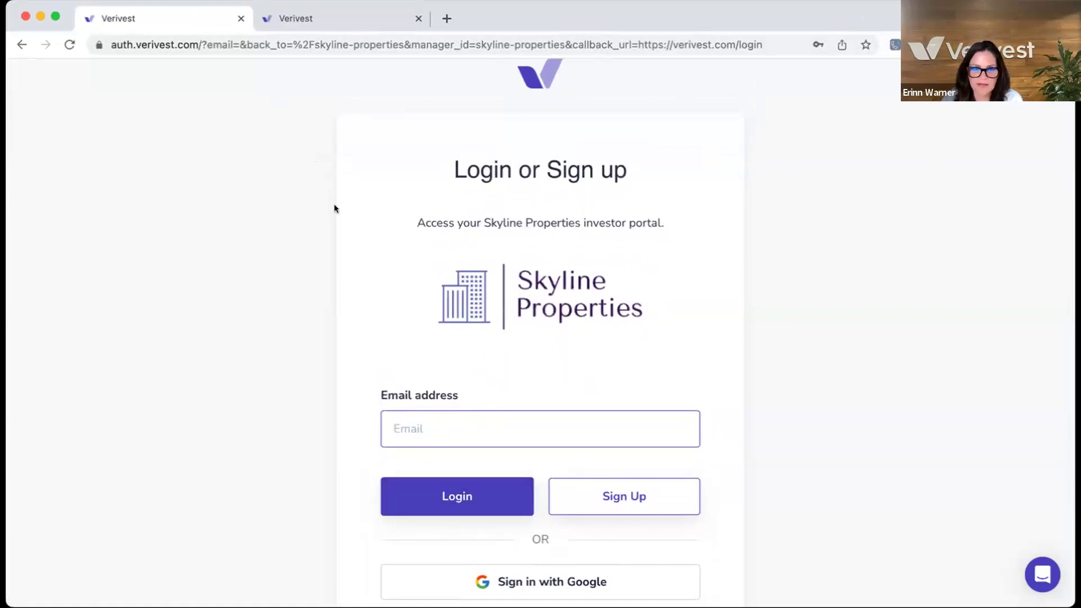
# - Switch to the Skyline Properties Investments page showing the pending $50,000.00 Fund I investment
pyautogui.click(288, 19)
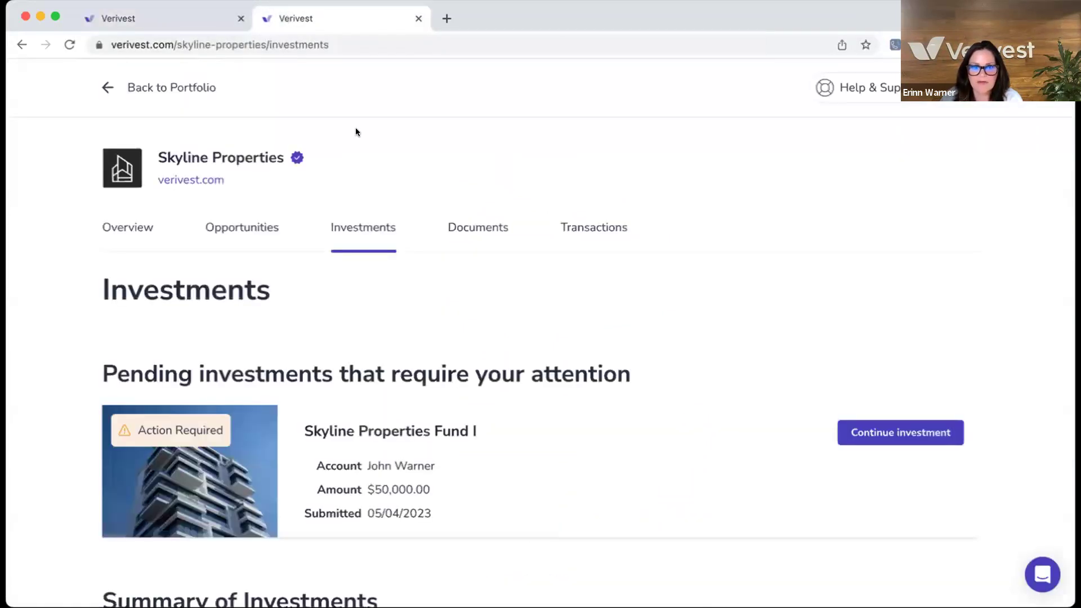
# - Go back to the Portfolio page showing $1,050,000.00 capital balance and Skyline Properties' 3 investments
pyautogui.click(130, 88)
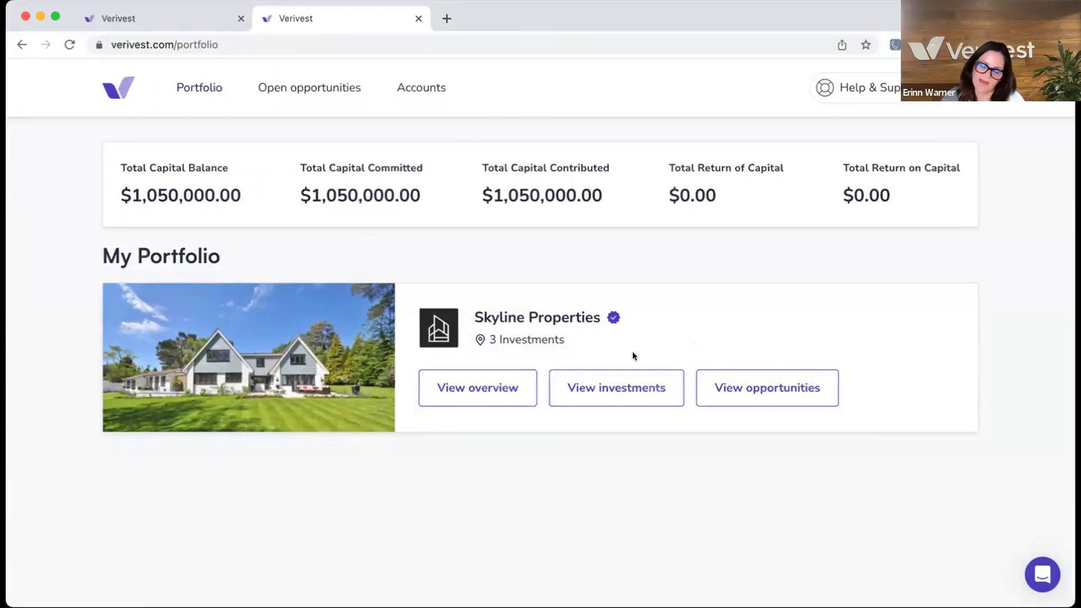
# - Open the Skyline Properties investments list and review the pending Fund I investment and summary totals
pyautogui.click(633, 388)
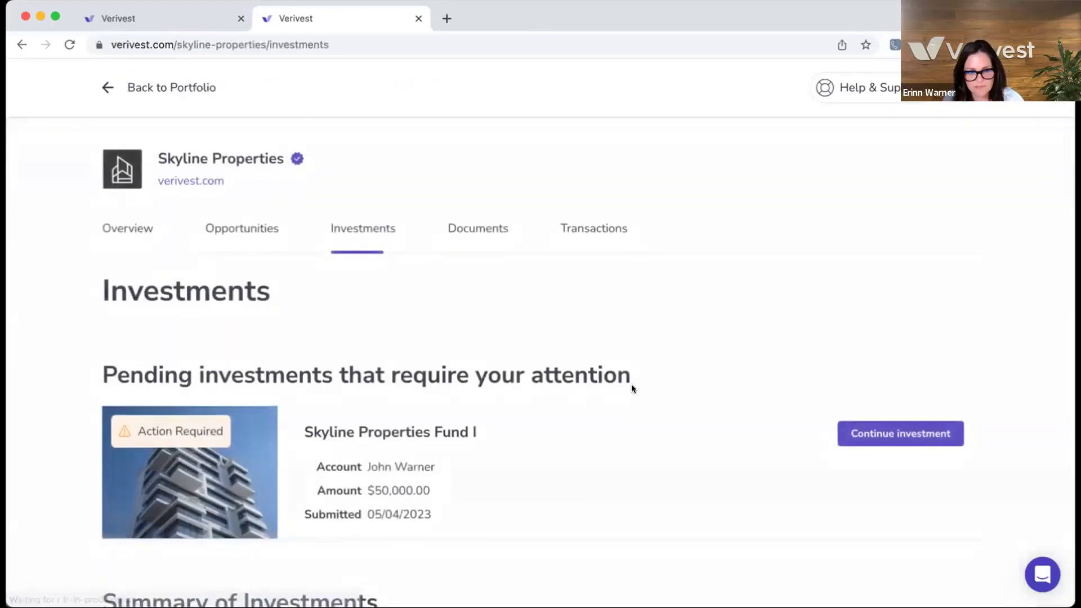
pyautogui.scroll(-1, 632, 389)
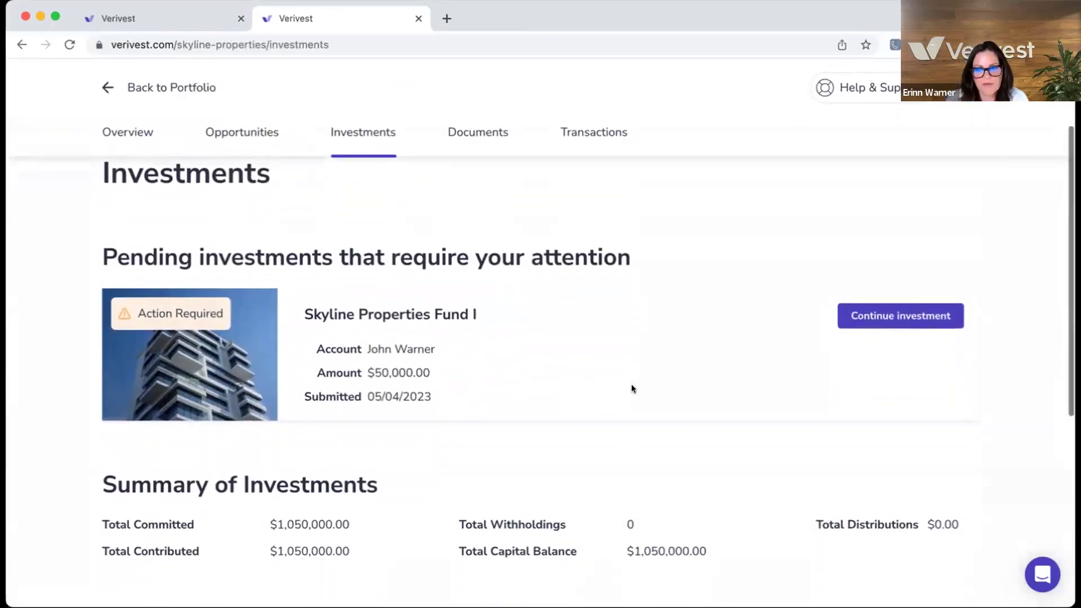
pyautogui.scroll(1, 632, 388)
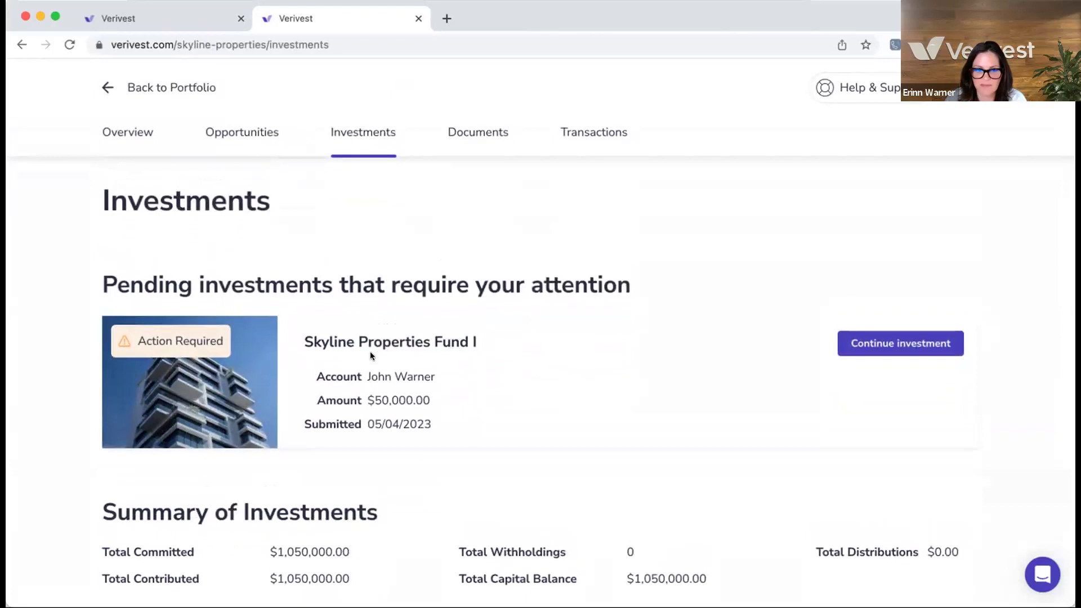
pyautogui.scroll(-2, 371, 353)
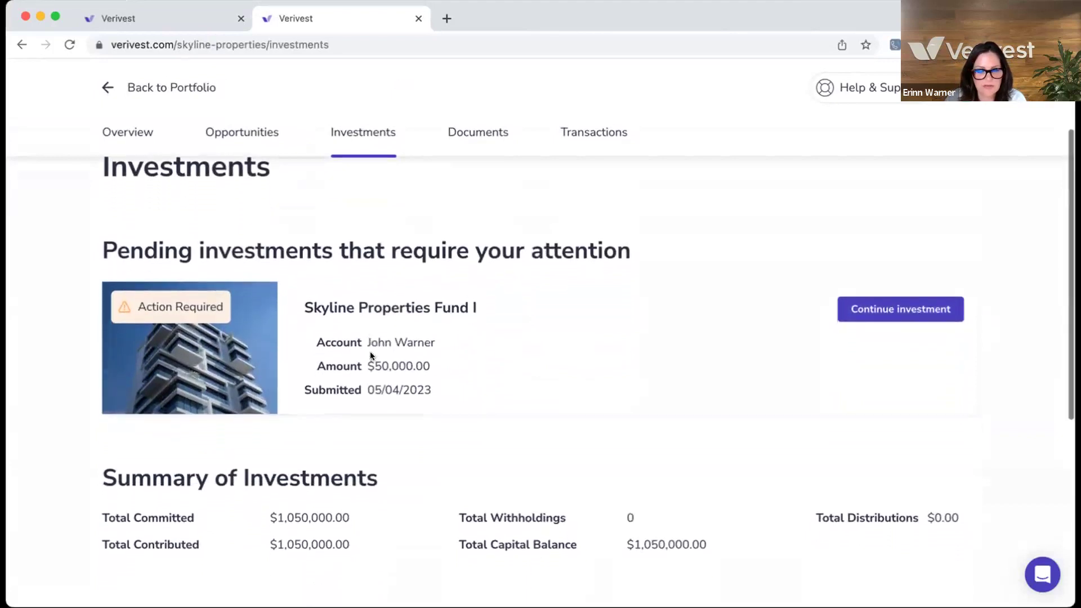
pyautogui.scroll(-5, 370, 352)
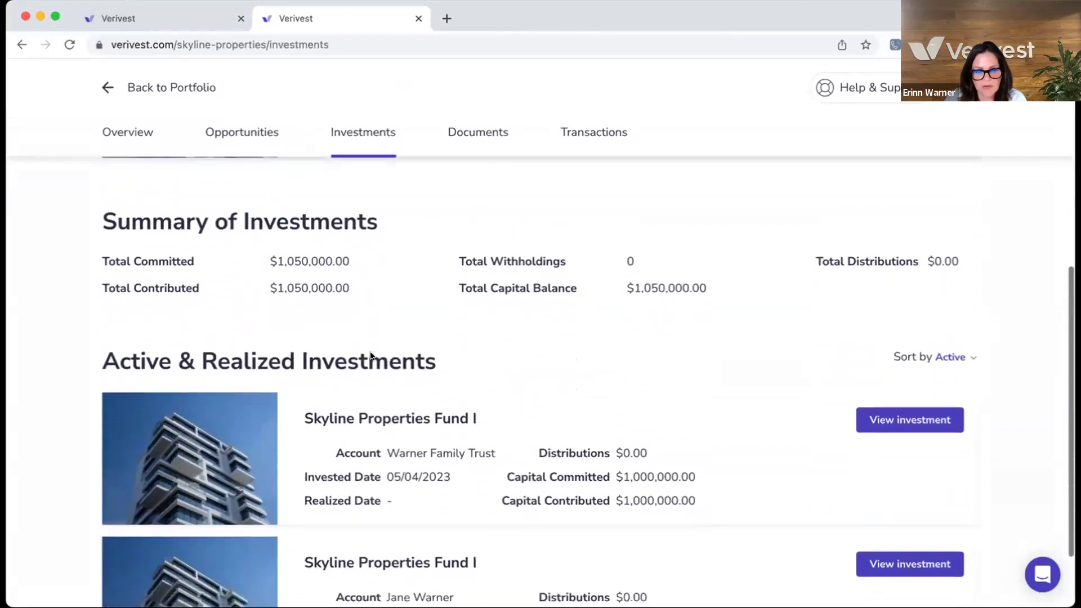
pyautogui.scroll(-1, 370, 355)
pyautogui.scroll(-1, 371, 354)
pyautogui.scroll(-2, 370, 356)
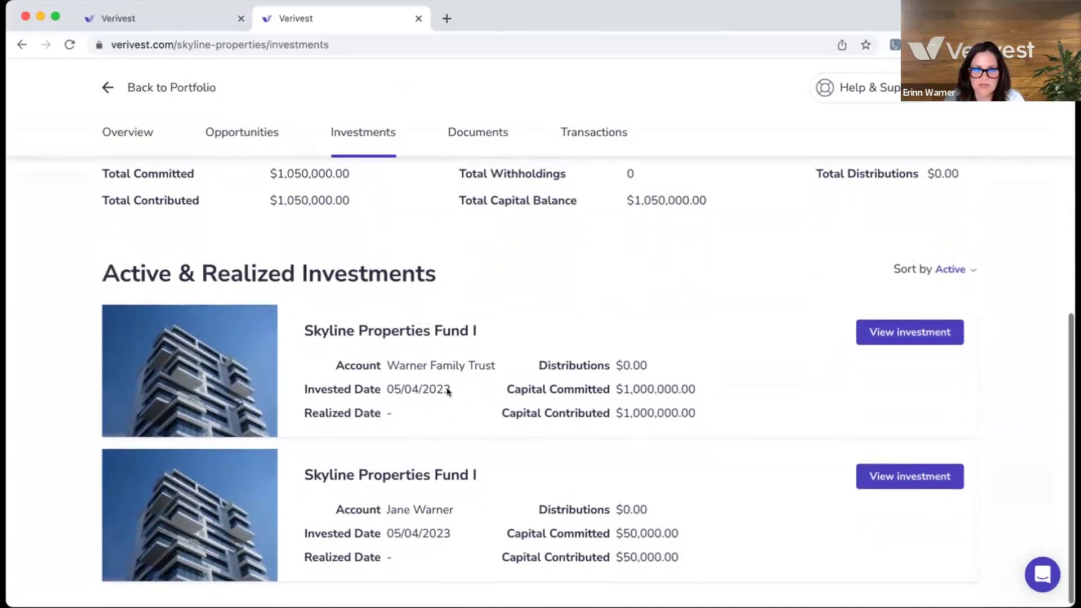
# - Find the Active & Realized Investments and open the $1,000,000 Fund I investment details
pyautogui.scroll(2, 447, 387)
pyautogui.scroll(-1, 447, 387)
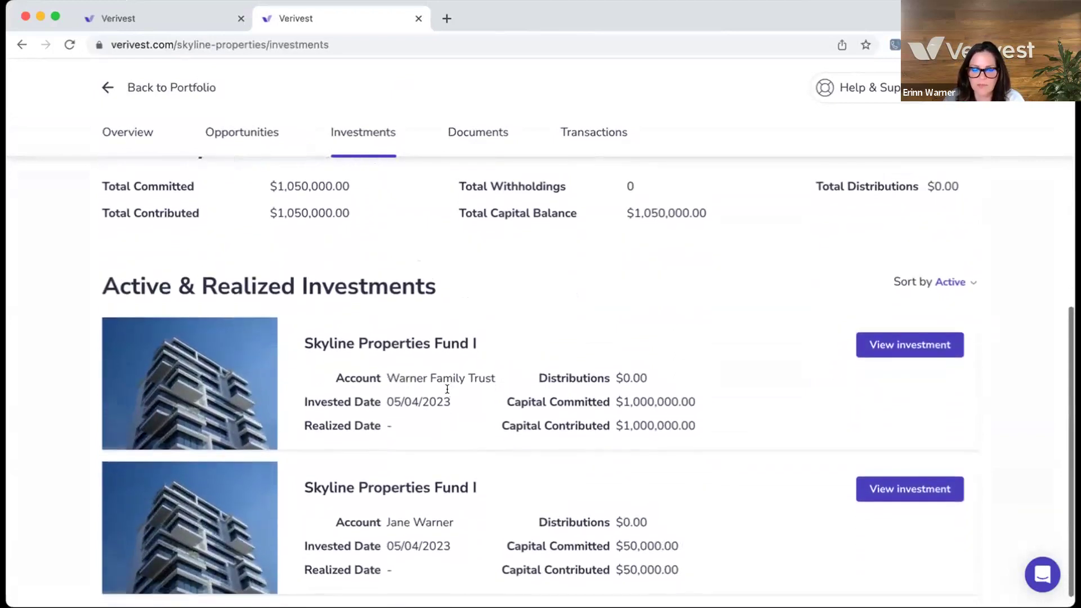
pyautogui.scroll(-1, 447, 387)
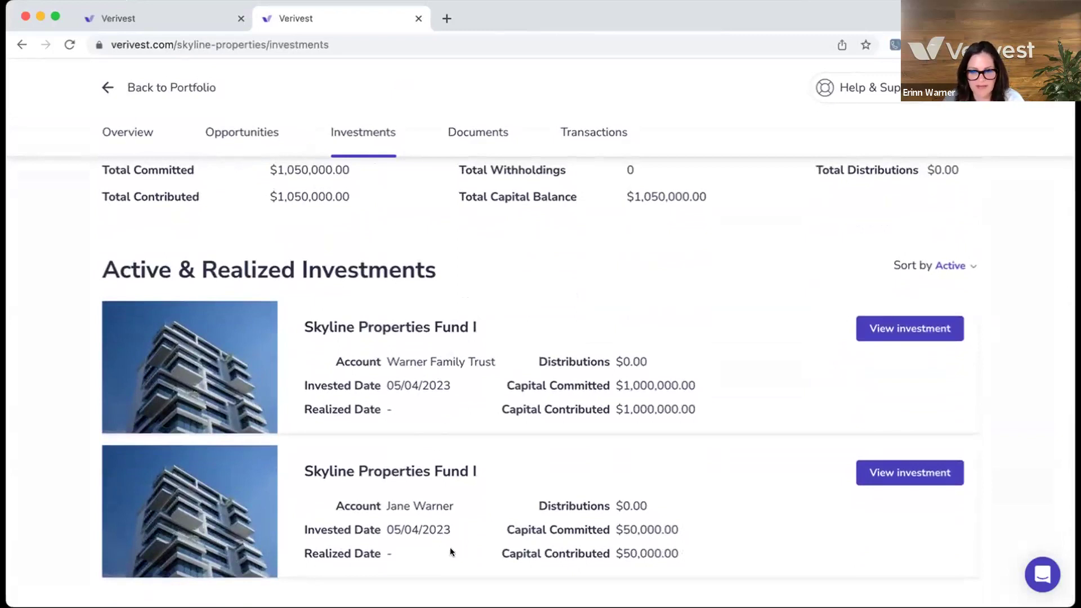
pyautogui.scroll(3, 468, 513)
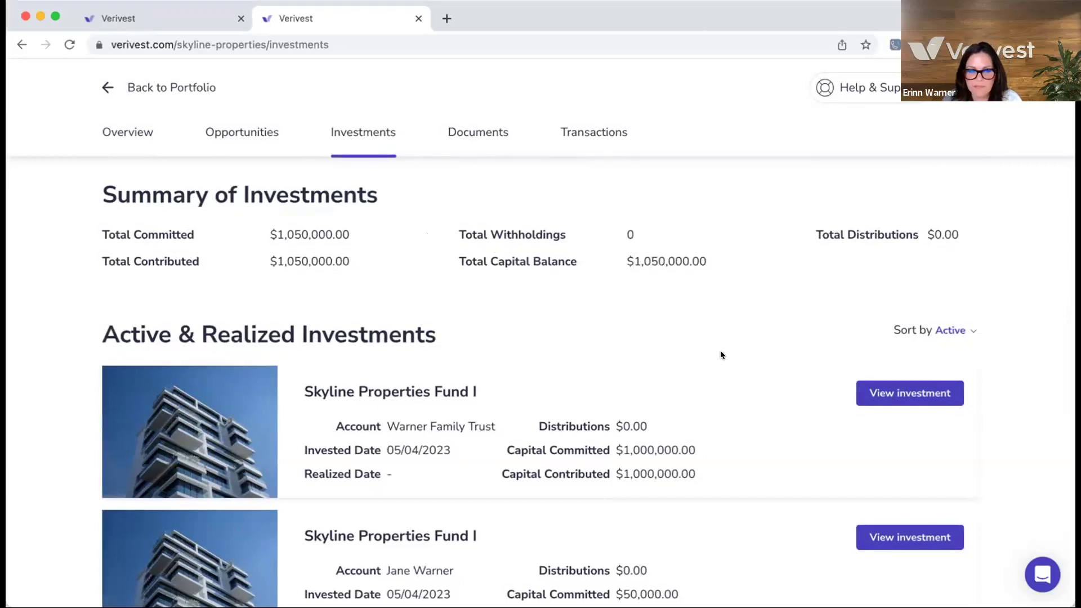
pyautogui.scroll(-2, 792, 309)
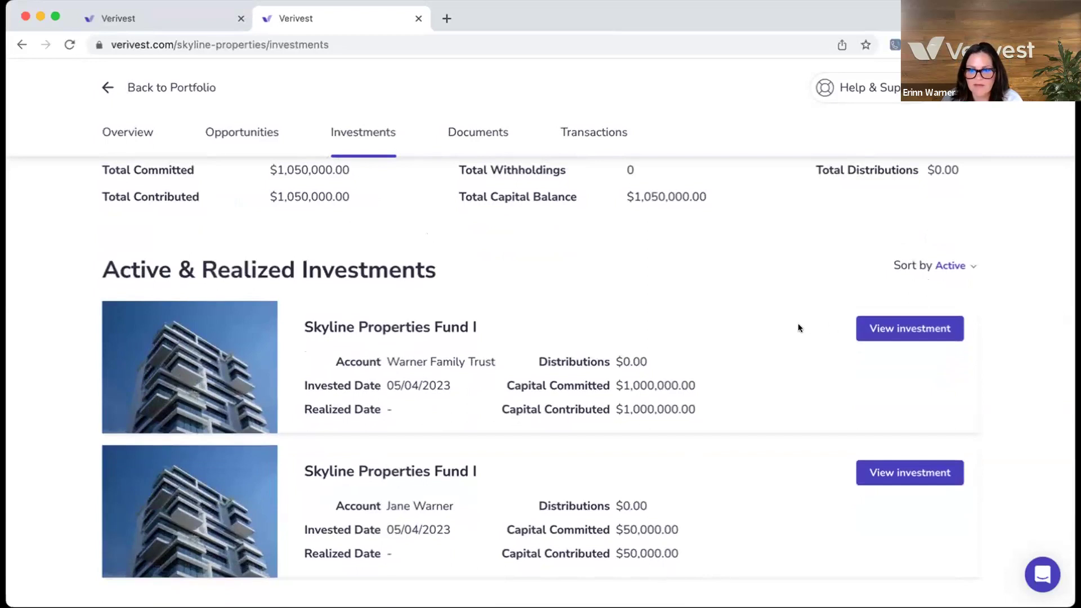
pyautogui.click(884, 331)
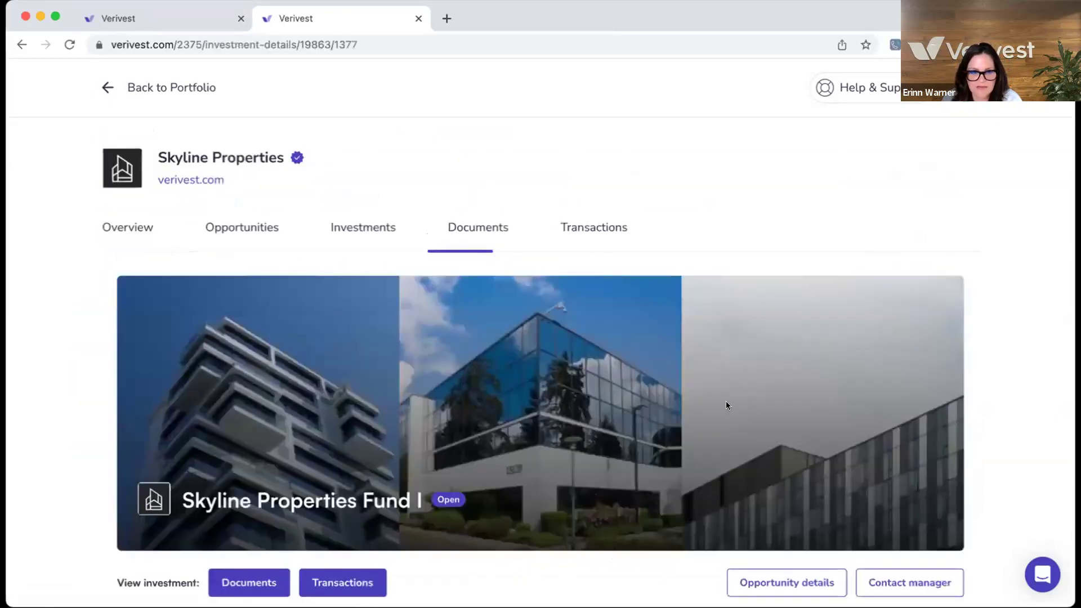
# - Expand the Membership Interests holding to see $1,000,000.00, 74.0741% ownership and 8.00% preferred return
pyautogui.scroll(-6, 734, 399)
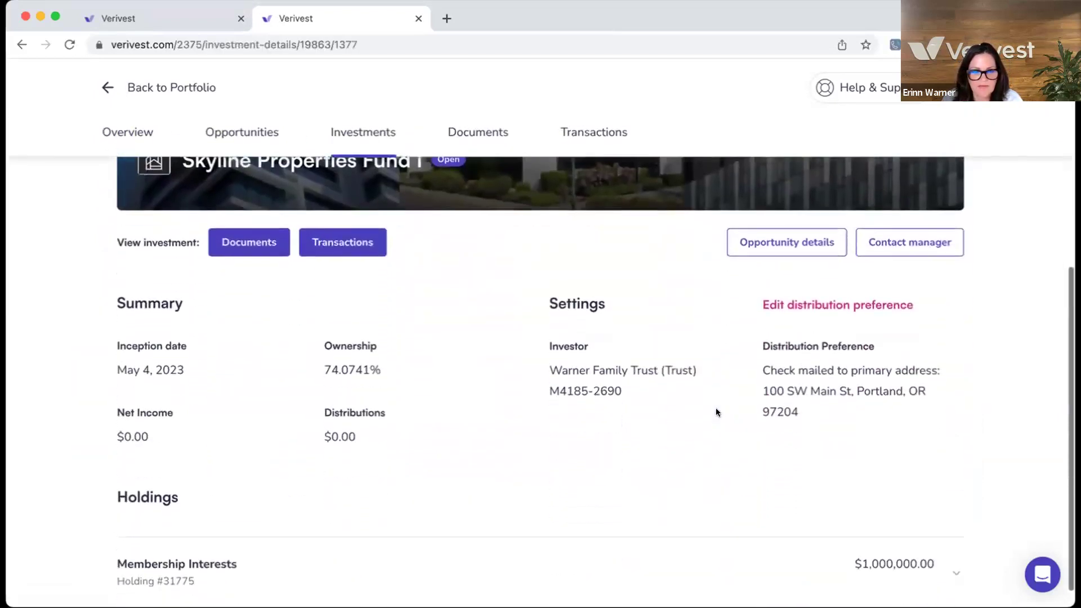
pyautogui.scroll(-1, 716, 412)
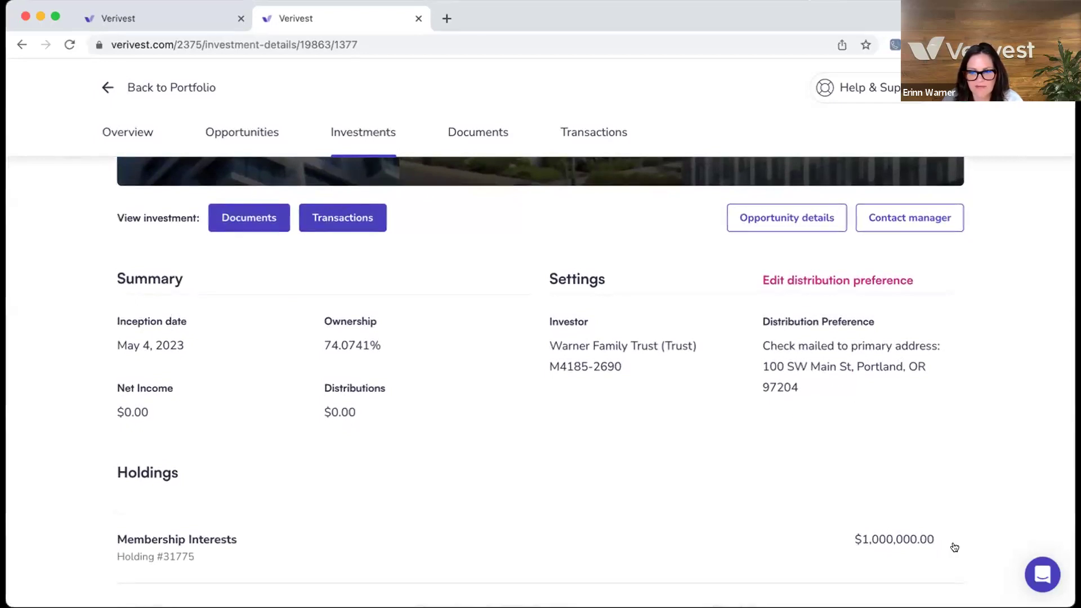
pyautogui.click(939, 529)
pyautogui.scroll(-3, 940, 530)
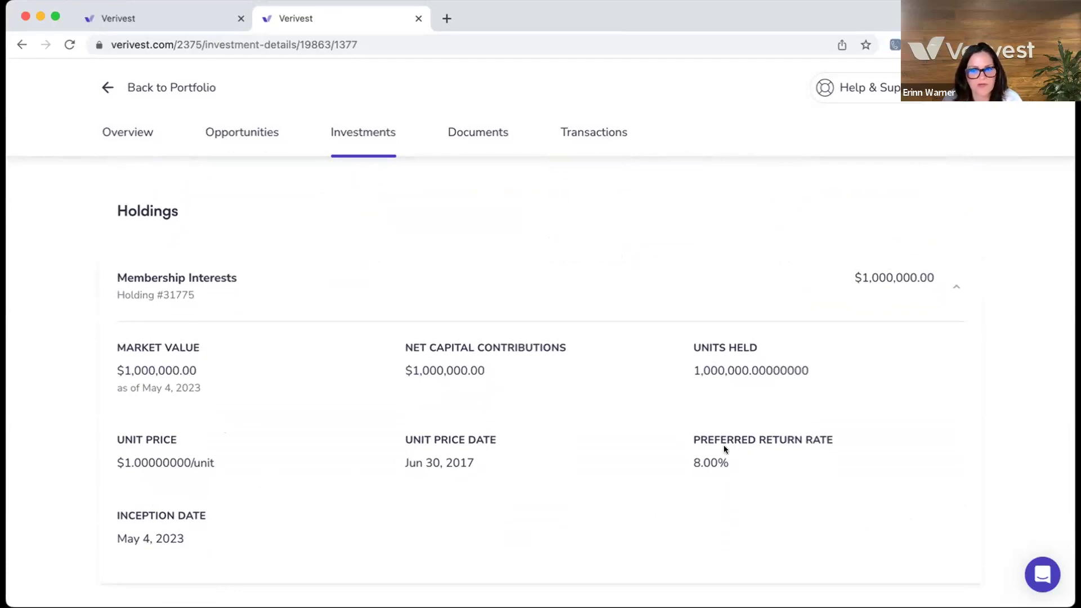
pyautogui.scroll(5, 758, 403)
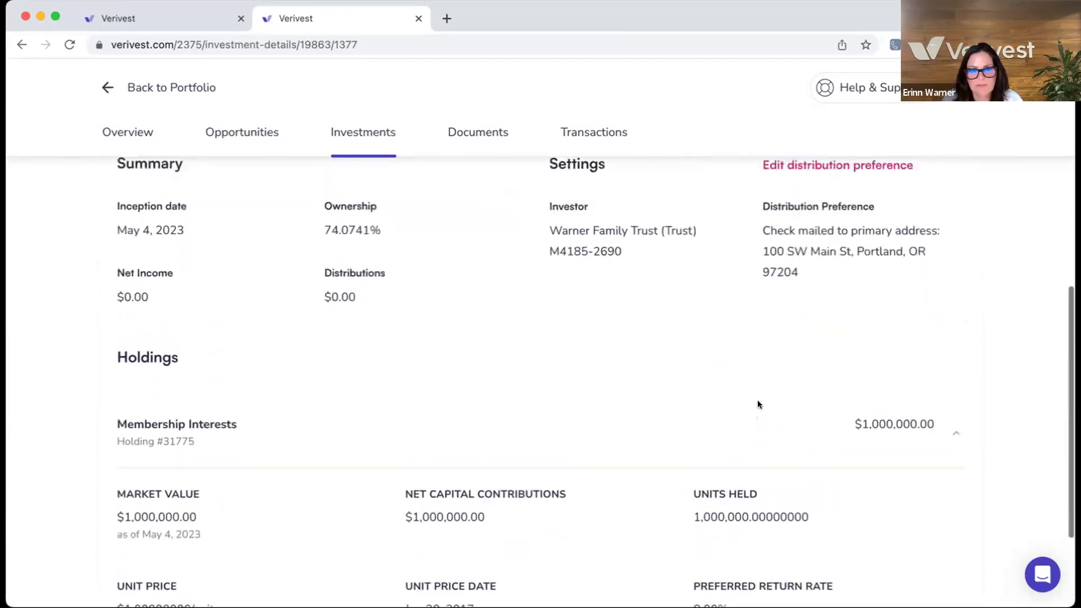
pyautogui.scroll(2, 757, 403)
pyautogui.scroll(1, 434, 373)
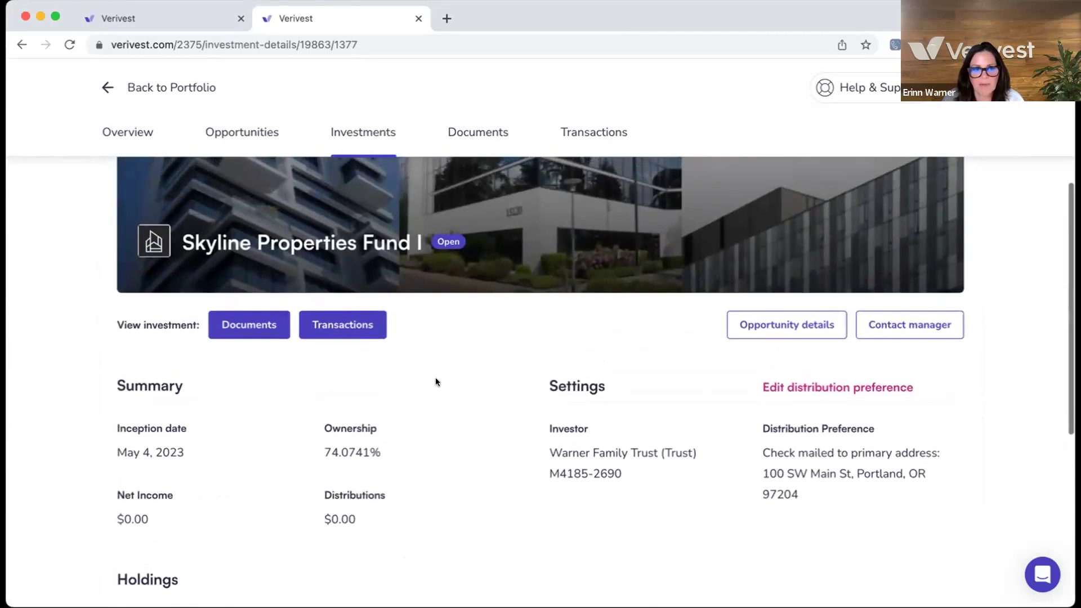
pyautogui.scroll(1, 523, 365)
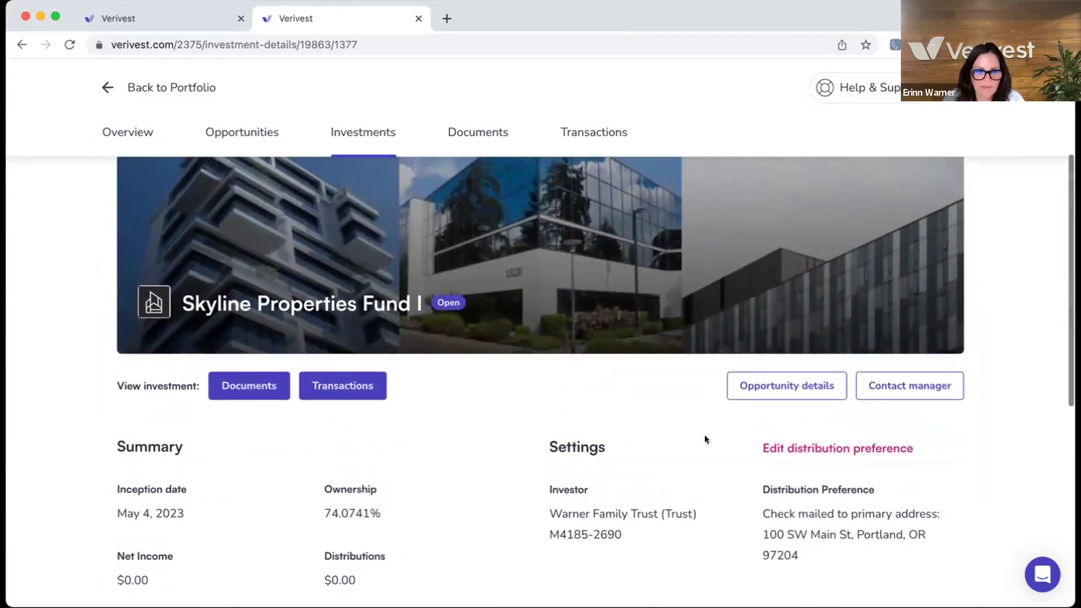
# - Bring up the documents list for this Fund I investment
pyautogui.click(241, 389)
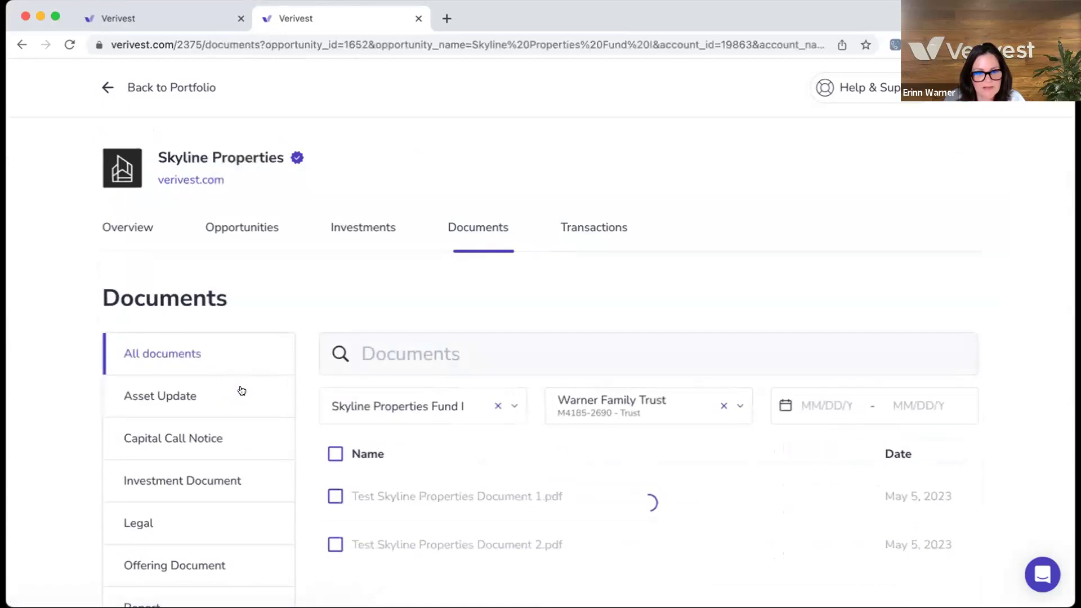
pyautogui.scroll(-3, 415, 404)
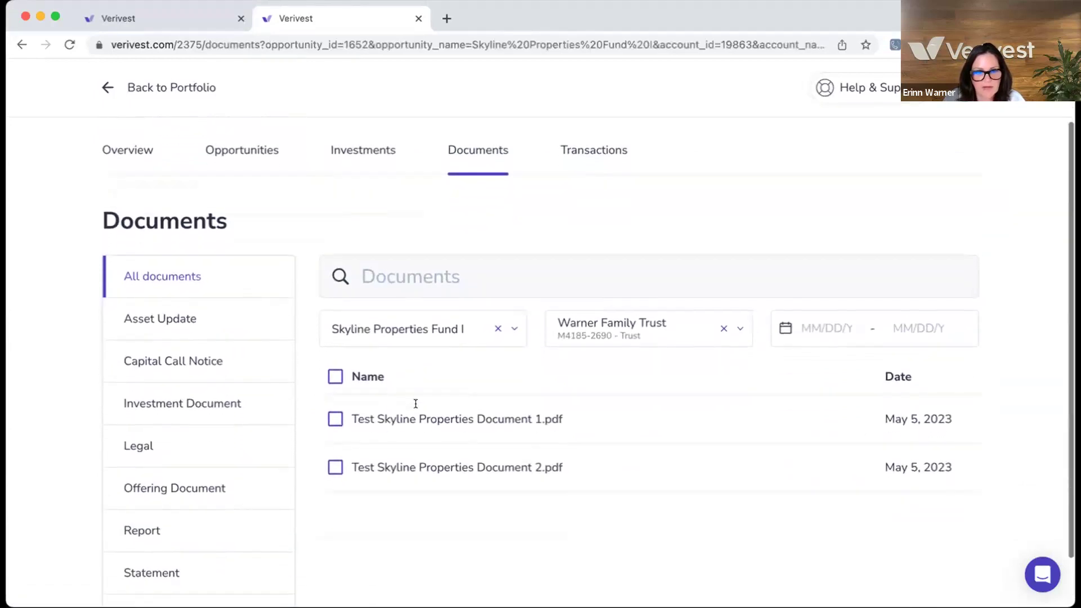
pyautogui.scroll(-2, 415, 403)
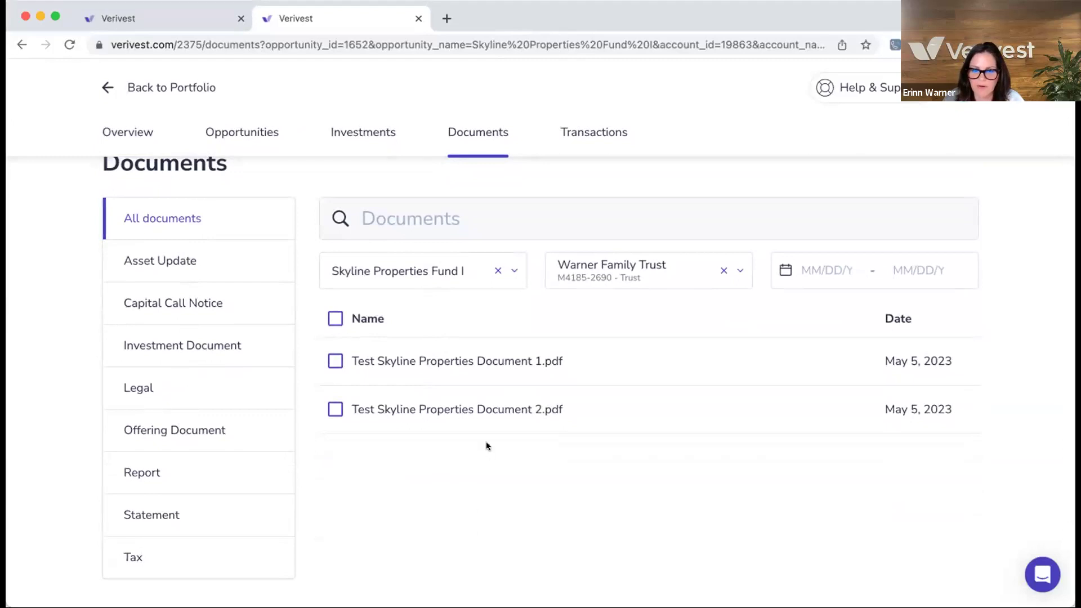
pyautogui.scroll(-1, 406, 498)
pyautogui.scroll(1, 404, 496)
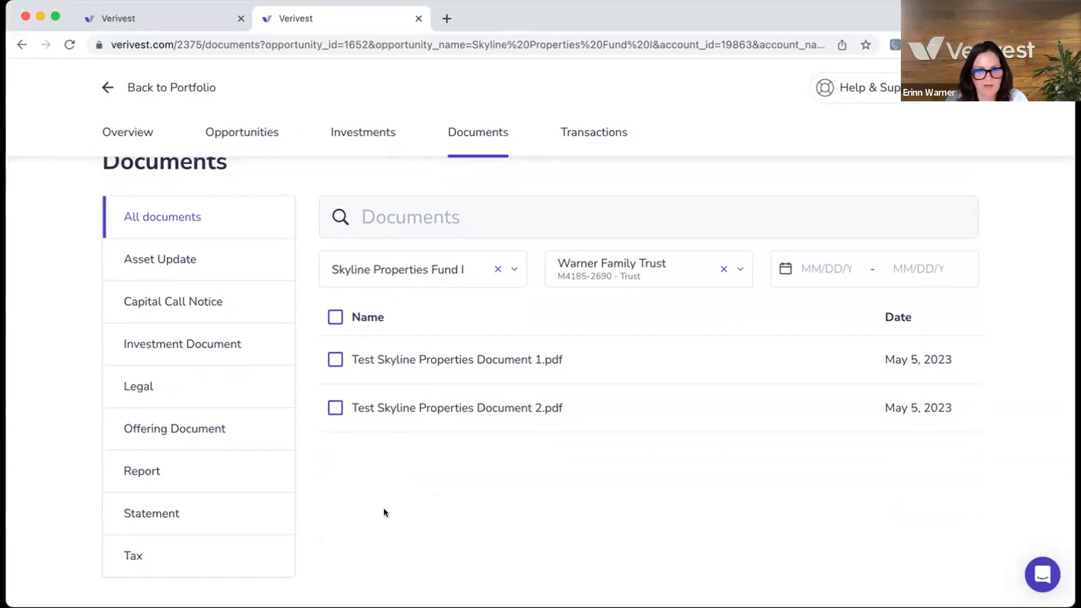
# - Narrow the documents to Tax, then Statement, then Investment Document, showing Test Skyline Properties Document 1.pdf
pyautogui.click(180, 559)
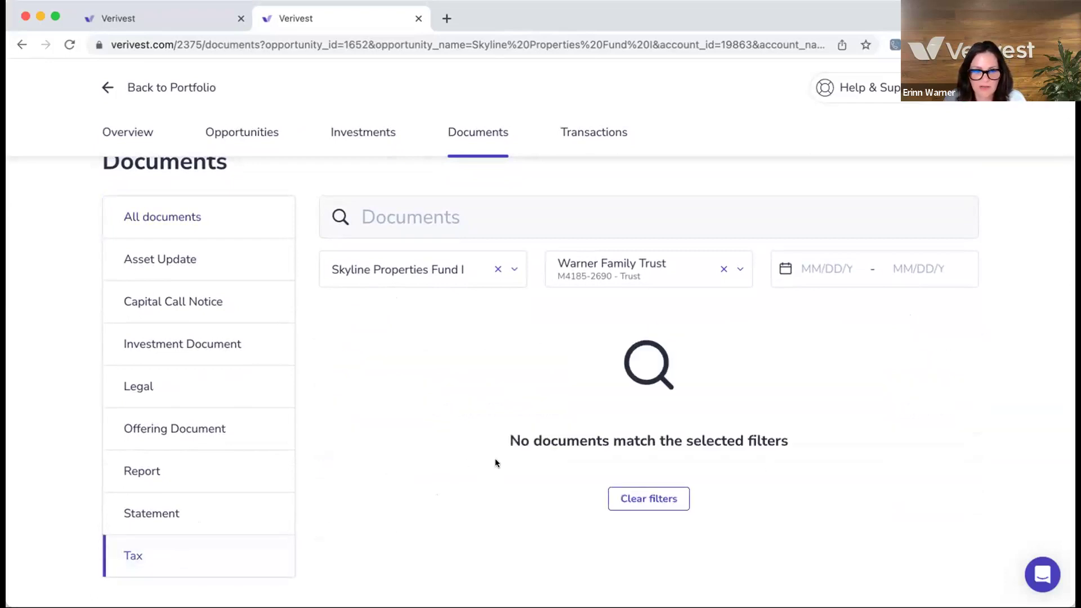
pyautogui.click(197, 519)
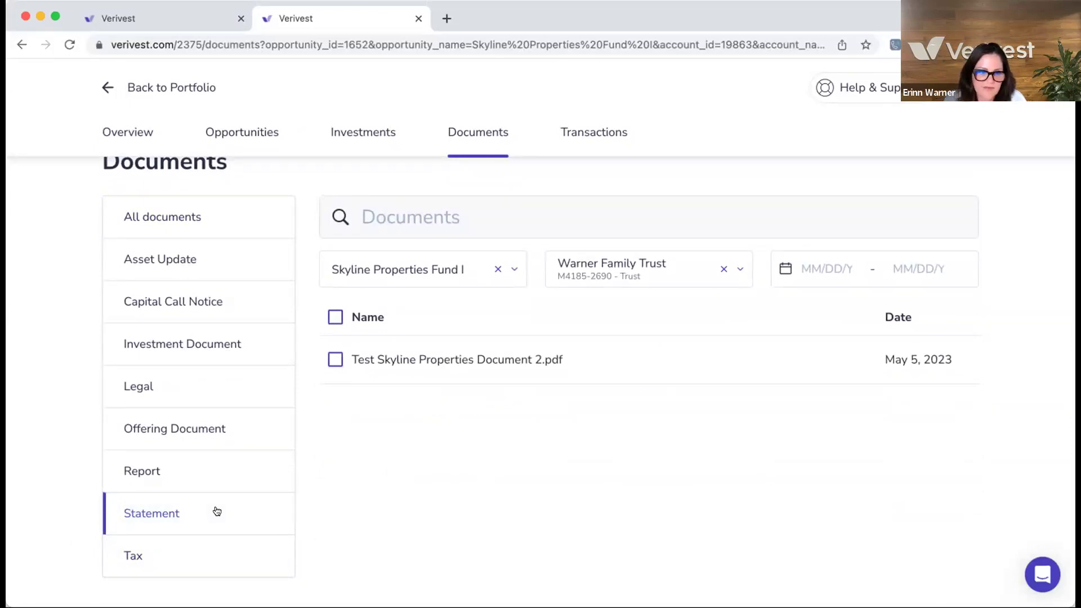
pyautogui.click(210, 356)
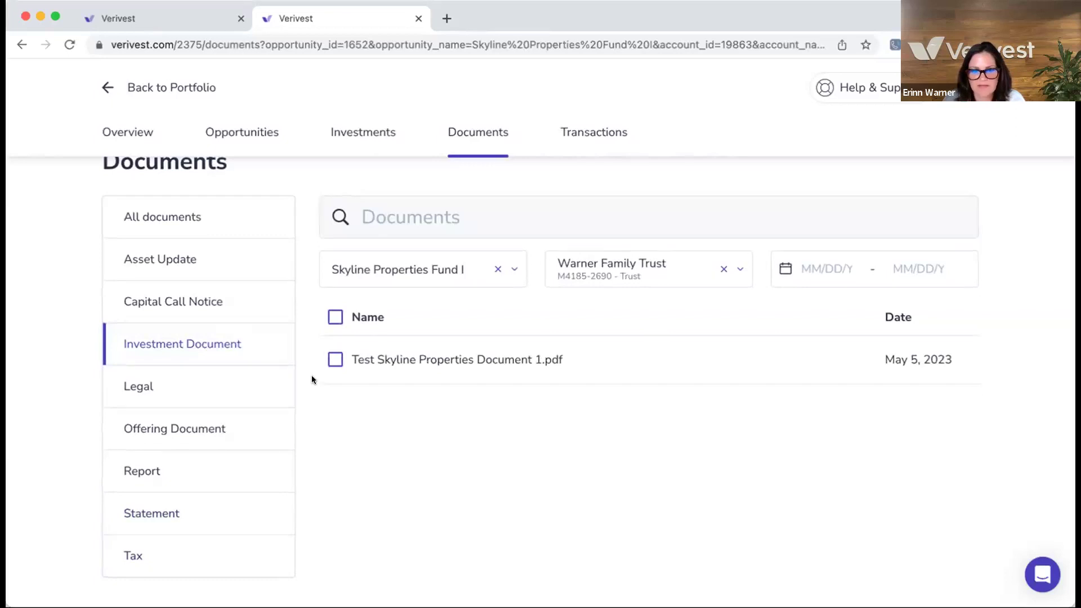
pyautogui.scroll(3, 376, 380)
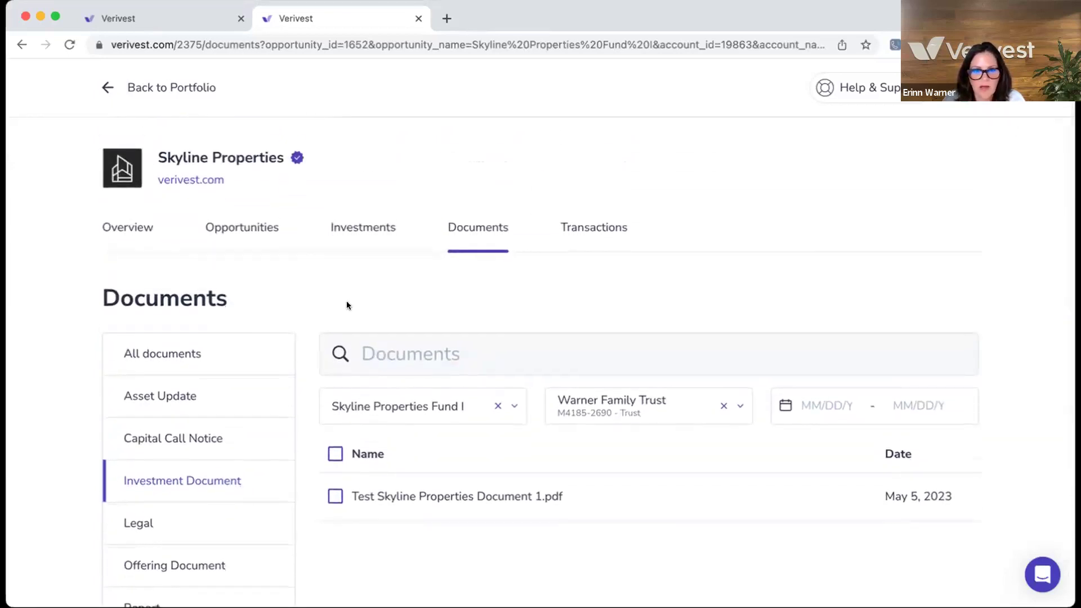
pyautogui.click(588, 228)
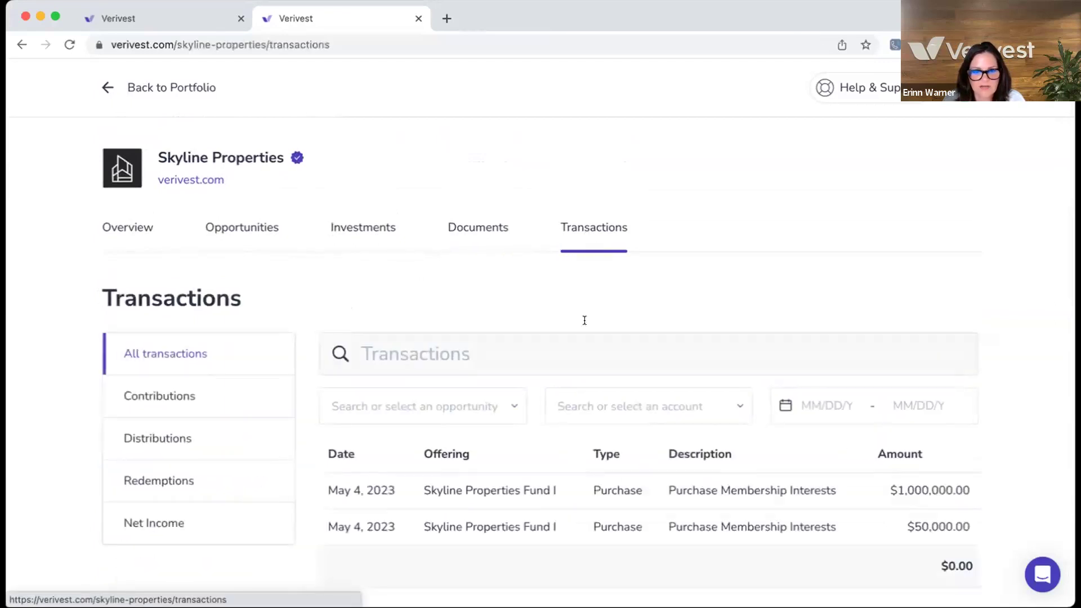
# - Check the opportunity filter on the Skyline Properties transactions, closing it without choosing one
pyautogui.scroll(-1, 586, 373)
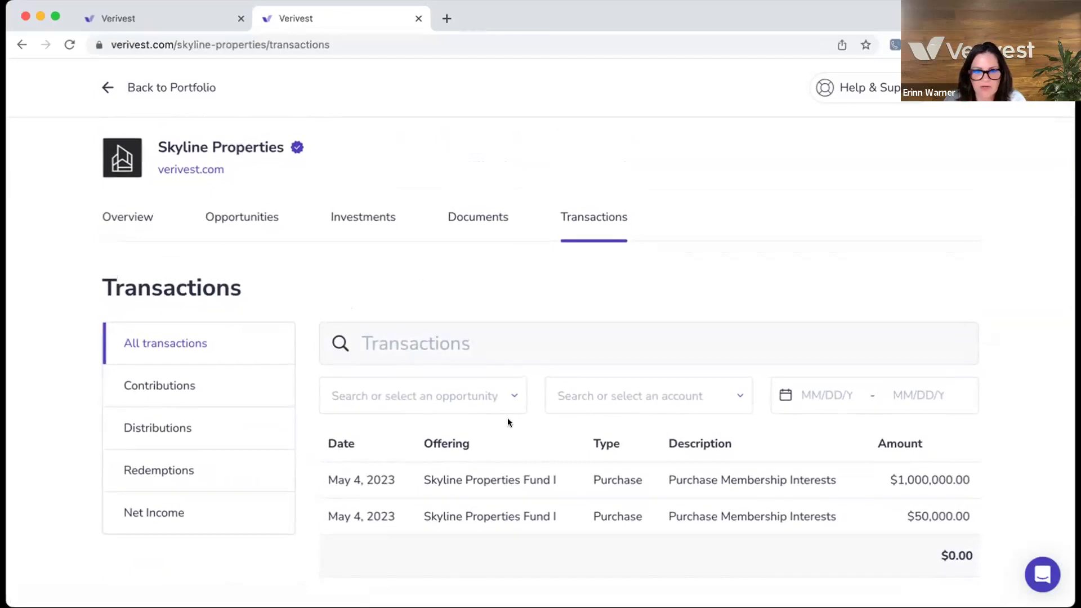
pyautogui.click(509, 394)
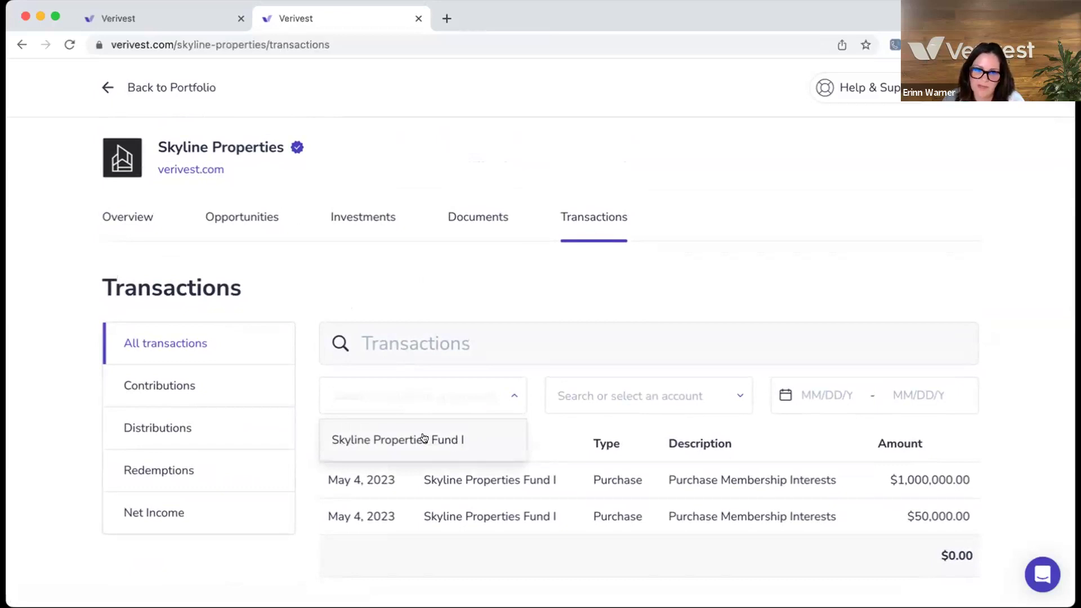
pyautogui.click(527, 430)
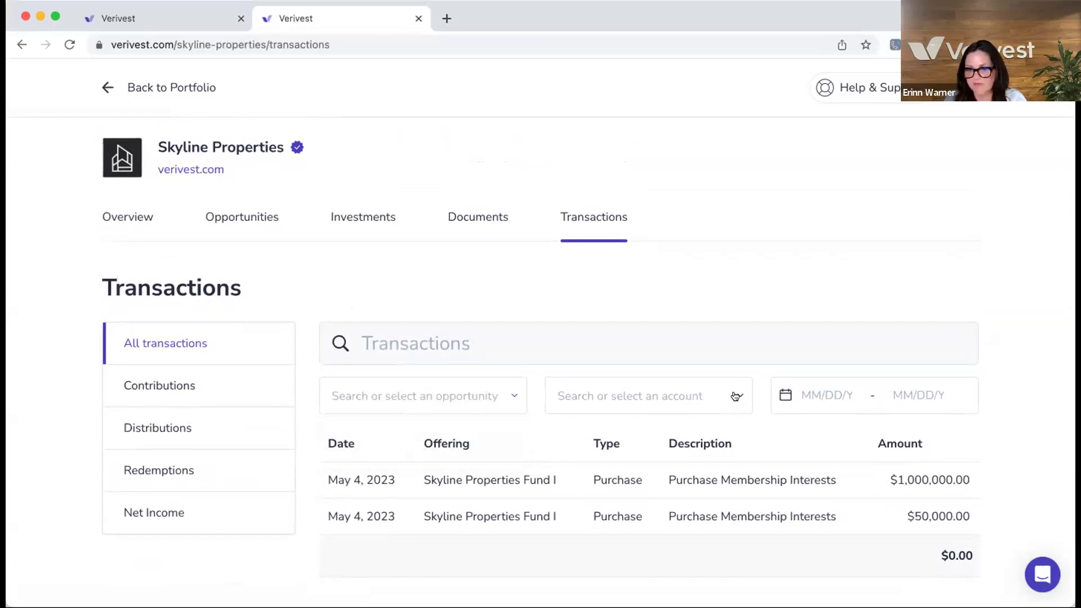
# - Filter the transactions to the family trust account, then return to the Portfolio overview
pyautogui.click(735, 396)
pyautogui.scroll(-3, 729, 459)
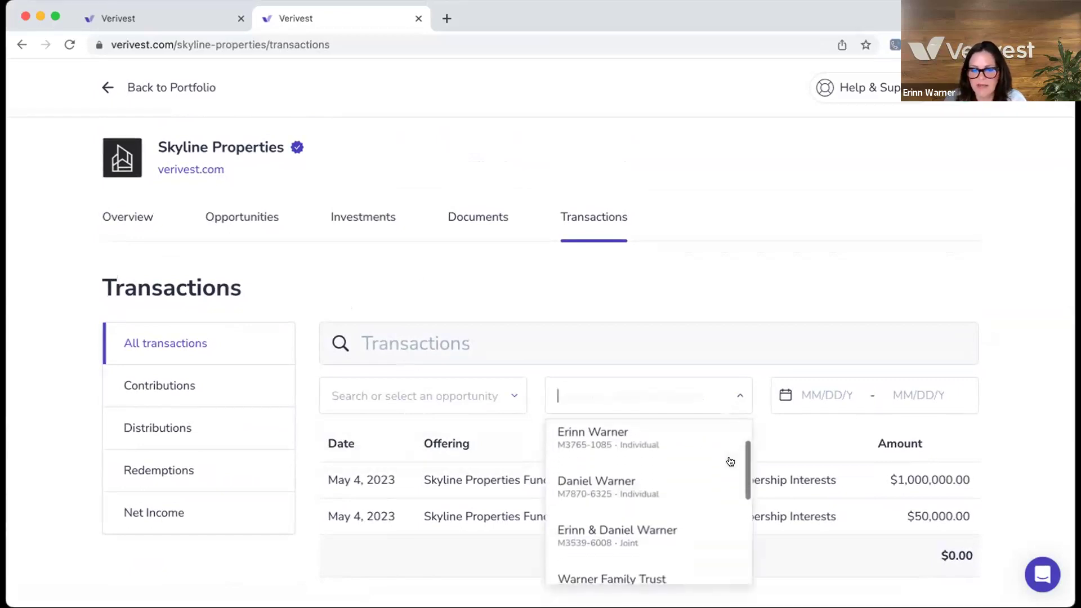
pyautogui.scroll(-5, 730, 462)
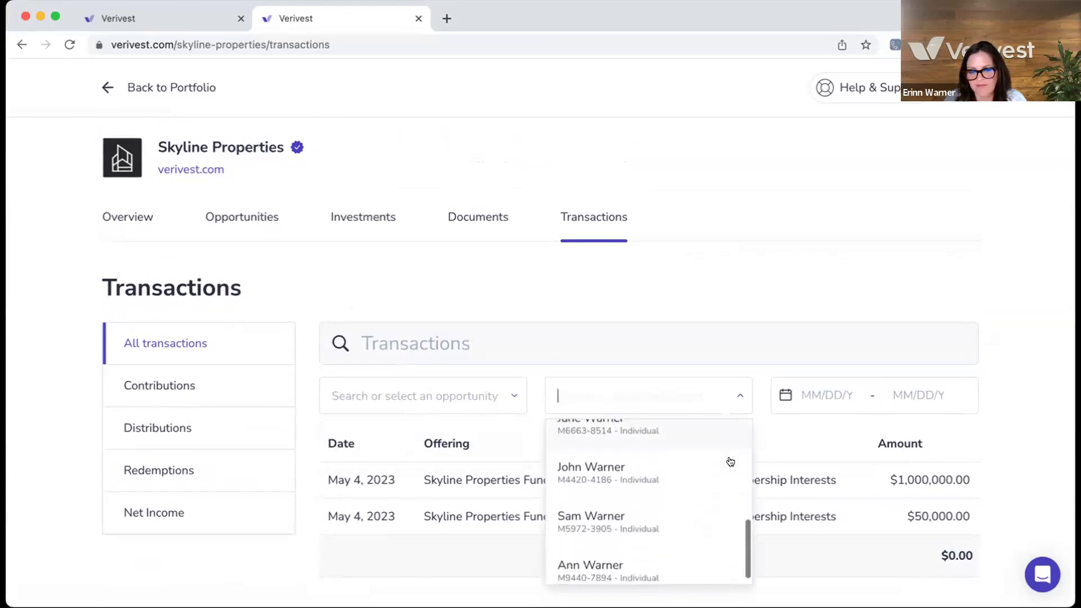
pyautogui.scroll(1, 707, 485)
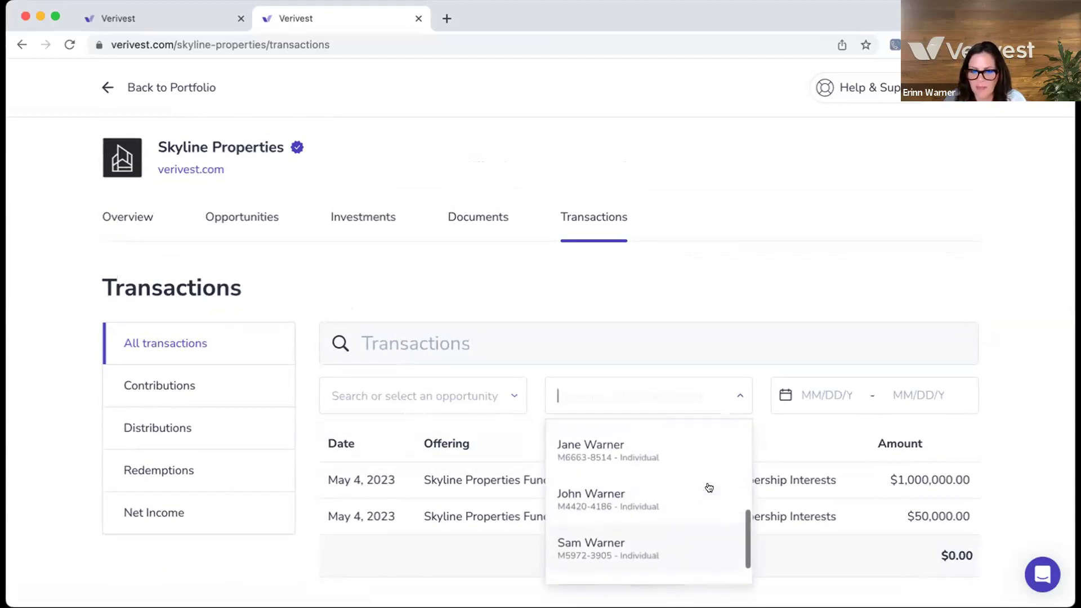
pyautogui.scroll(1, 707, 485)
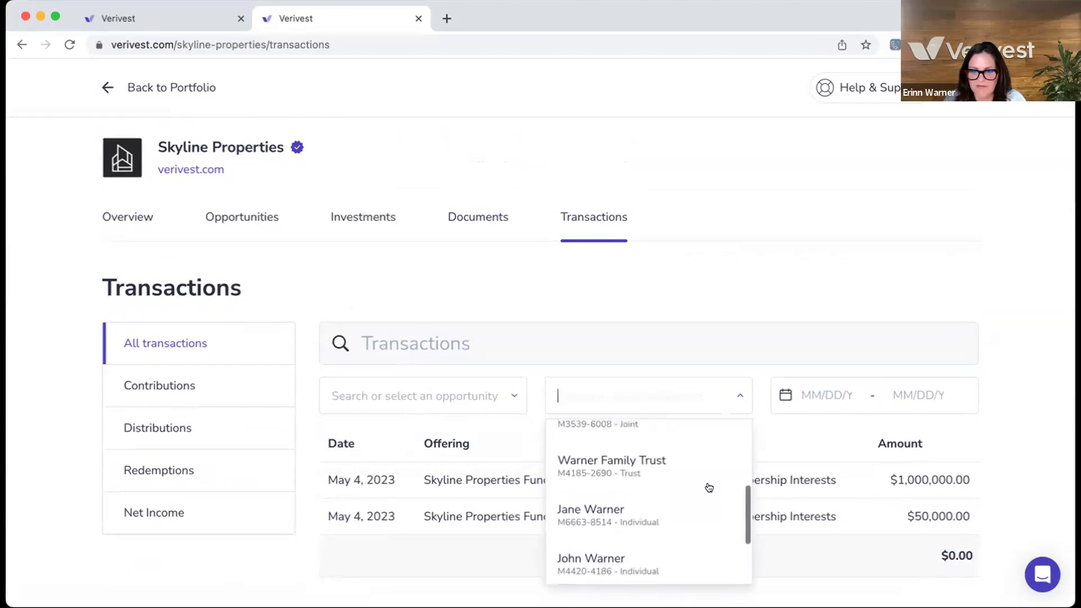
pyautogui.click(690, 473)
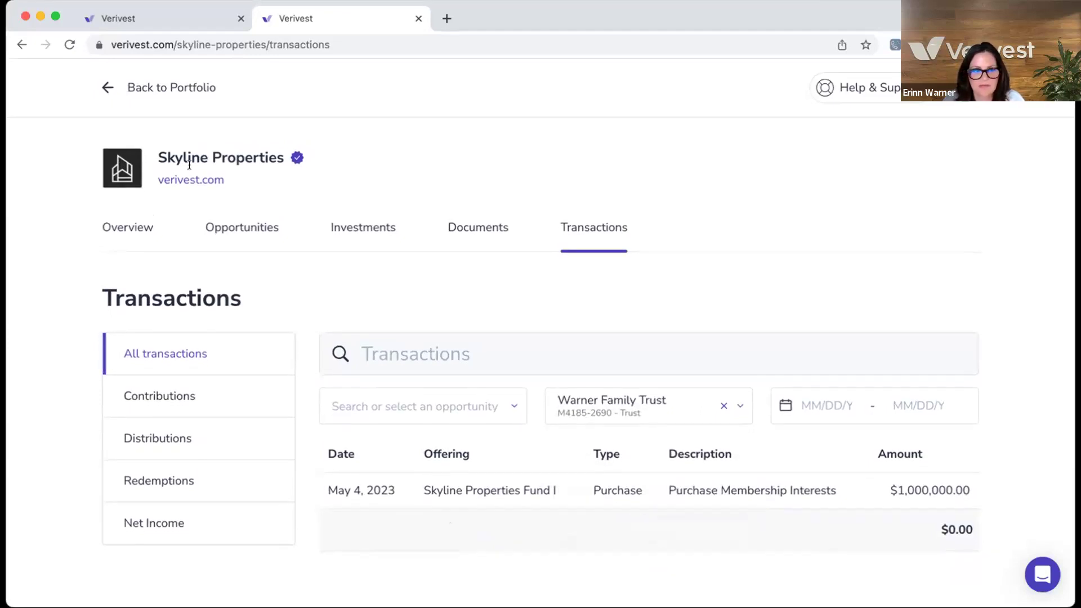
pyautogui.click(152, 90)
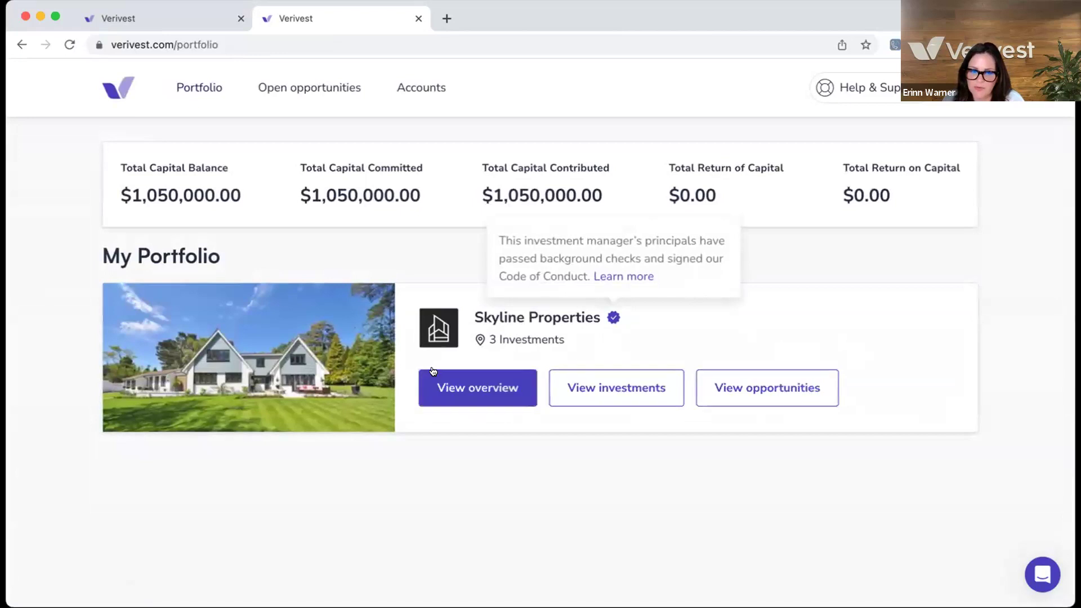
# - Open the Skyline Properties overview and dismiss the Verivest Verified badge popover
pyautogui.click(459, 390)
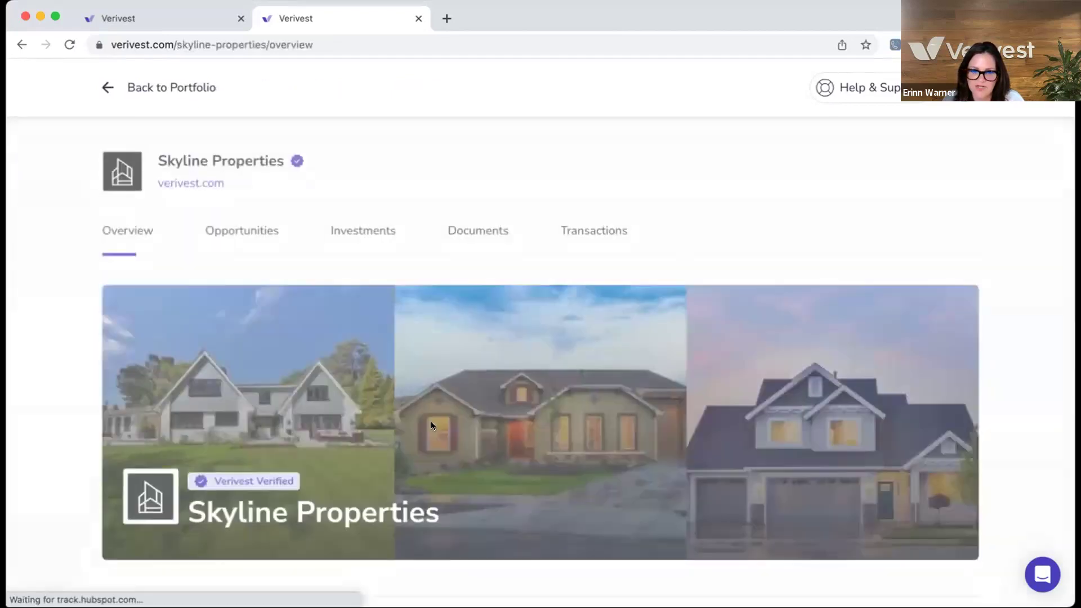
pyautogui.scroll(-3, 431, 422)
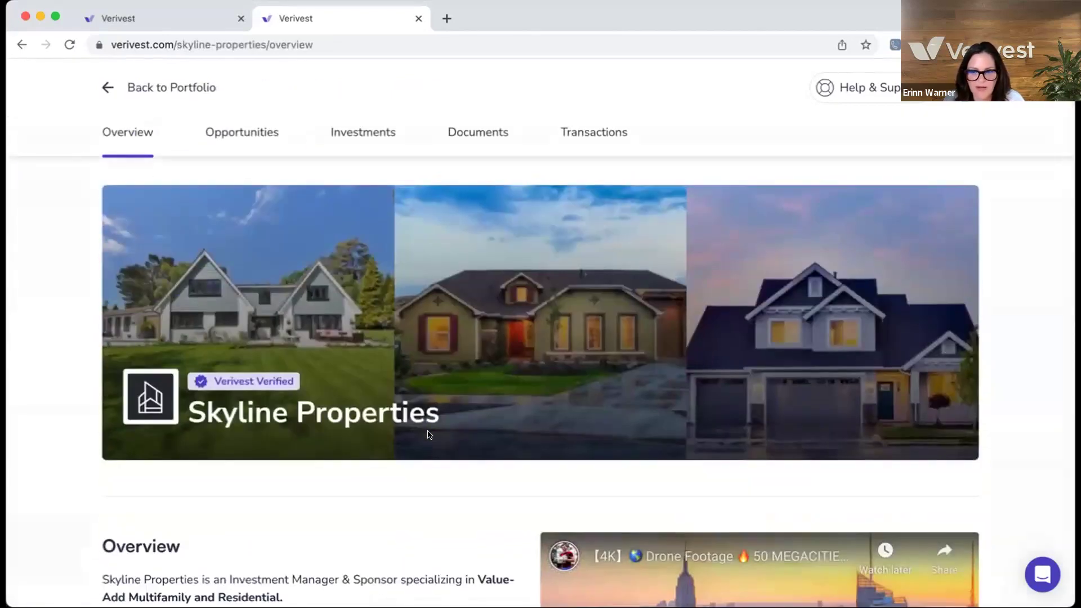
pyautogui.scroll(-2, 429, 434)
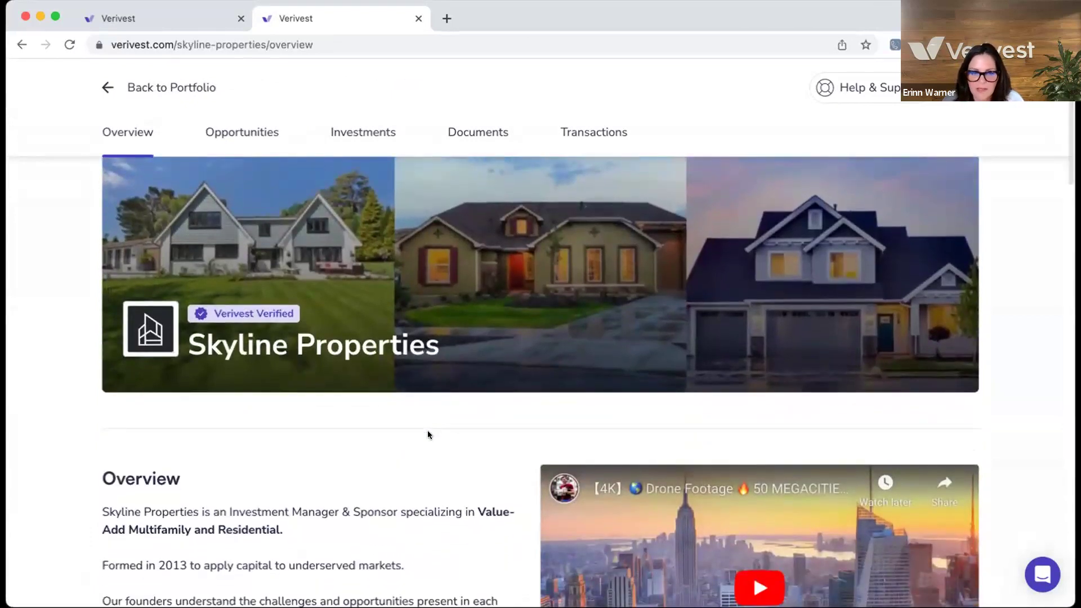
pyautogui.scroll(-1, 427, 434)
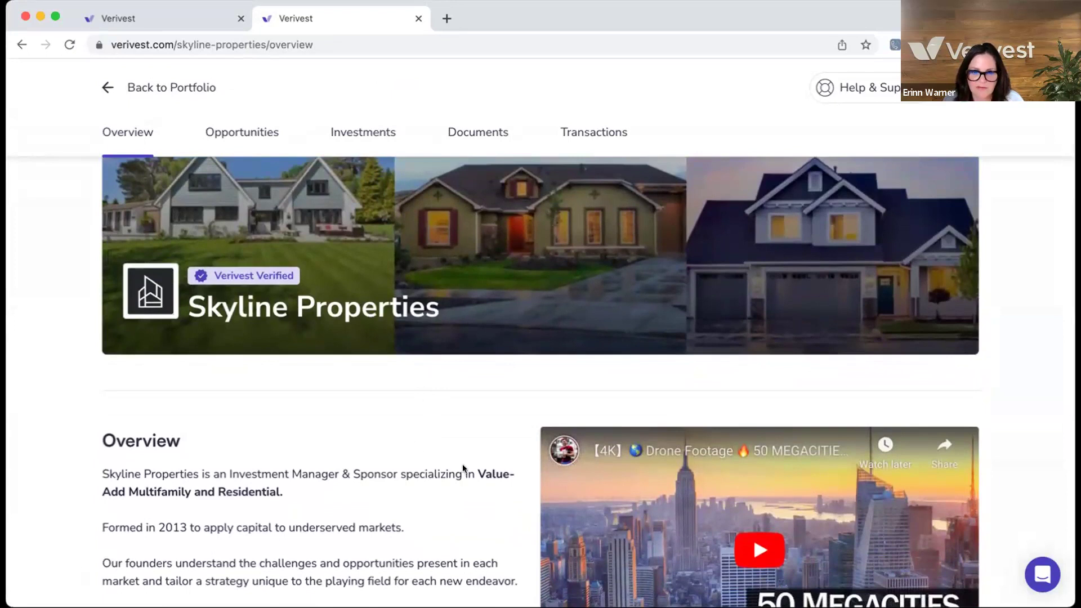
pyautogui.moveTo(253, 281)
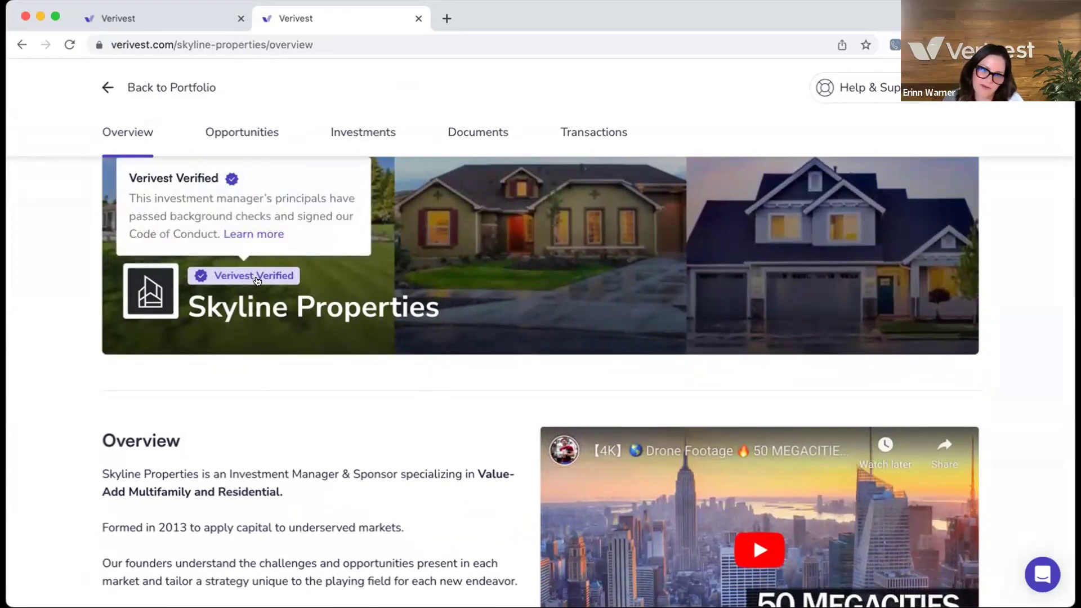
pyautogui.click(255, 277)
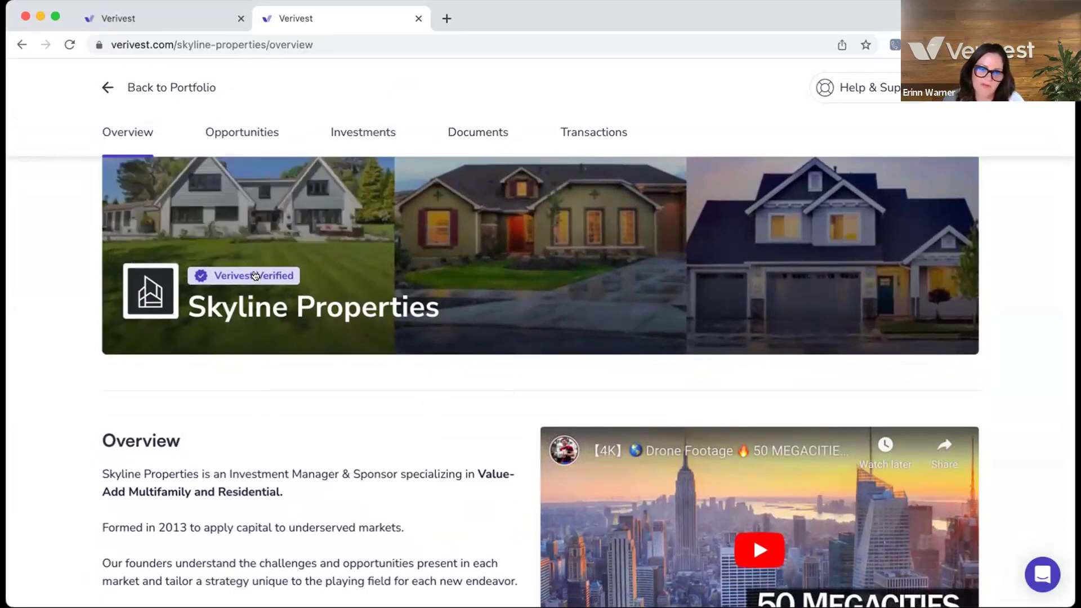
# - Read through the company description and embedded video down to the four core values
pyautogui.scroll(-2, 333, 346)
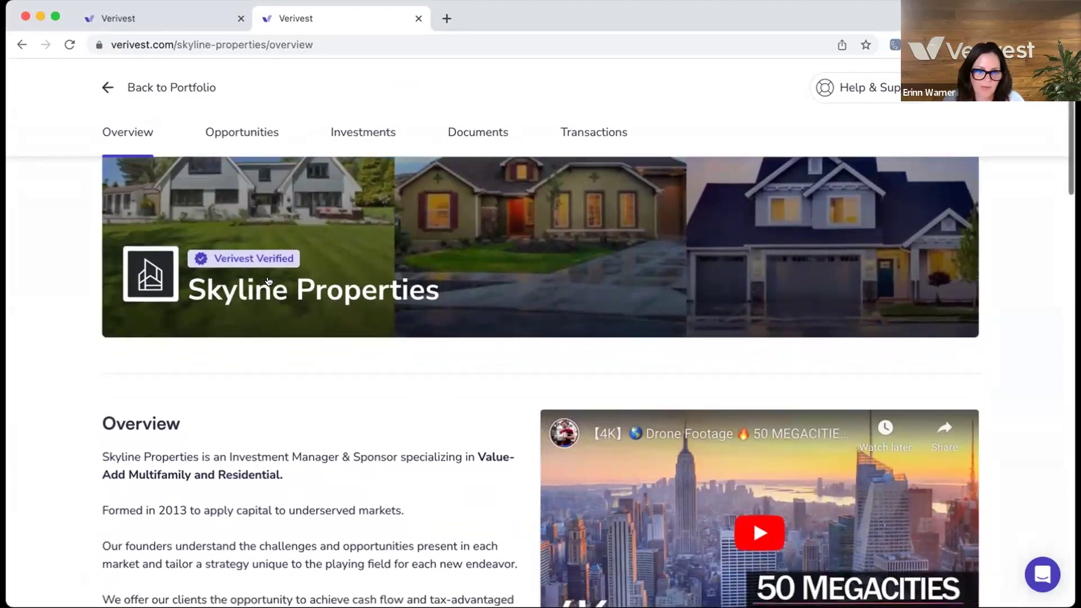
pyautogui.scroll(-5, 332, 346)
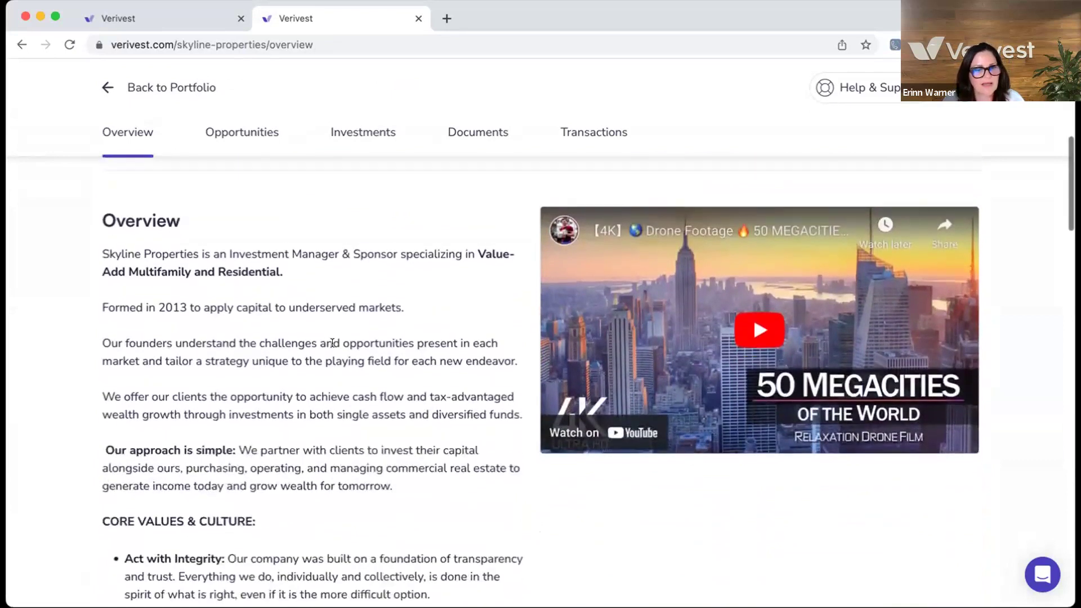
pyautogui.scroll(-1, 334, 329)
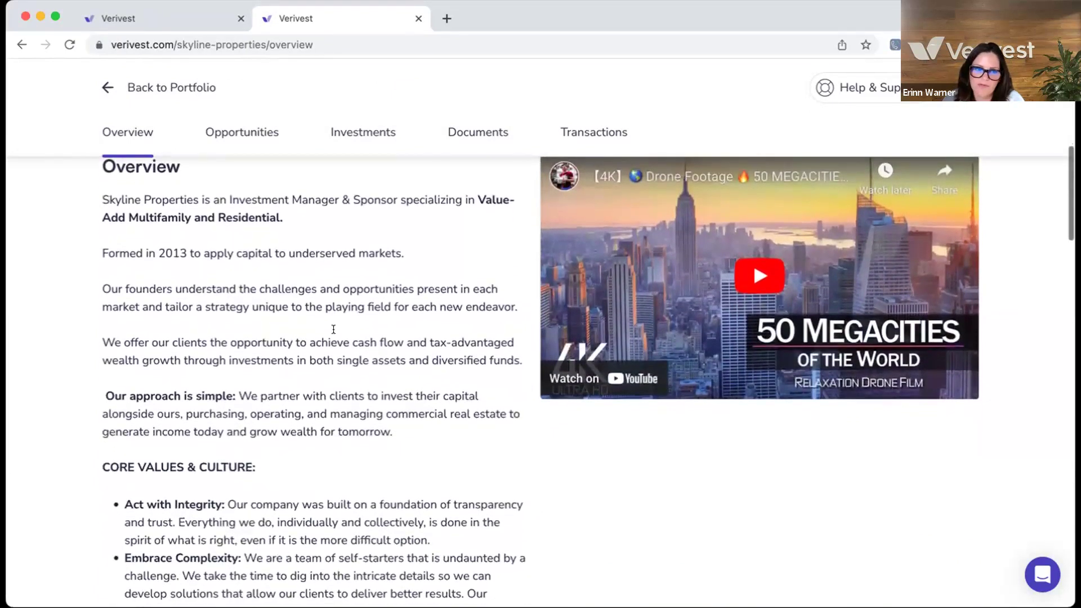
pyautogui.scroll(-2, 332, 334)
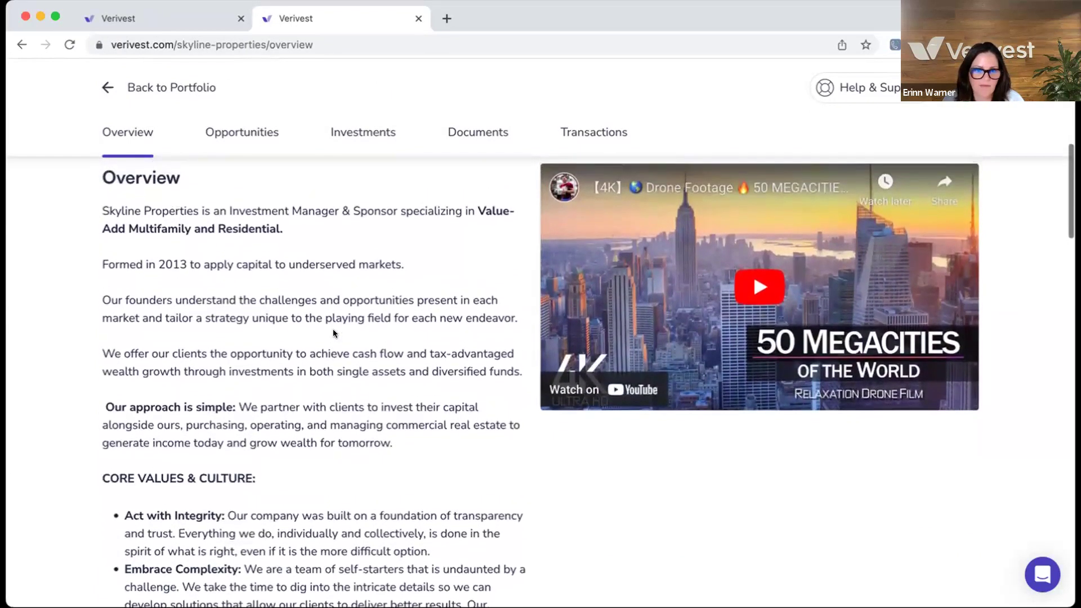
pyautogui.scroll(-2, 333, 324)
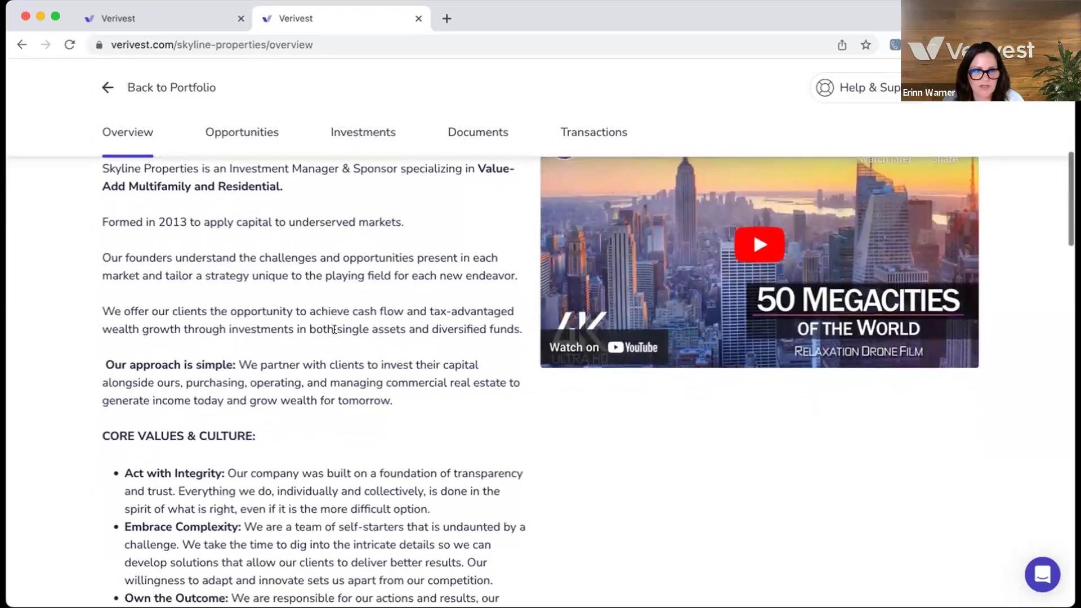
pyautogui.scroll(1, 334, 329)
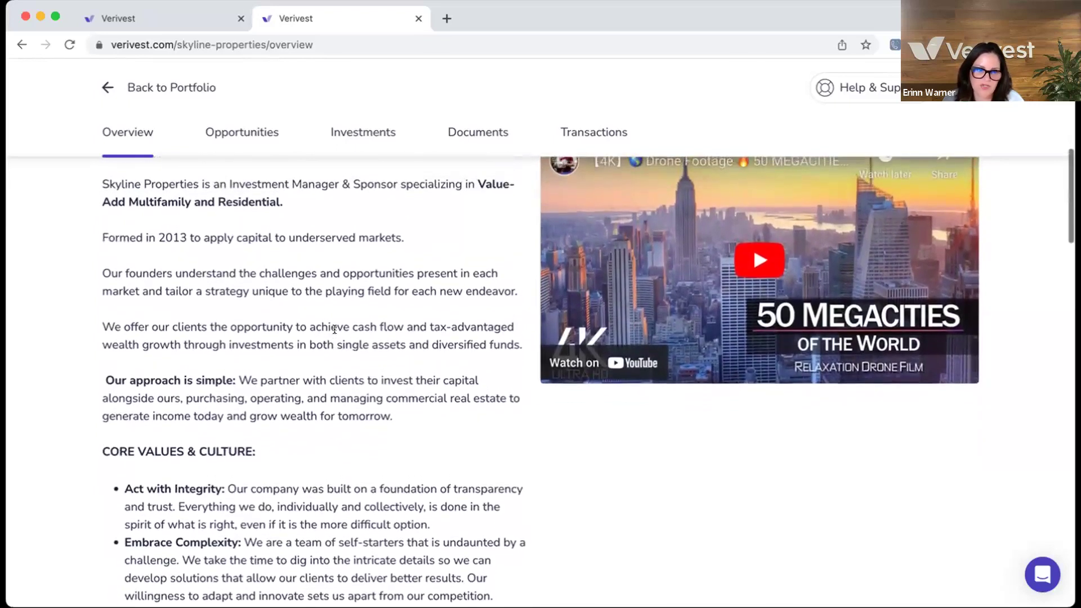
pyautogui.scroll(-2, 317, 366)
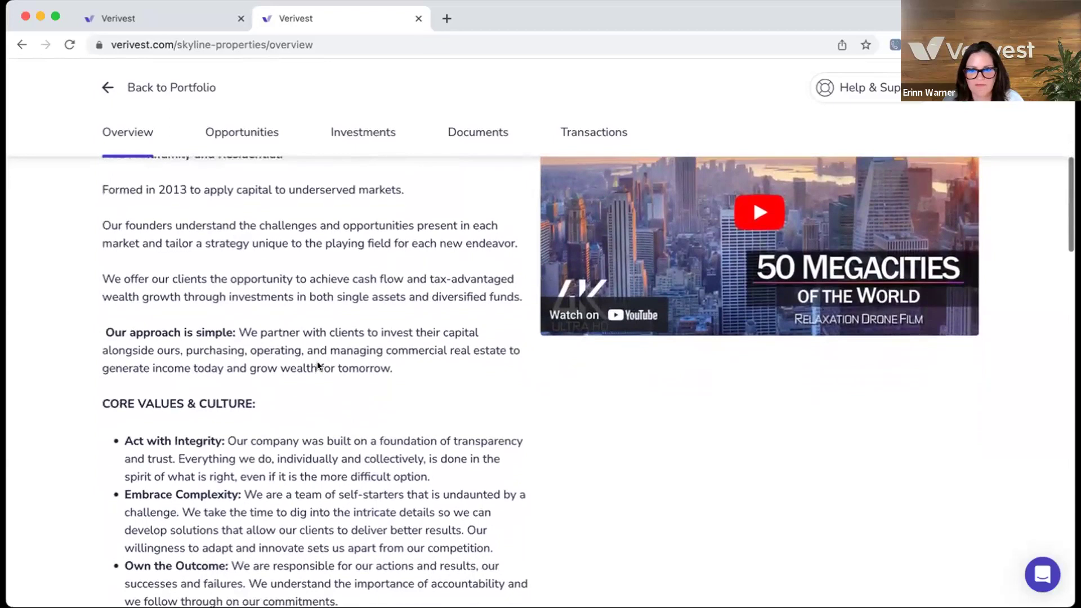
pyautogui.scroll(-5, 692, 295)
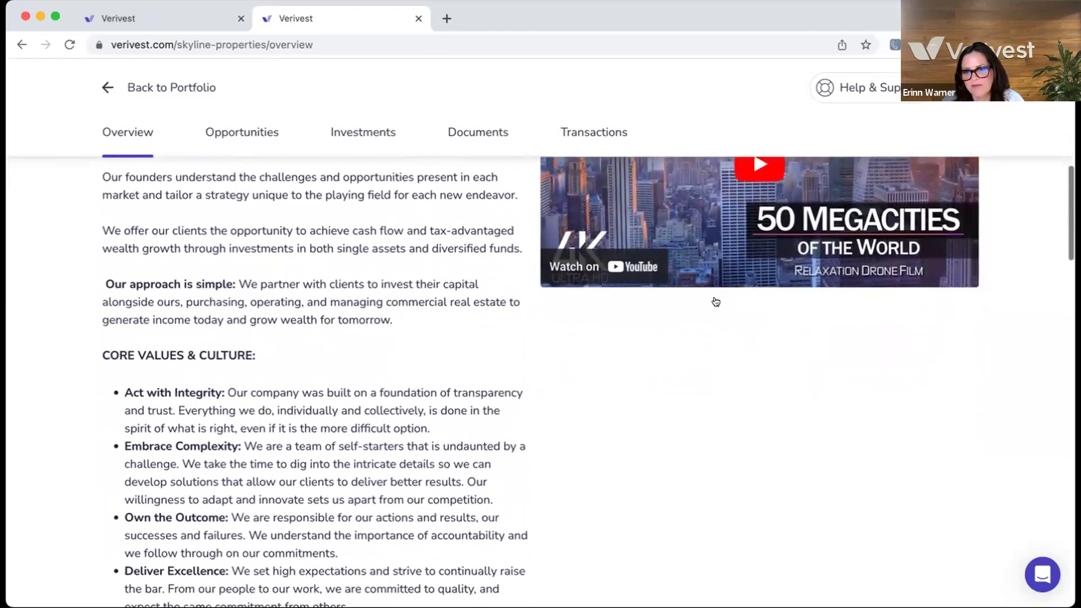
pyautogui.scroll(-7, 677, 365)
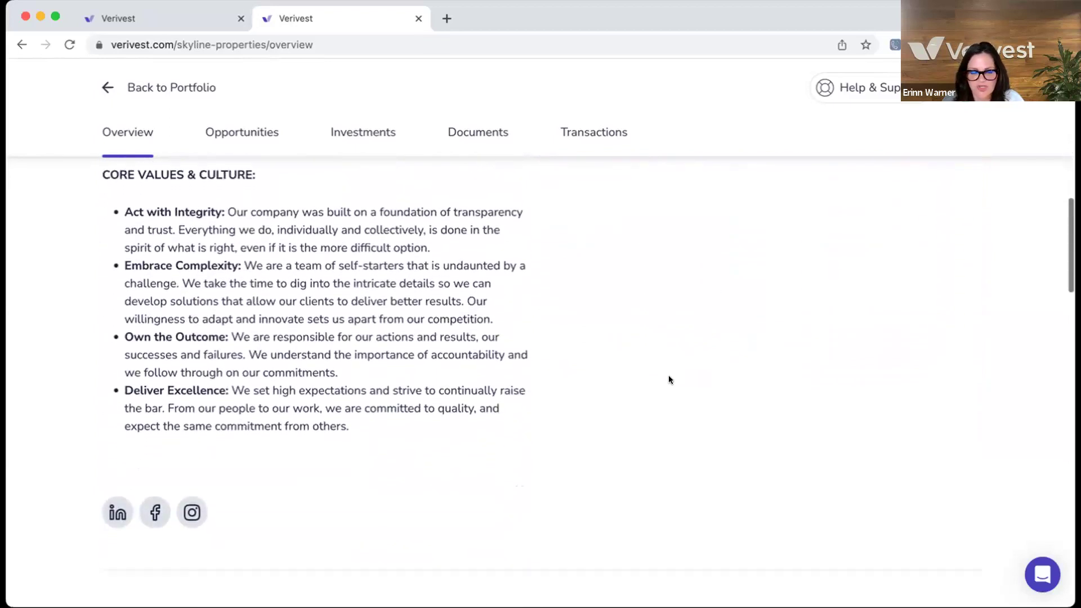
pyautogui.scroll(-7, 669, 379)
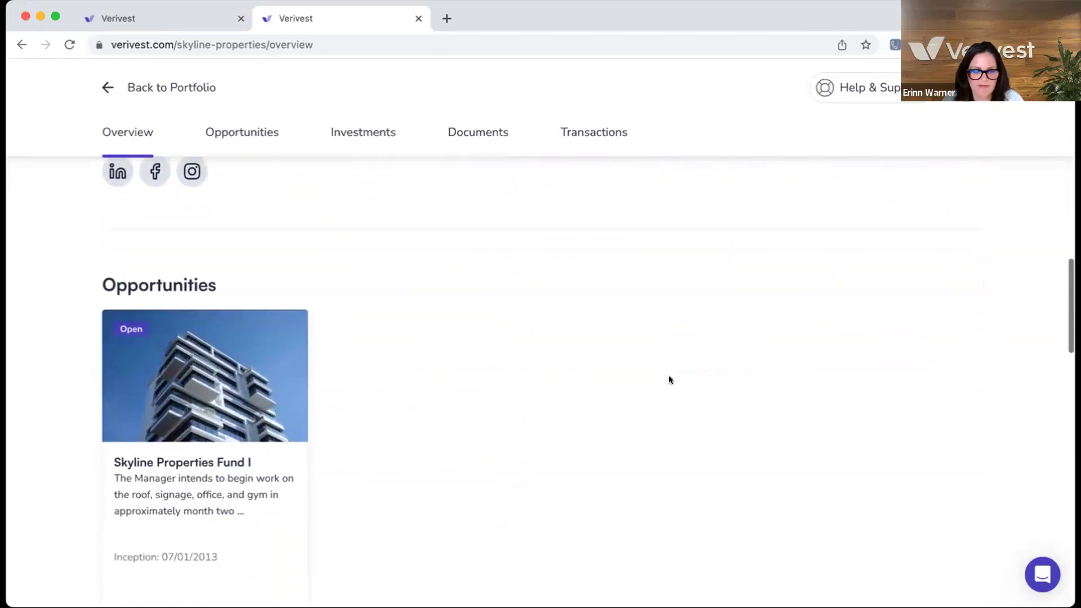
pyautogui.scroll(-1, 242, 388)
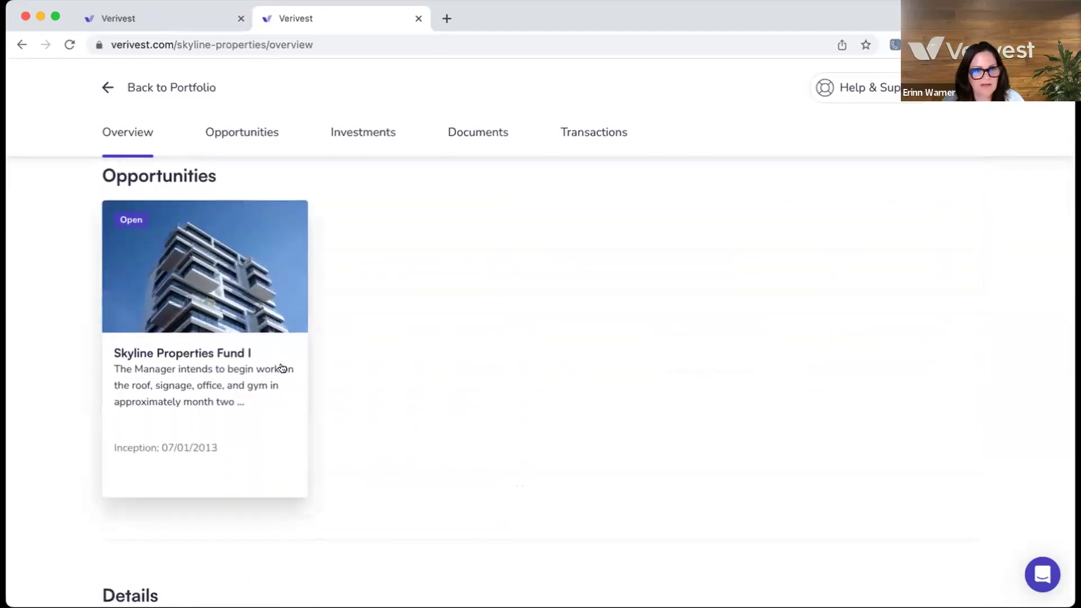
pyautogui.scroll(-6, 426, 391)
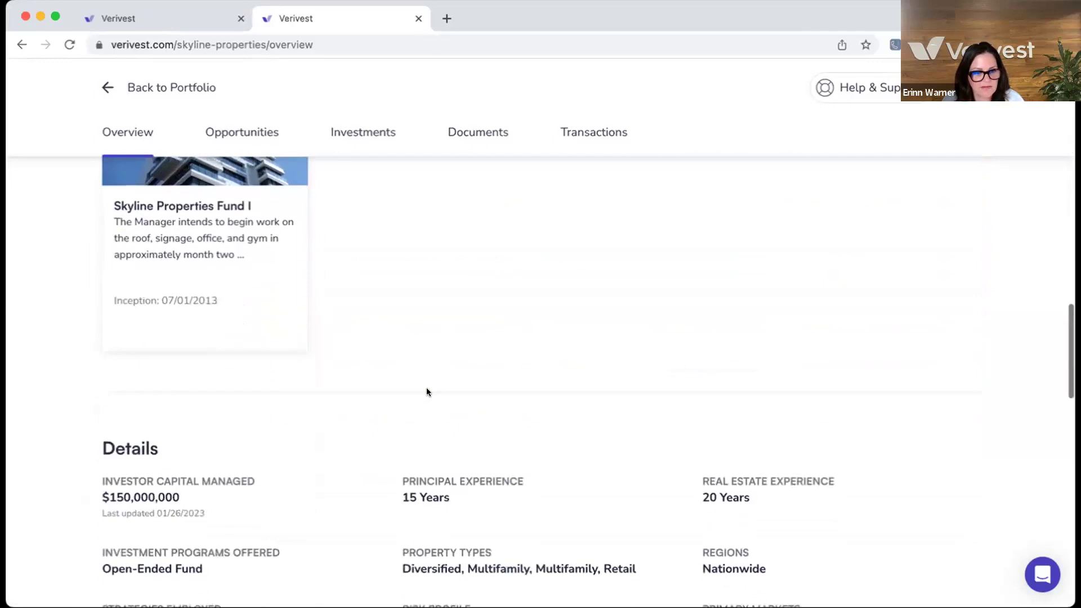
pyautogui.scroll(-3, 426, 389)
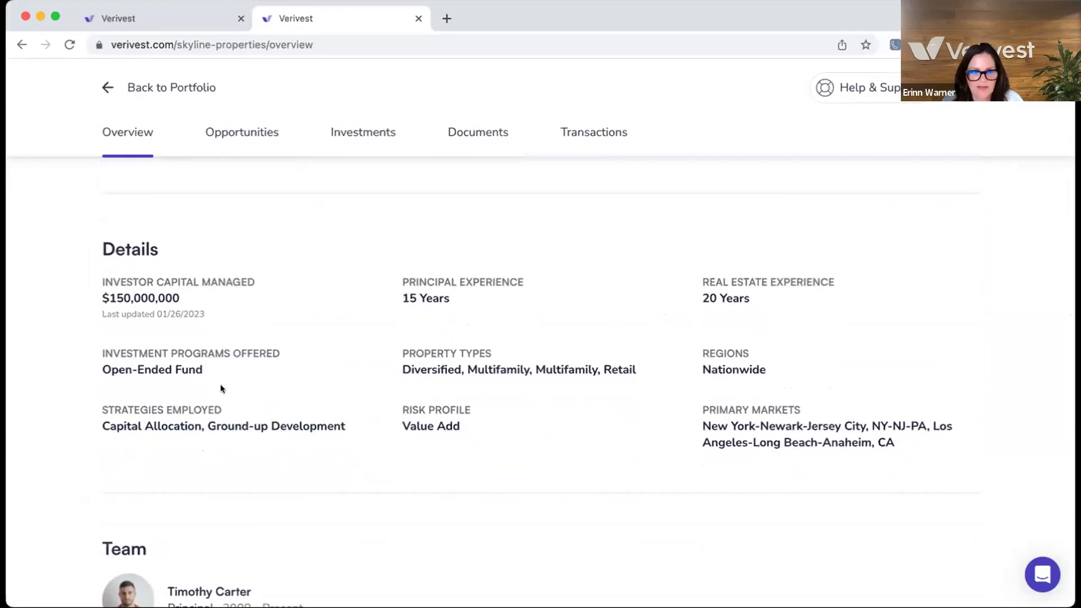
pyautogui.scroll(-3, 214, 366)
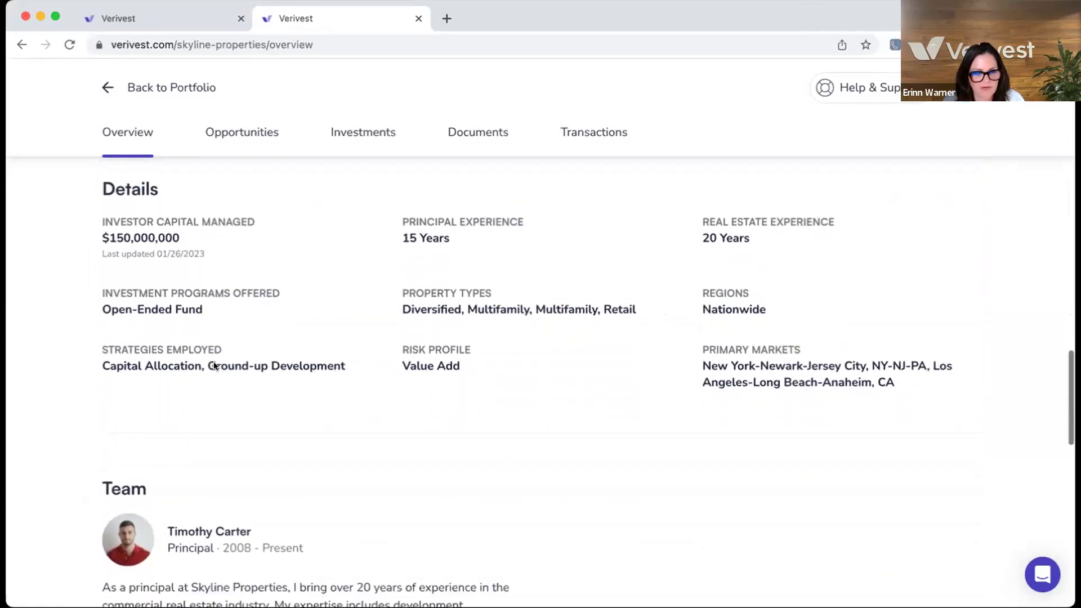
pyautogui.scroll(-5, 214, 366)
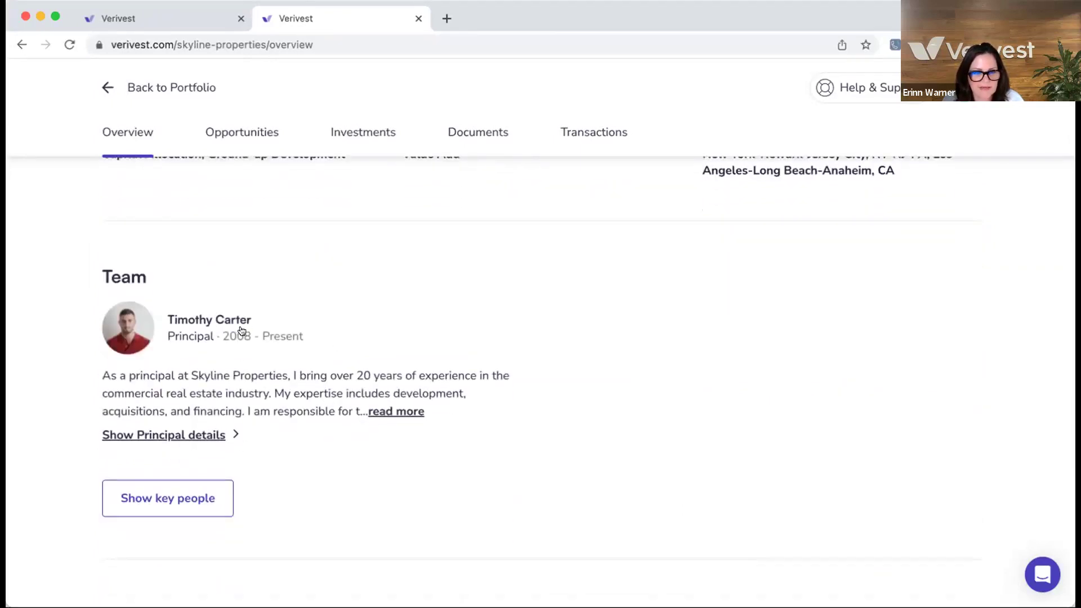
pyautogui.scroll(-10, 234, 333)
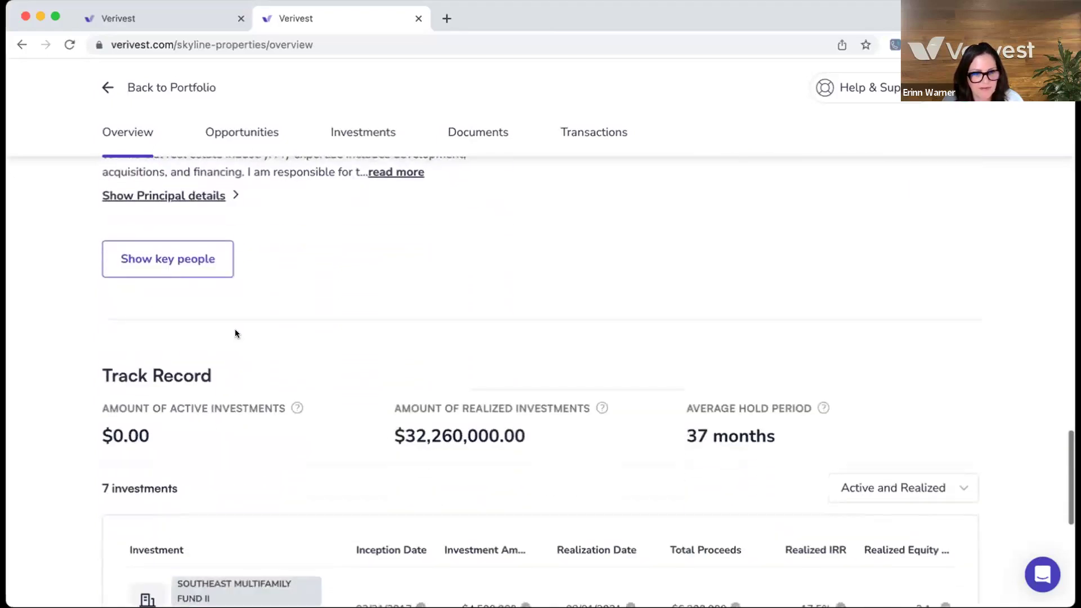
pyautogui.scroll(-3, 235, 333)
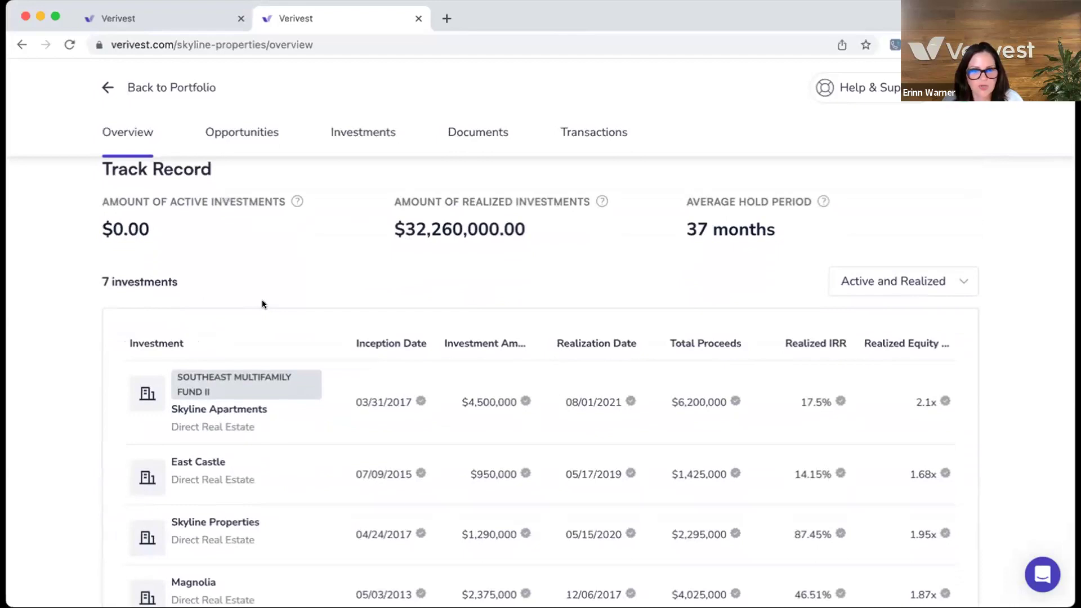
pyautogui.scroll(-2, 262, 304)
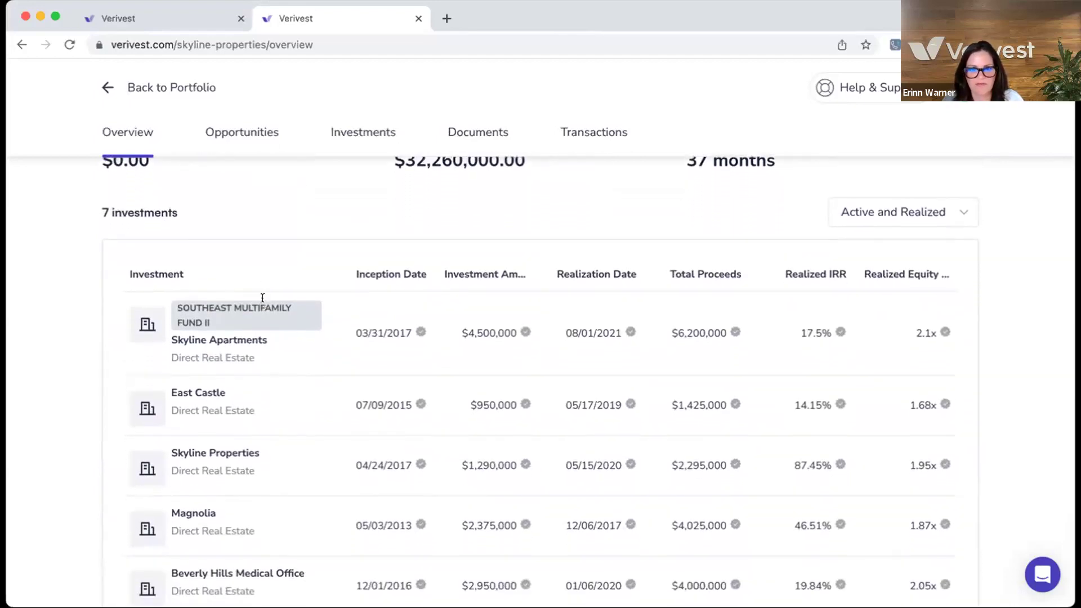
pyautogui.scroll(-5, 262, 304)
pyautogui.scroll(20, 262, 303)
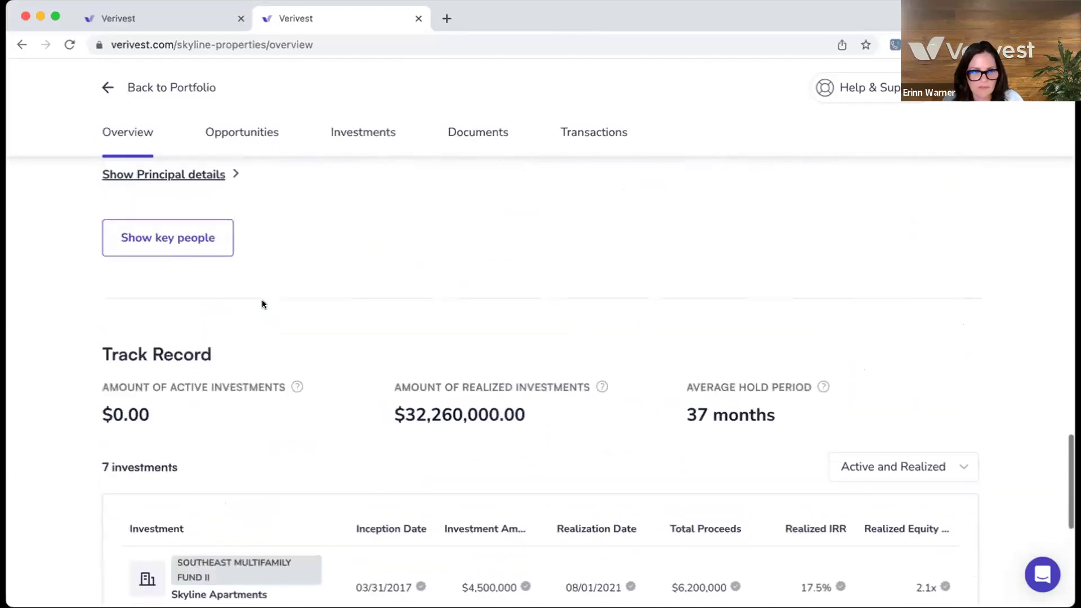
# - From the Portfolio, open Skyline Properties' opportunities and view the Fund I details in Portland, OR
pyautogui.click(170, 88)
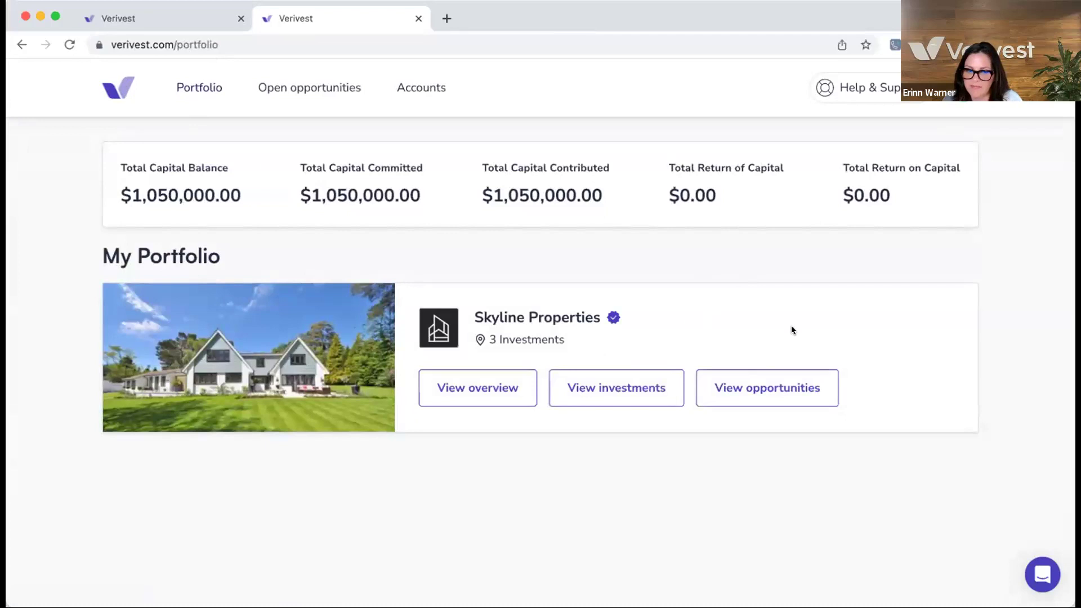
pyautogui.click(753, 388)
pyautogui.scroll(-3, 288, 338)
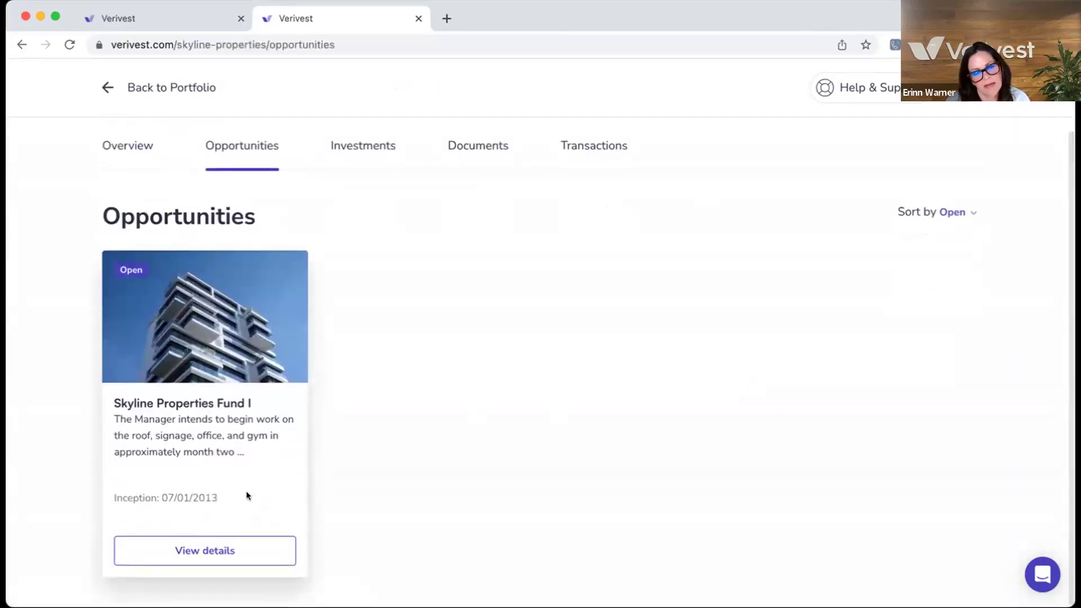
pyautogui.click(244, 550)
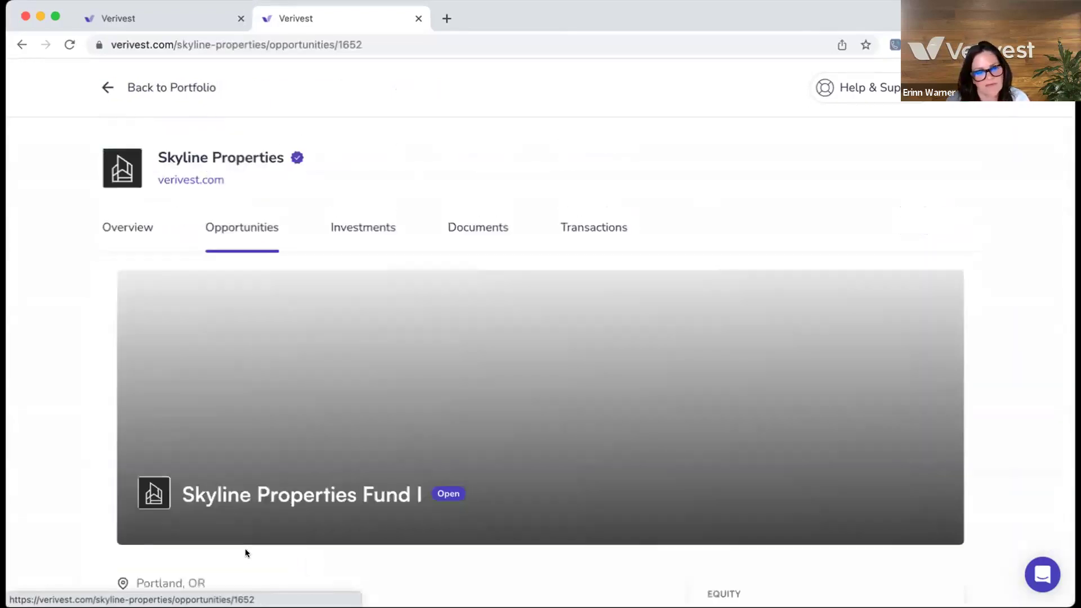
# - Expand the Fund I opportunity description to its full text, including the year-five sale target
pyautogui.scroll(-3, 453, 481)
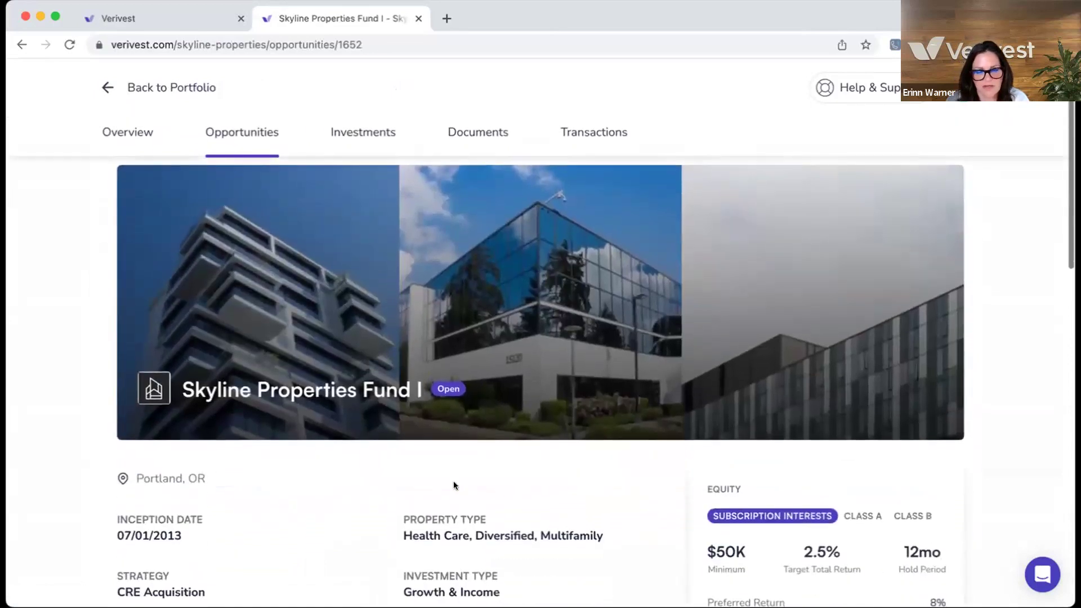
pyautogui.scroll(-3, 454, 481)
pyautogui.scroll(-1, 461, 479)
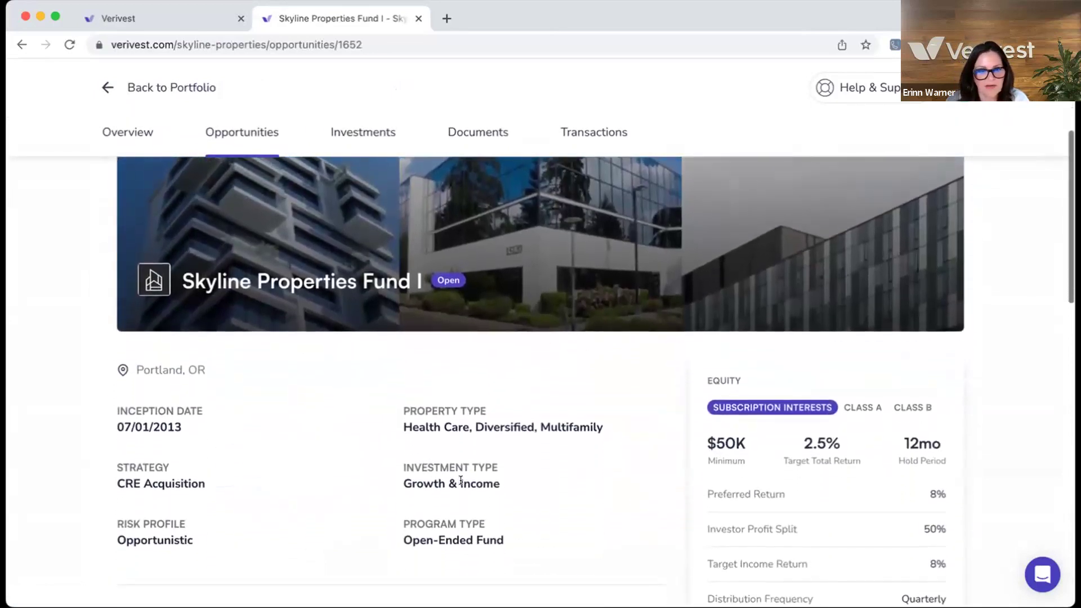
pyautogui.scroll(-5, 461, 480)
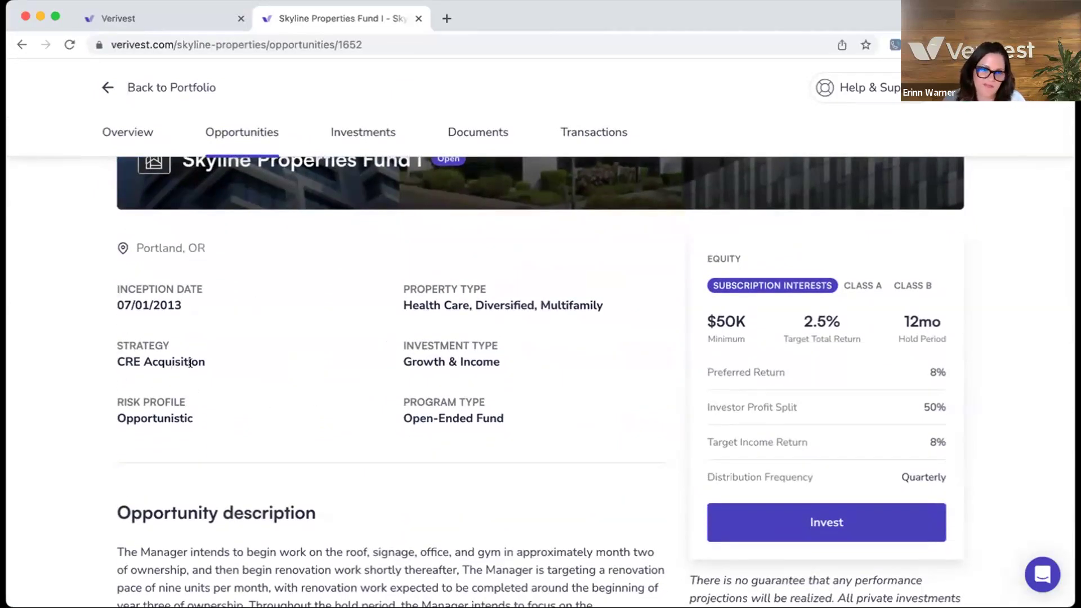
pyautogui.scroll(-1, 213, 360)
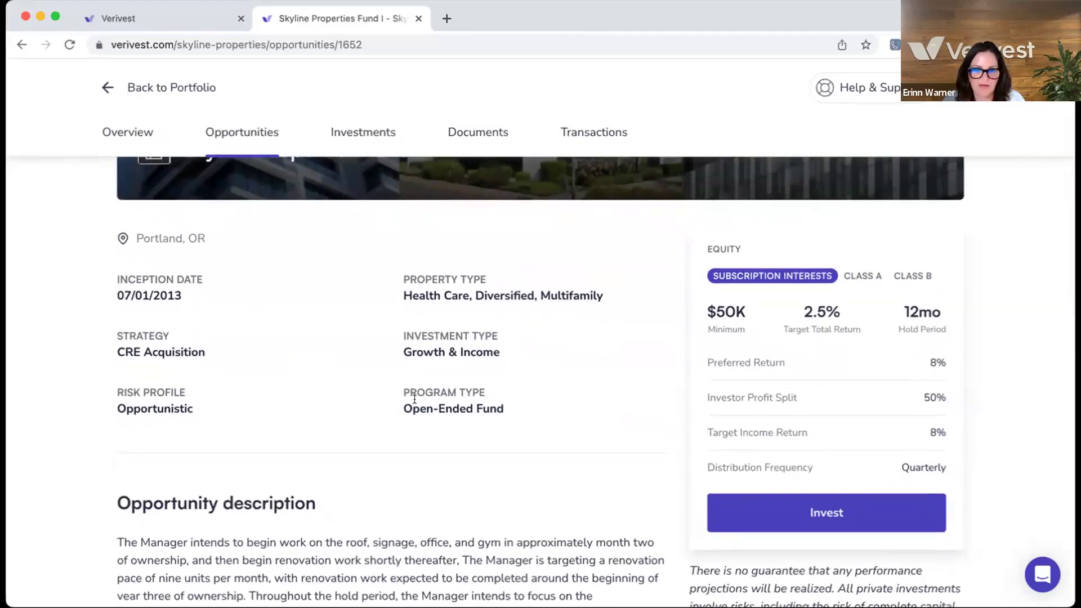
pyautogui.scroll(-5, 415, 398)
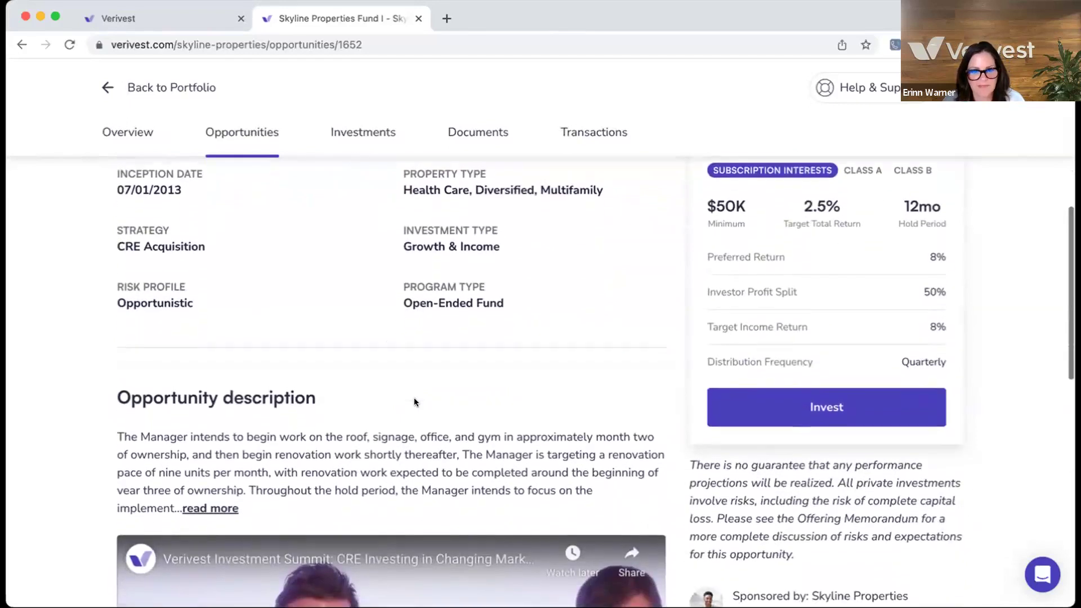
pyautogui.scroll(-5, 414, 397)
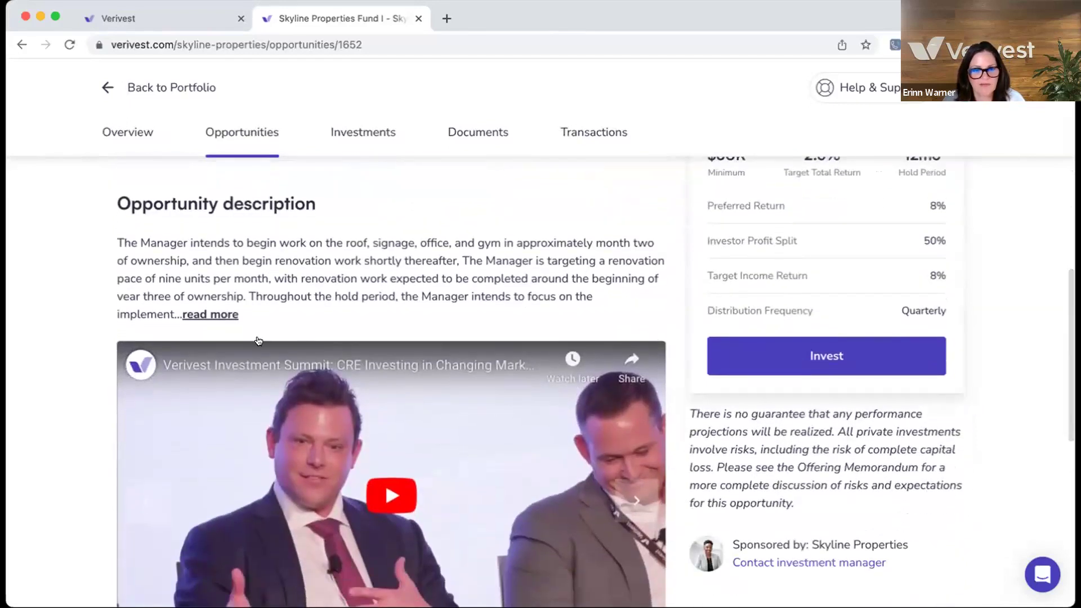
pyautogui.click(214, 315)
# - Bring the fund's Documents section into view
pyautogui.scroll(-3, 281, 352)
pyautogui.scroll(-2, 338, 383)
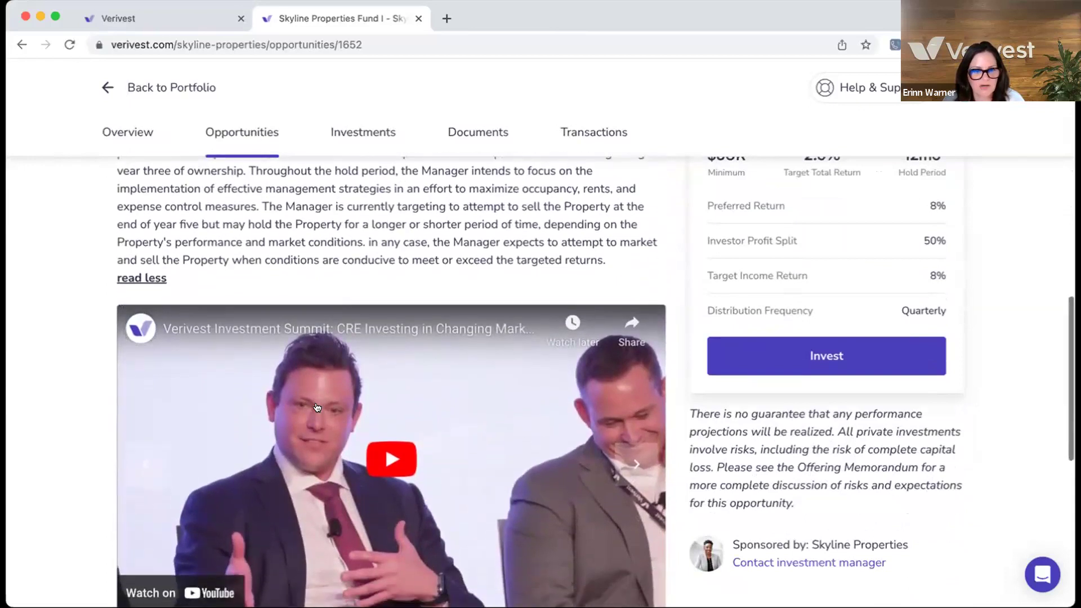
pyautogui.scroll(-2, 435, 415)
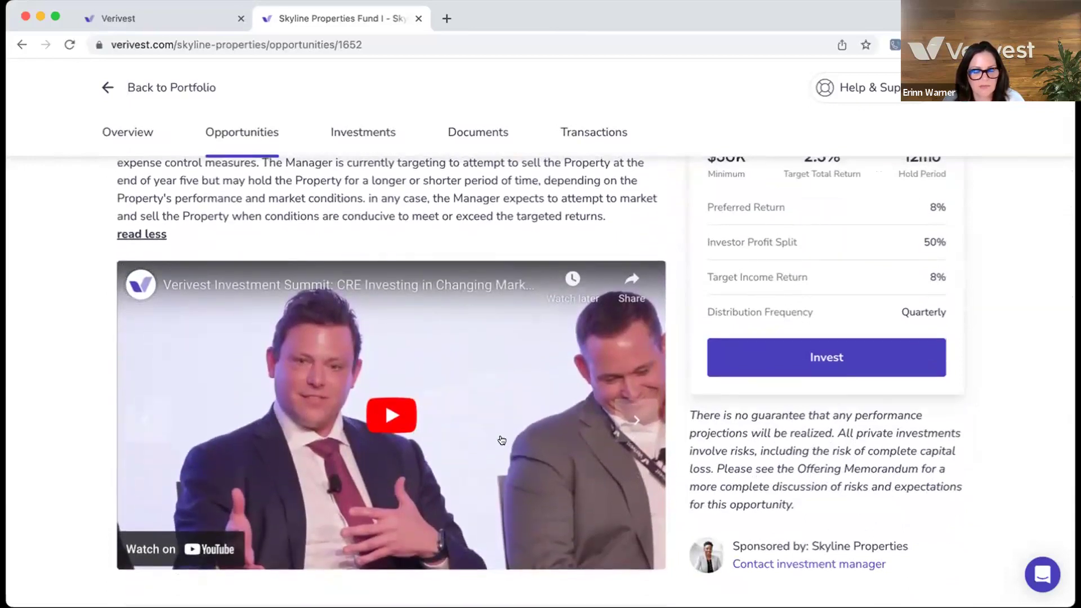
pyautogui.scroll(-5, 490, 433)
pyautogui.scroll(-9, 501, 439)
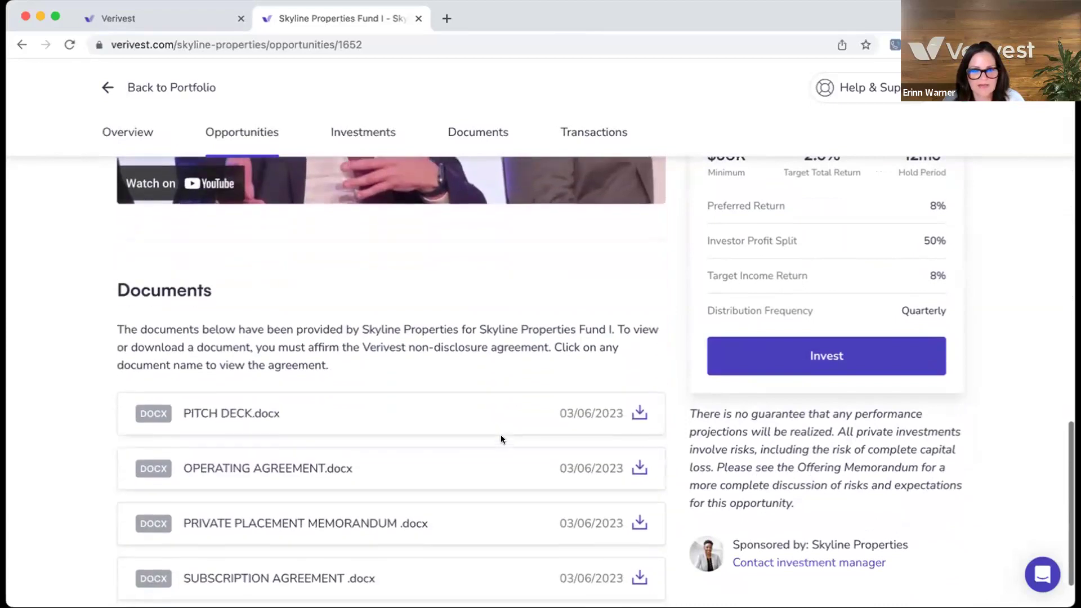
# - Start an Equity investment in Skyline Properties Fund I, reaching the $50,000-minimum amount page
pyautogui.scroll(-1, 501, 435)
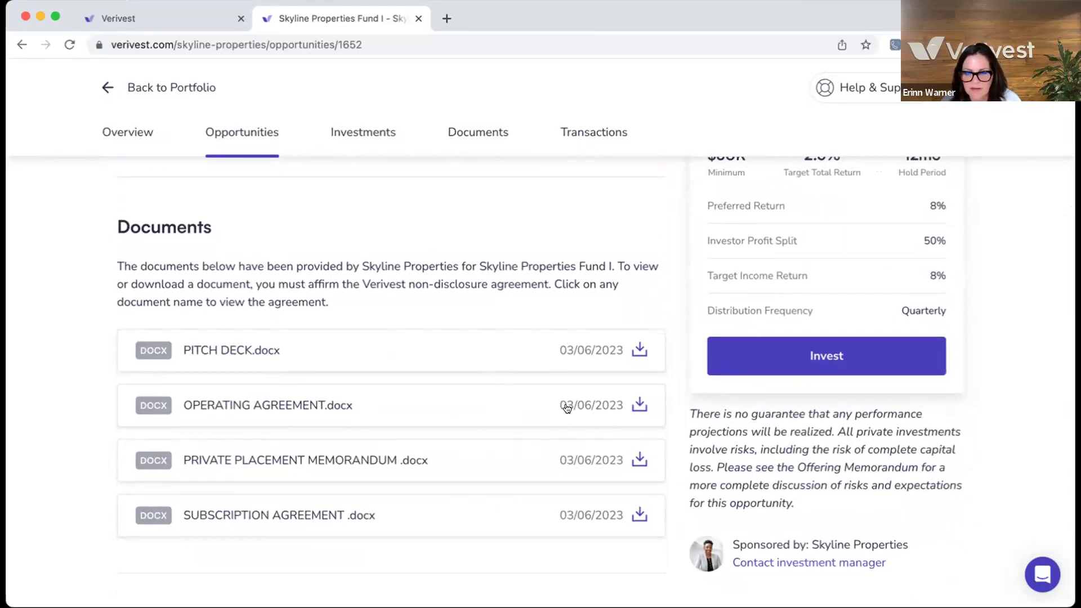
pyautogui.scroll(4, 567, 409)
pyautogui.scroll(6, 715, 381)
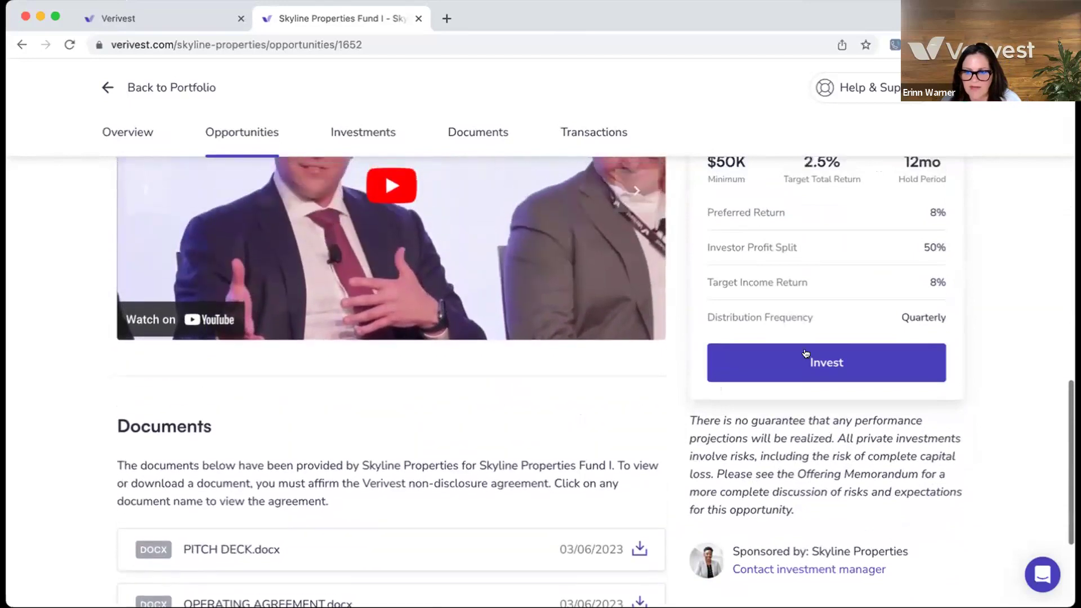
pyautogui.scroll(7, 947, 354)
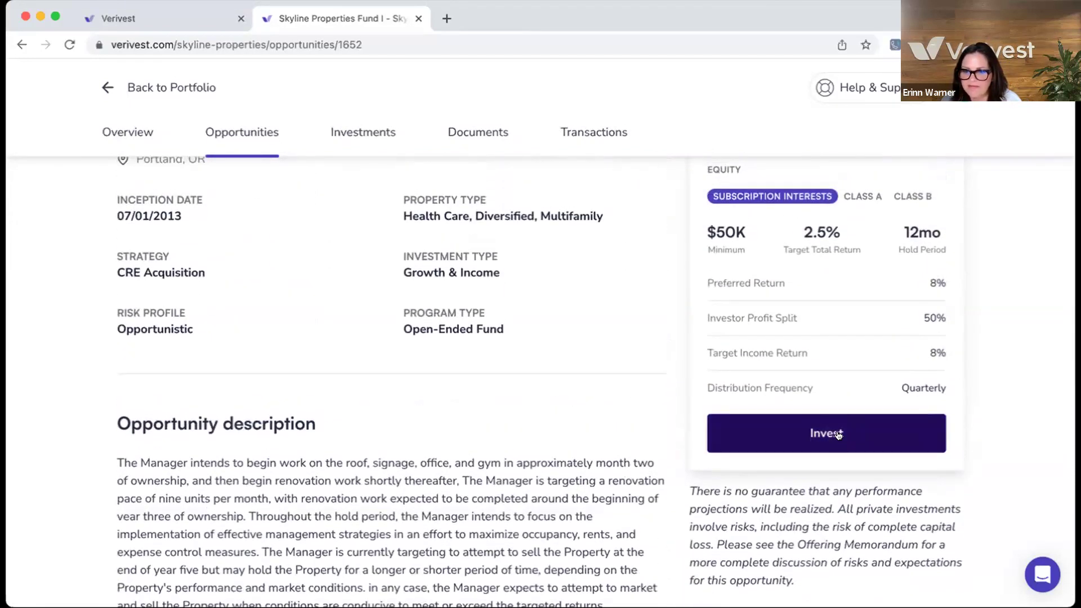
pyautogui.click(838, 434)
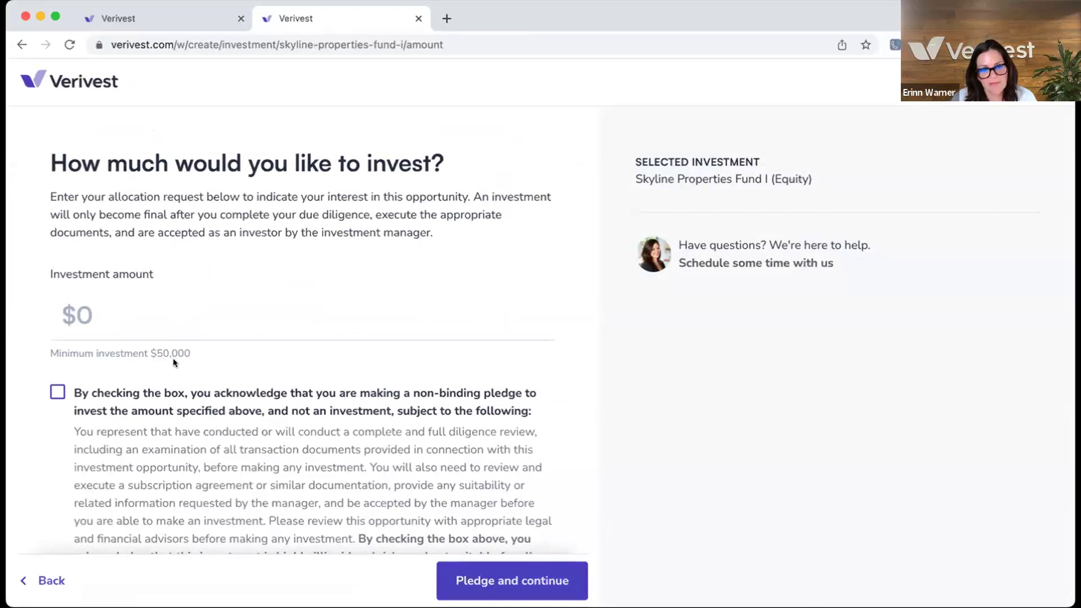
# - Enter a $50,000 investment amount, tick the non-binding pledge acknowledgement, and submit the pledge
pyautogui.click(84, 317)
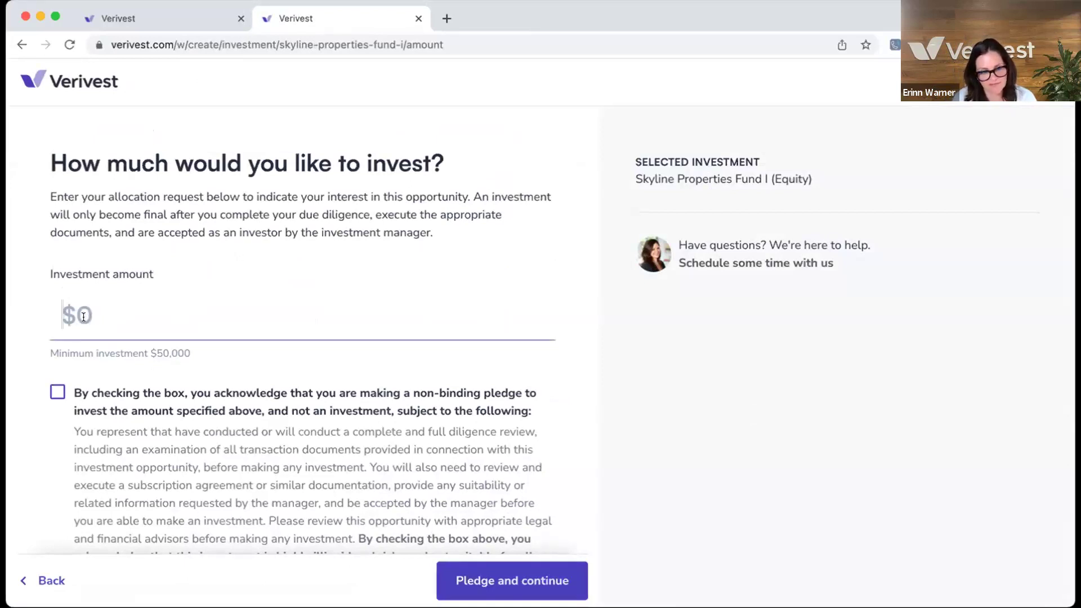
pyautogui.write('500000')
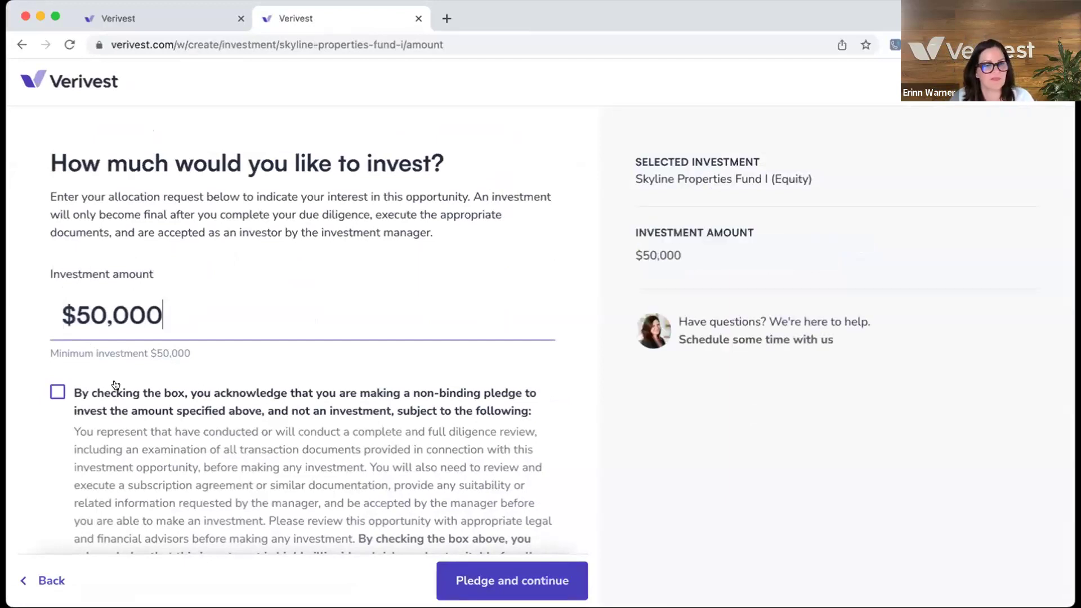
pyautogui.scroll(-2, 115, 385)
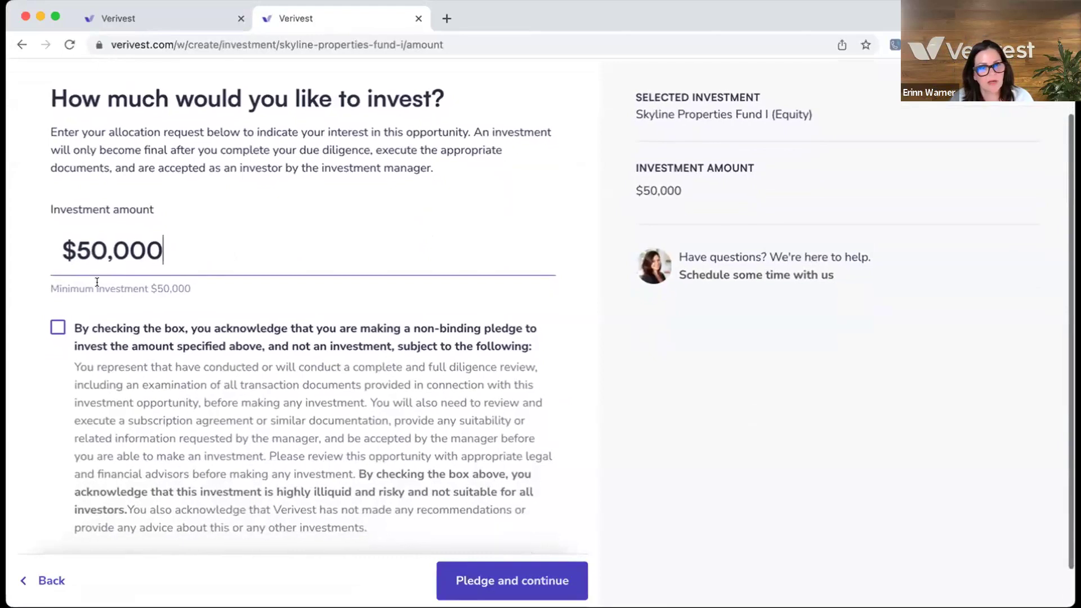
pyautogui.click(57, 328)
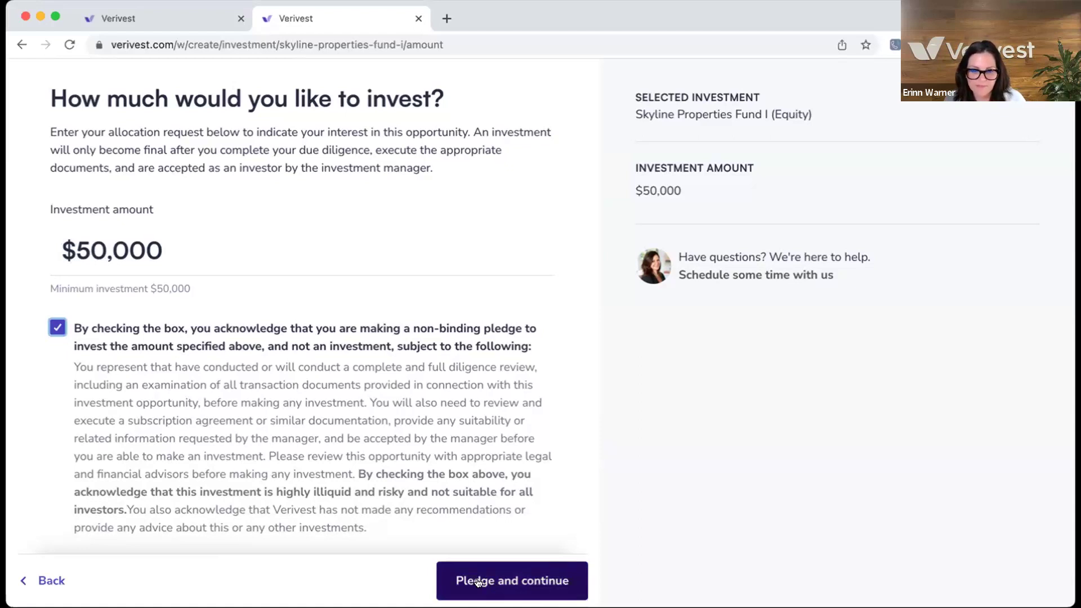
pyautogui.click(479, 581)
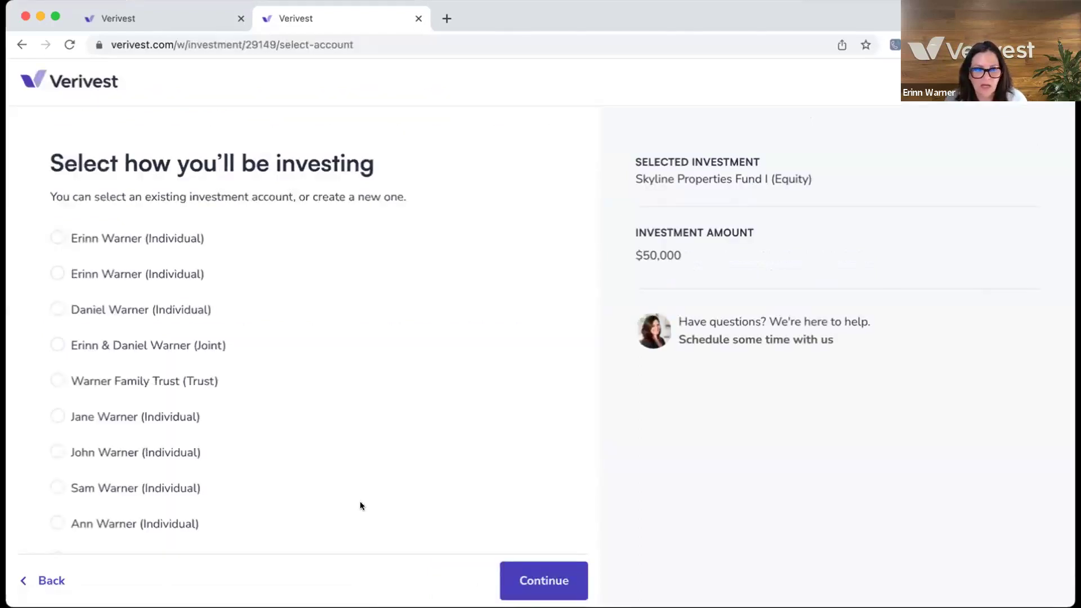
# - Select 'Add new account' as the investing account and continue
pyautogui.scroll(-1, 360, 505)
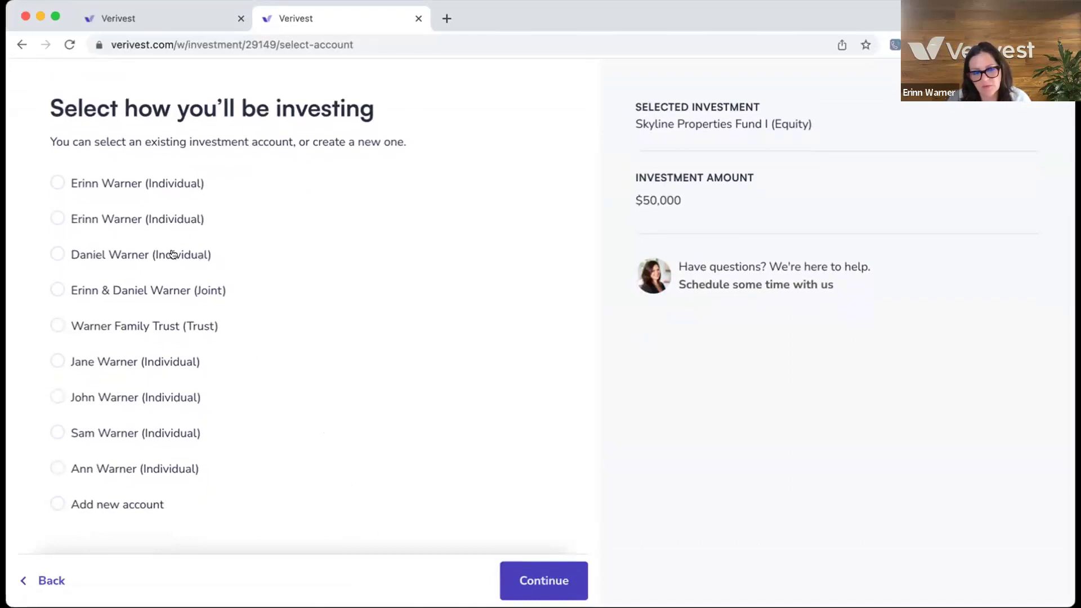
pyautogui.click(57, 502)
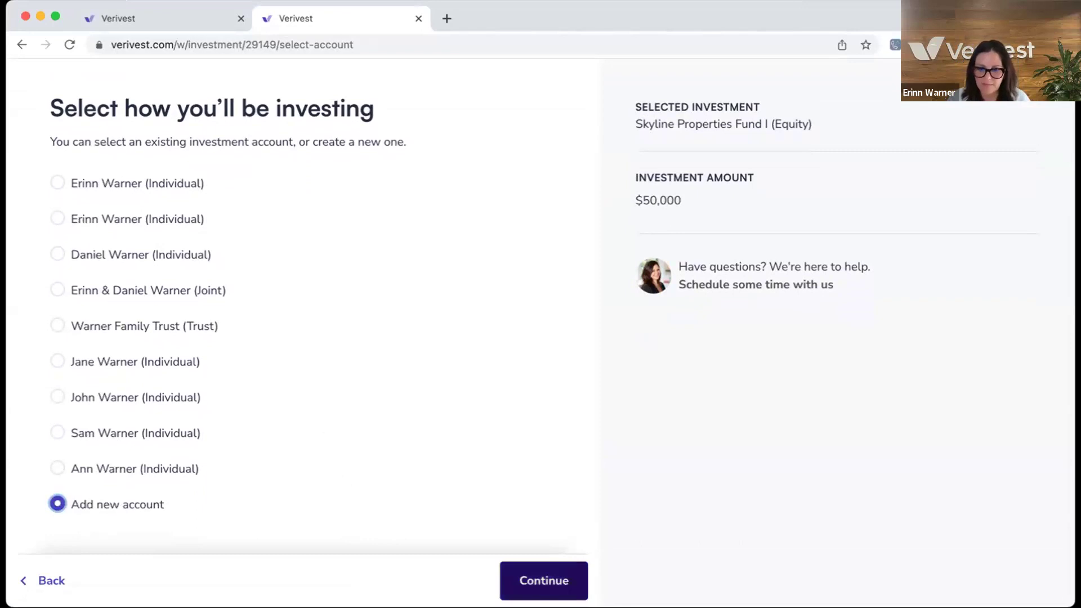
pyautogui.click(544, 580)
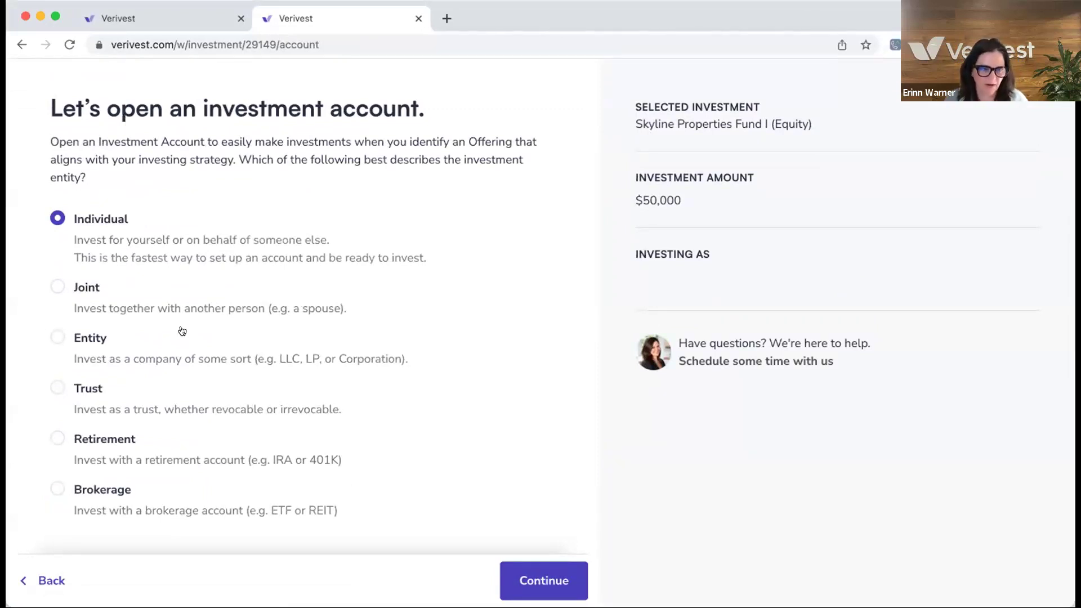
# - Confirm Individual as the new account's entity type
pyautogui.scroll(-1, 497, 386)
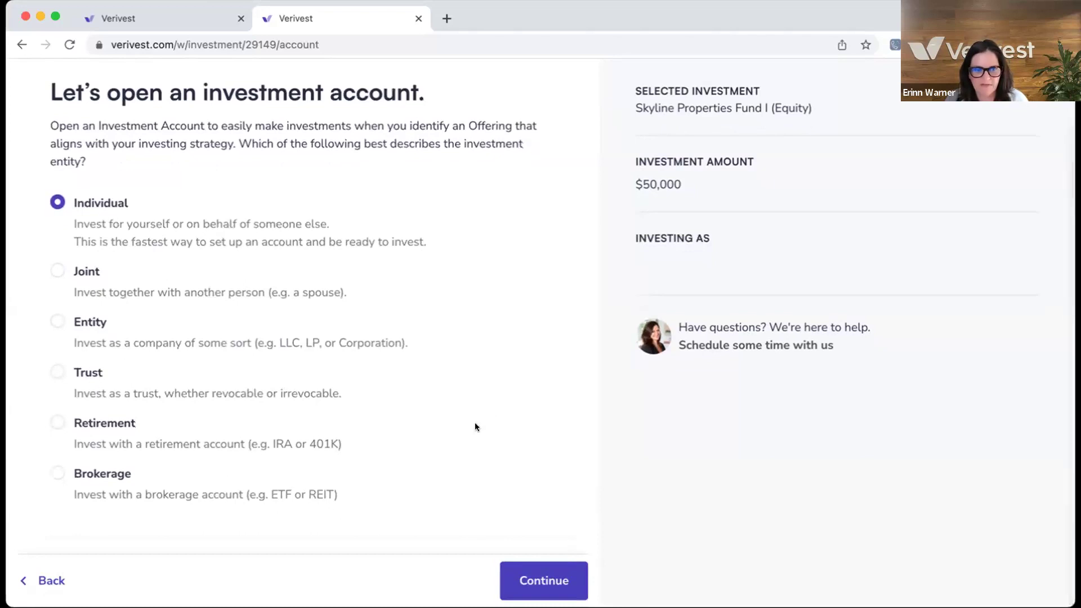
pyautogui.click(541, 579)
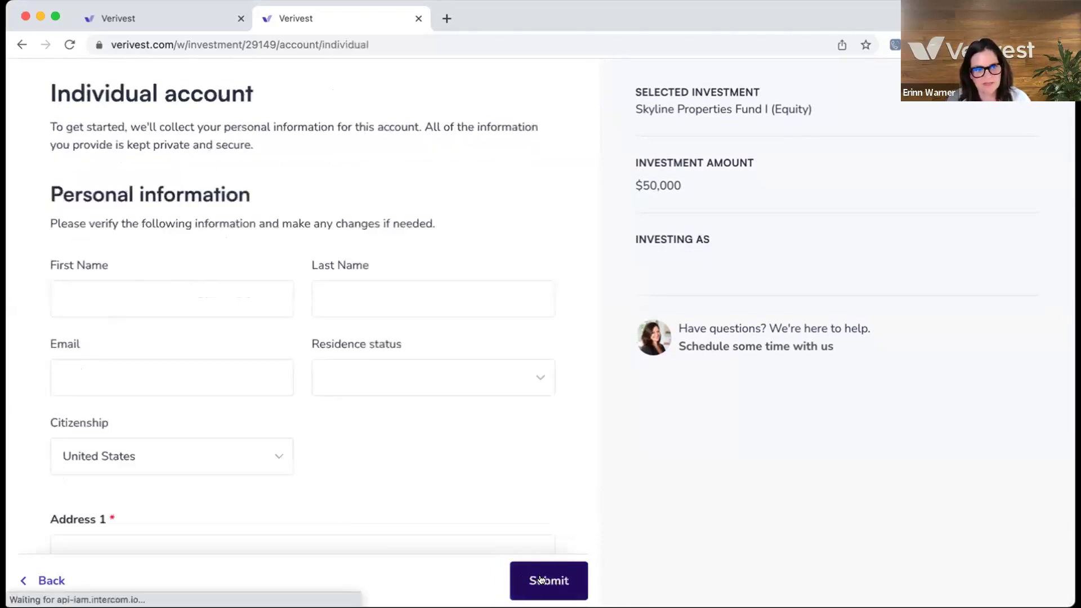
# - Enter the investor's first name, last name and e-mail address
pyautogui.scroll(-3, 134, 309)
pyautogui.click(84, 232)
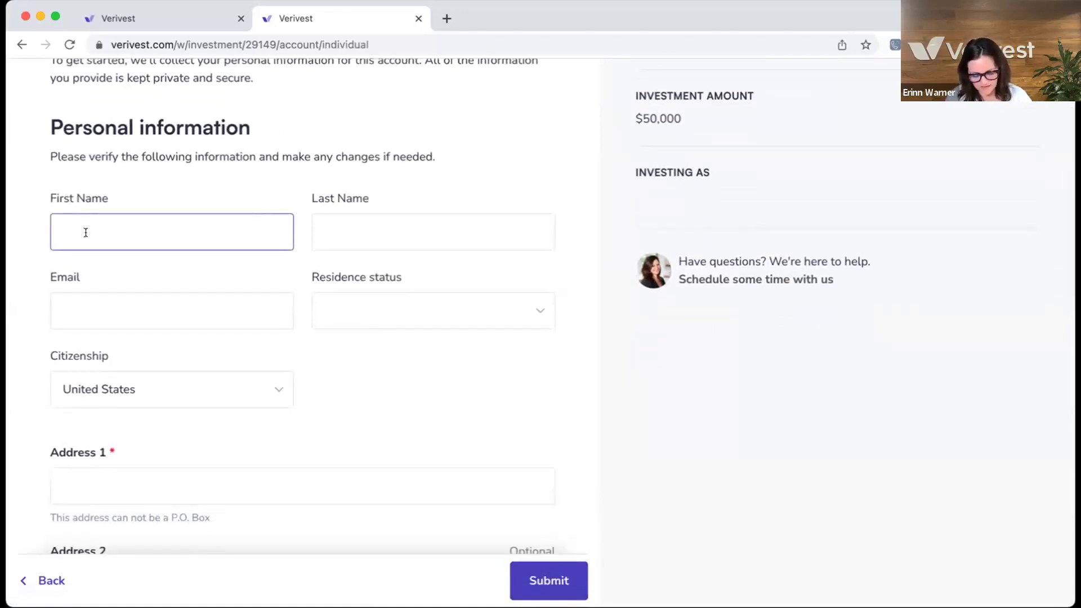
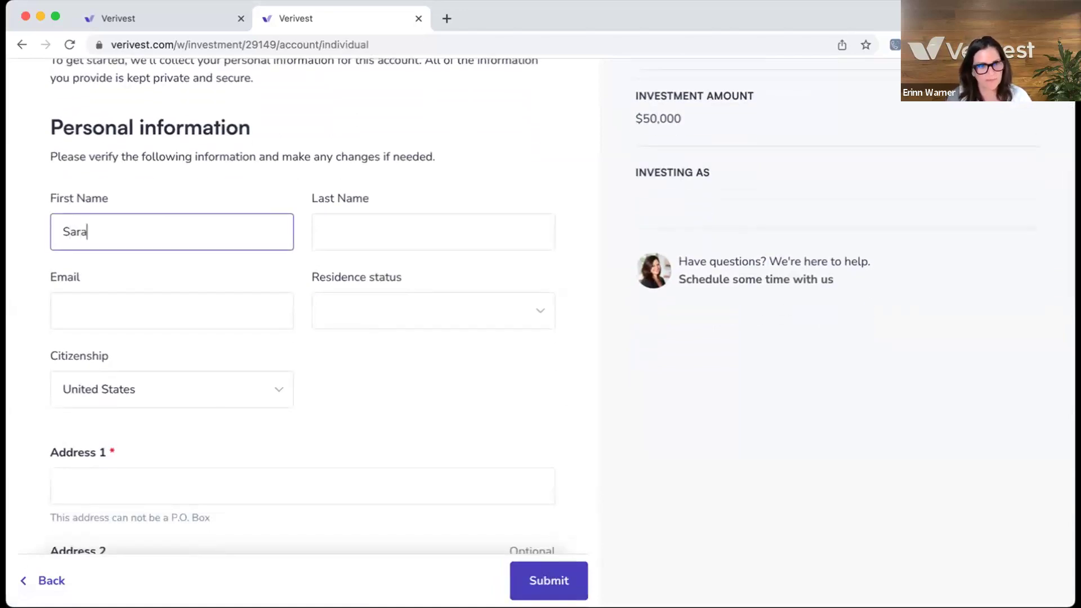
pyautogui.click(367, 221)
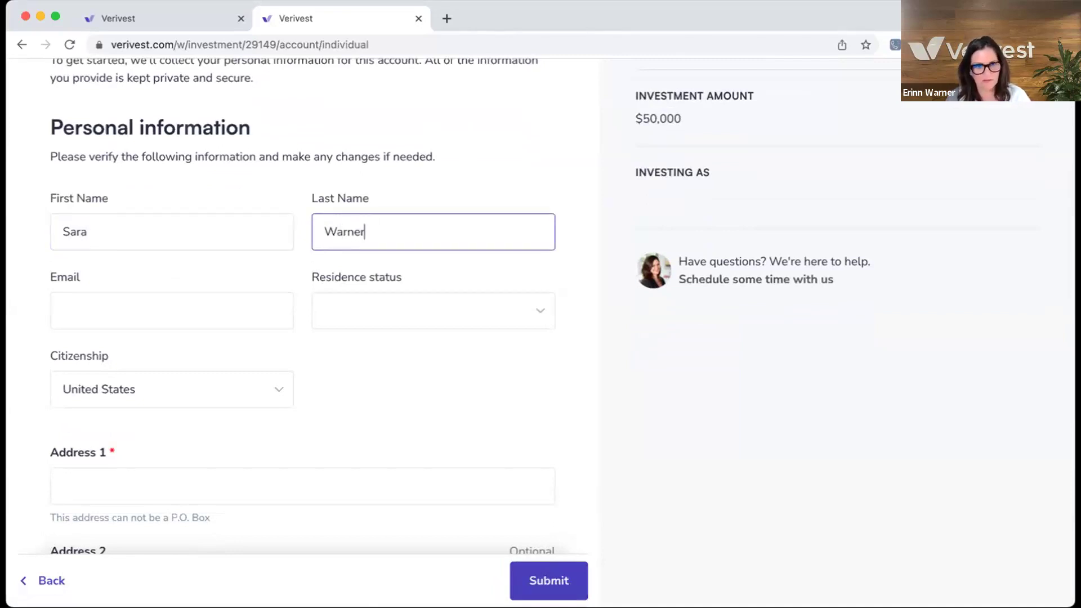
pyautogui.click(165, 322)
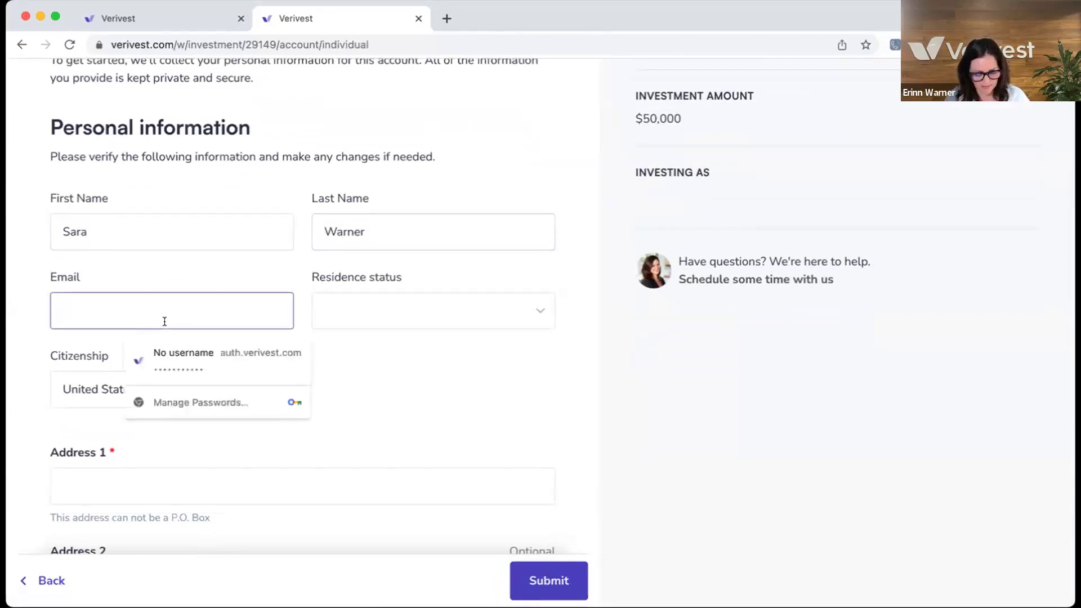
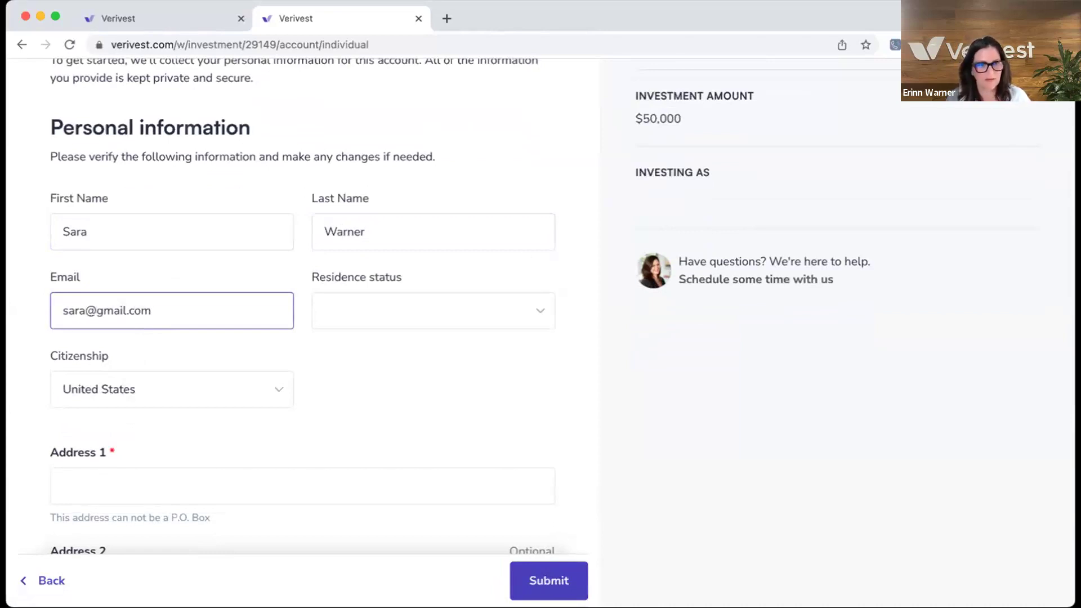
# - Set residence status to U.S. Resident and keep citizenship as United States
pyautogui.click(407, 318)
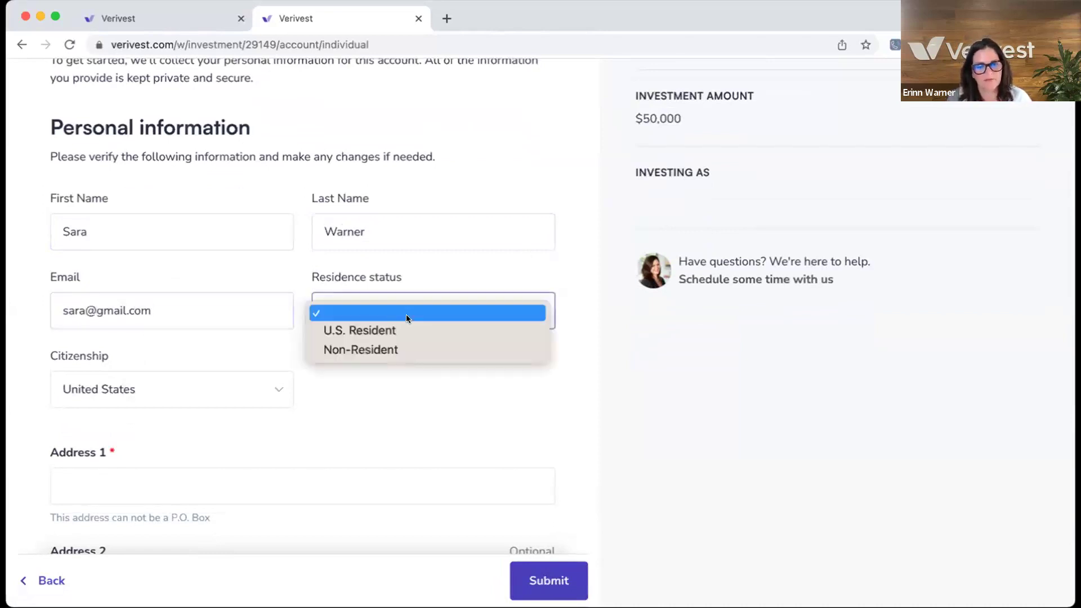
pyautogui.click(389, 339)
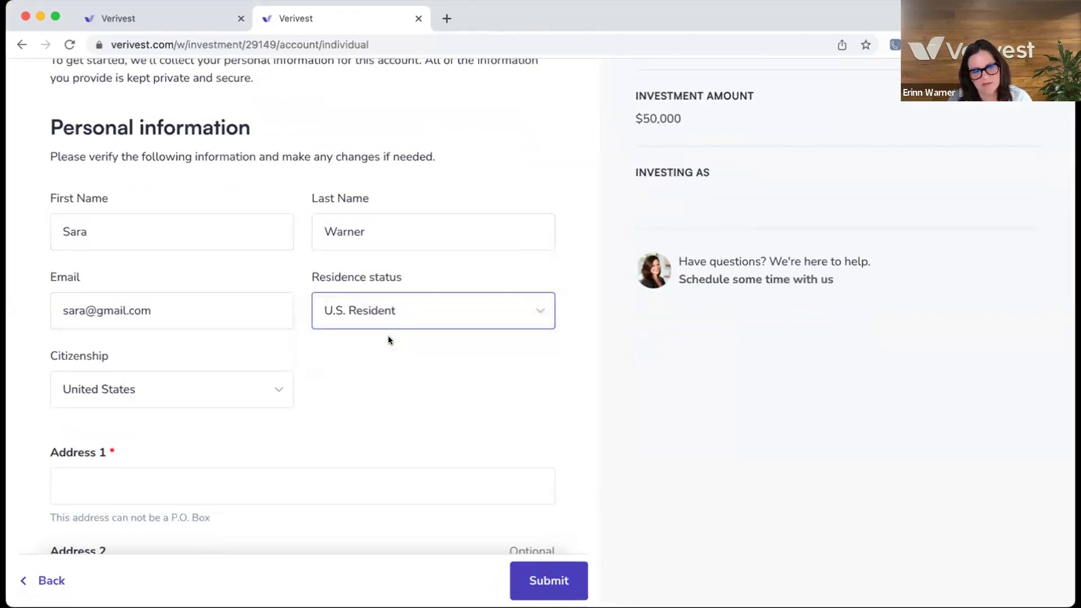
pyautogui.click(276, 389)
pyautogui.click(276, 389)
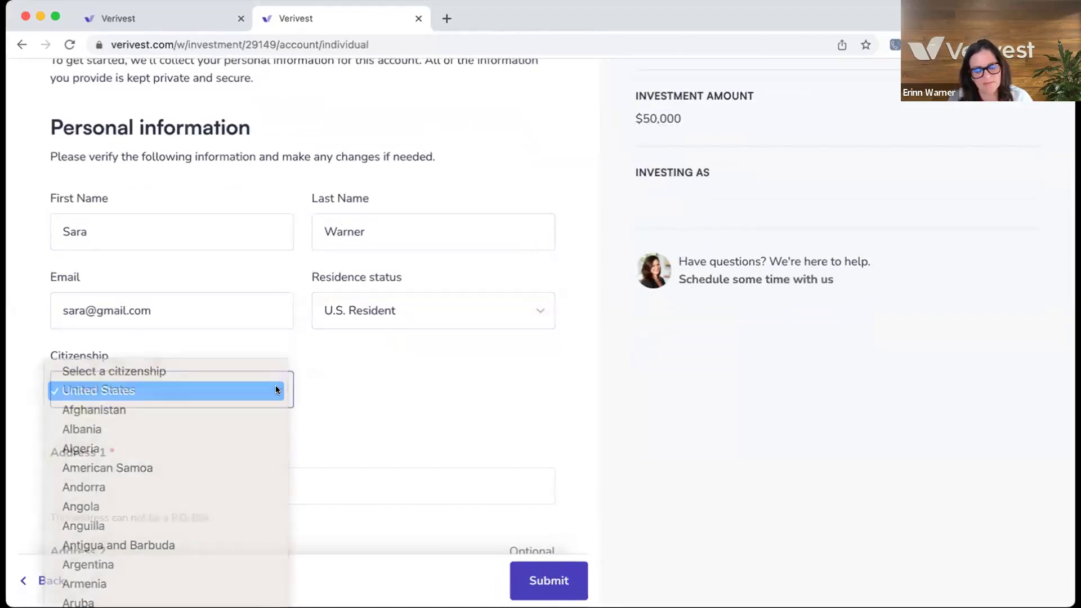
pyautogui.click(276, 388)
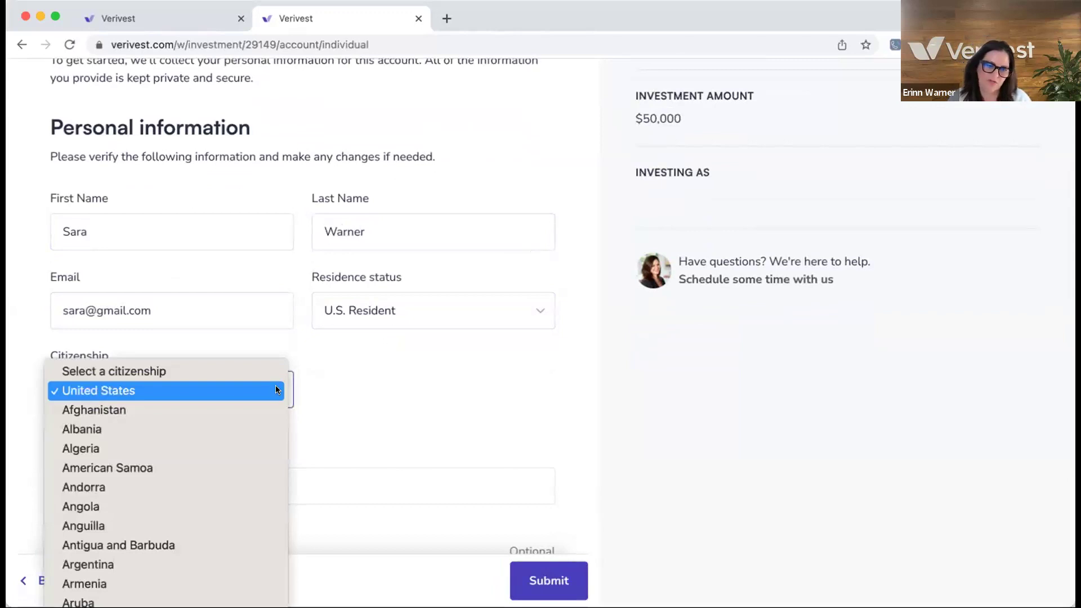
pyautogui.click(276, 390)
pyautogui.click(276, 390)
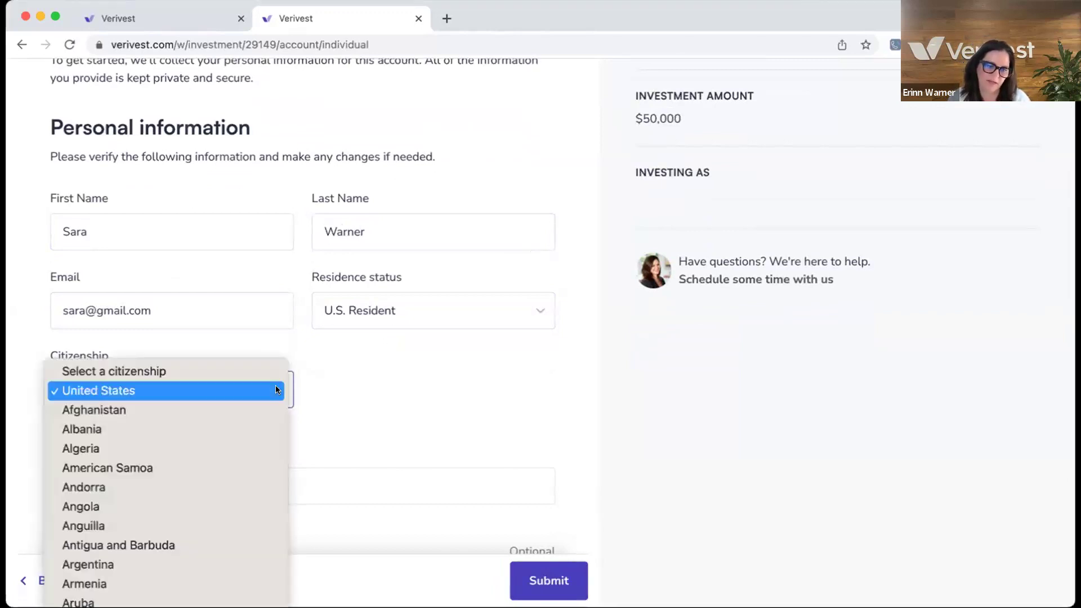
pyautogui.click(275, 390)
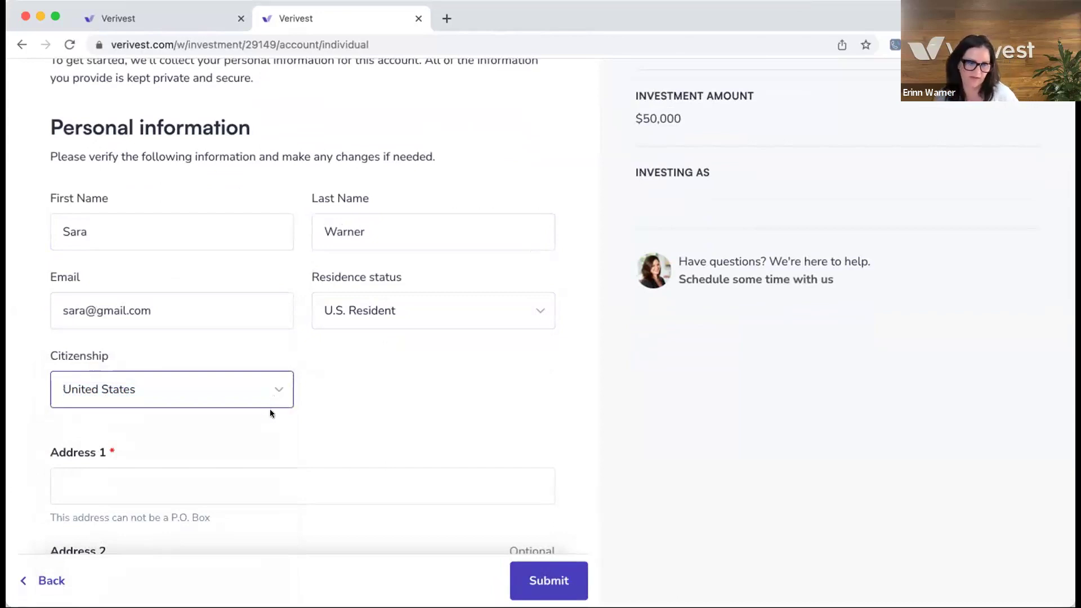
pyautogui.scroll(-5, 263, 411)
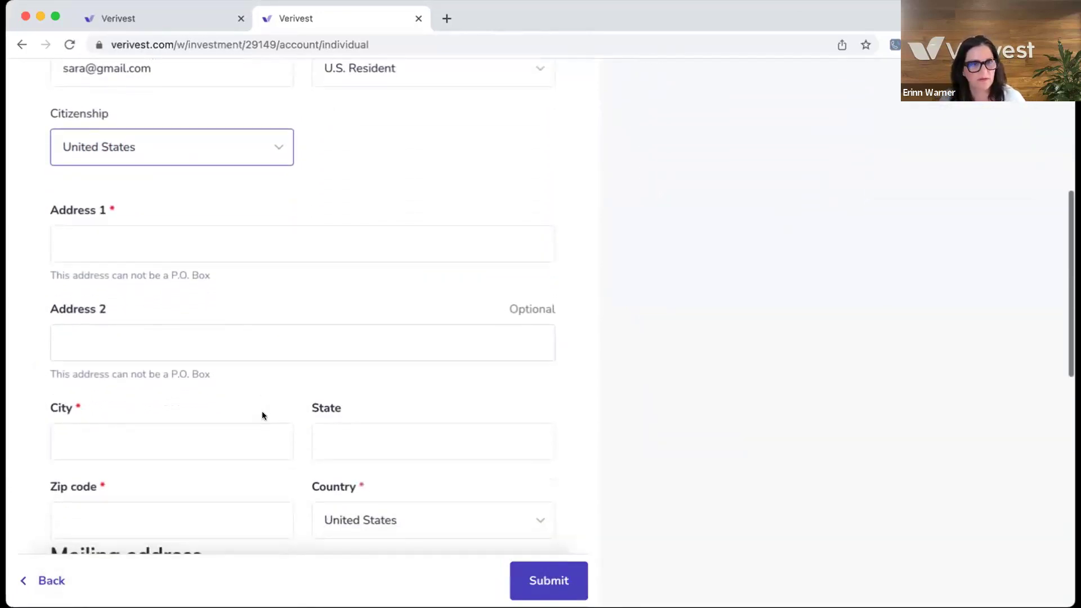
# - Type the home street address and fill city, state and zip from the first suggestion
pyautogui.click(81, 231)
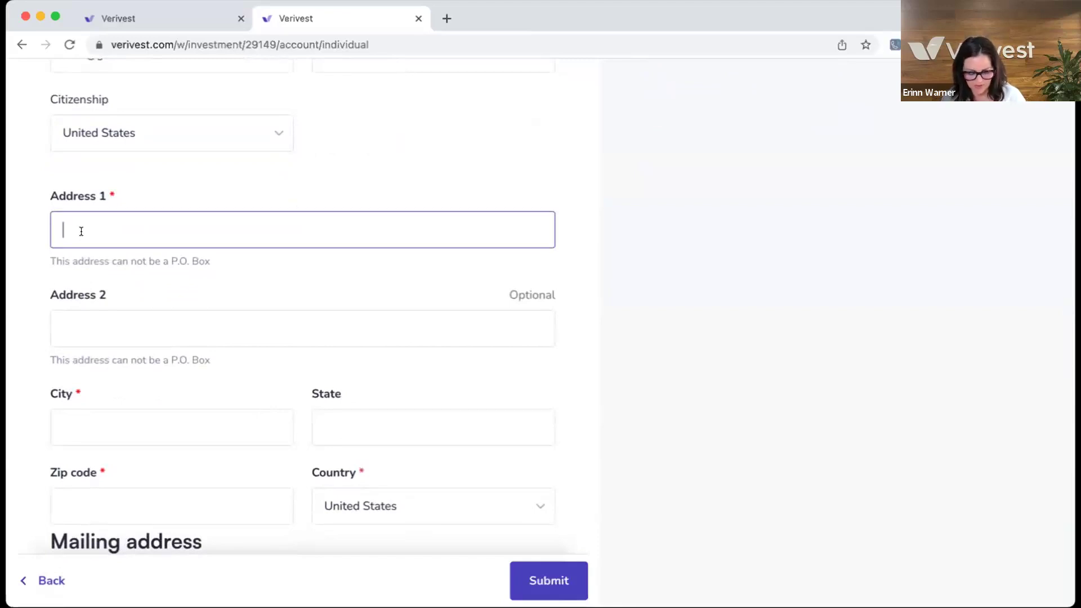
pyautogui.write('12')
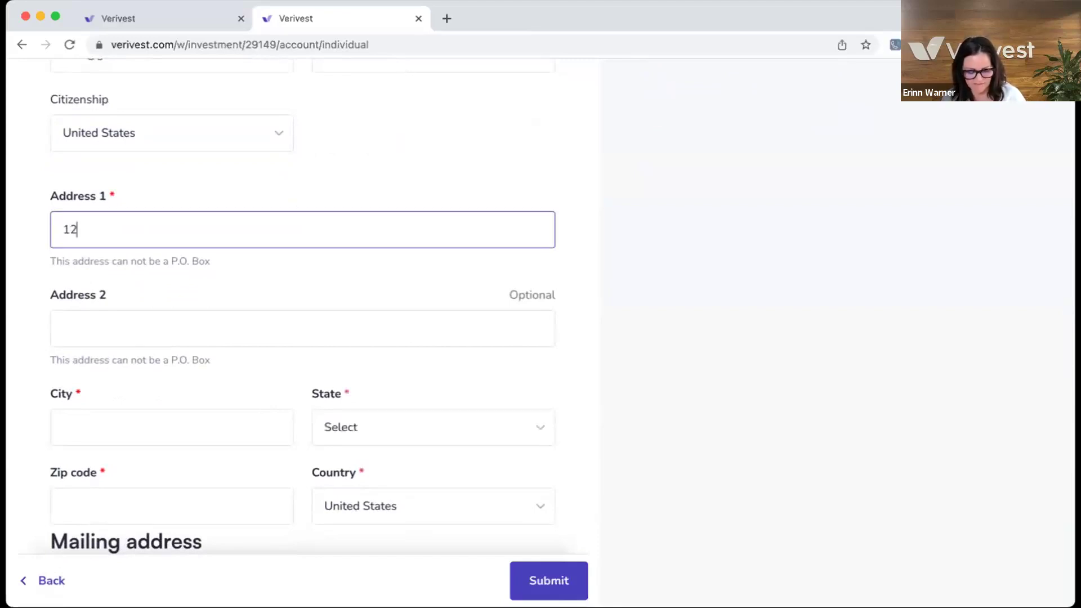
pyautogui.write('3 M')
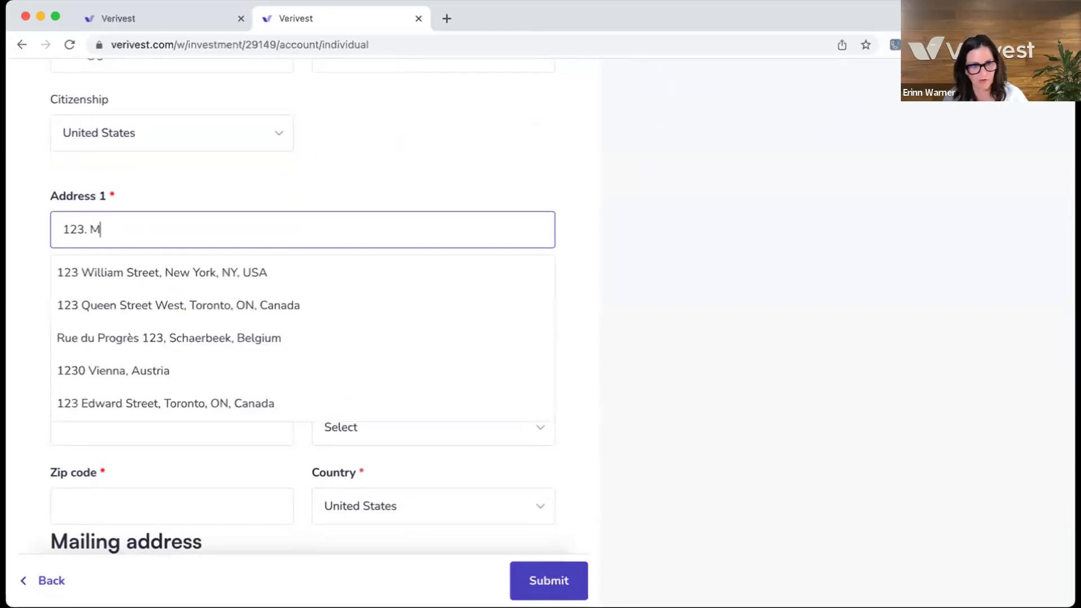
pyautogui.press('BackSpace')
pyautogui.write('Main Sree')
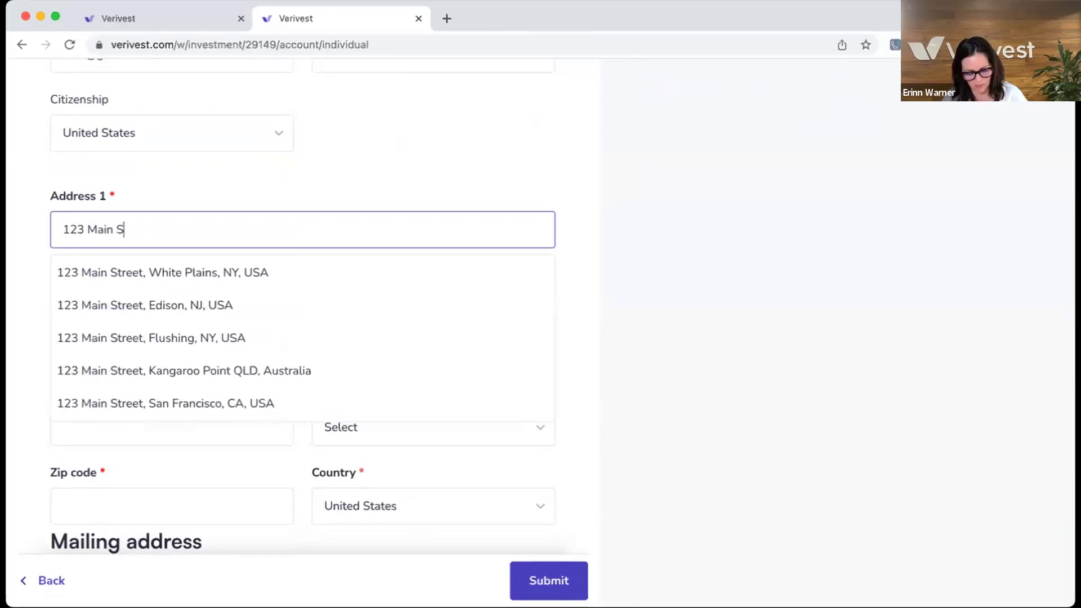
pyautogui.press('BackSpace')
pyautogui.press('BackSpace')
pyautogui.press('BackSpace')
pyautogui.write('t')
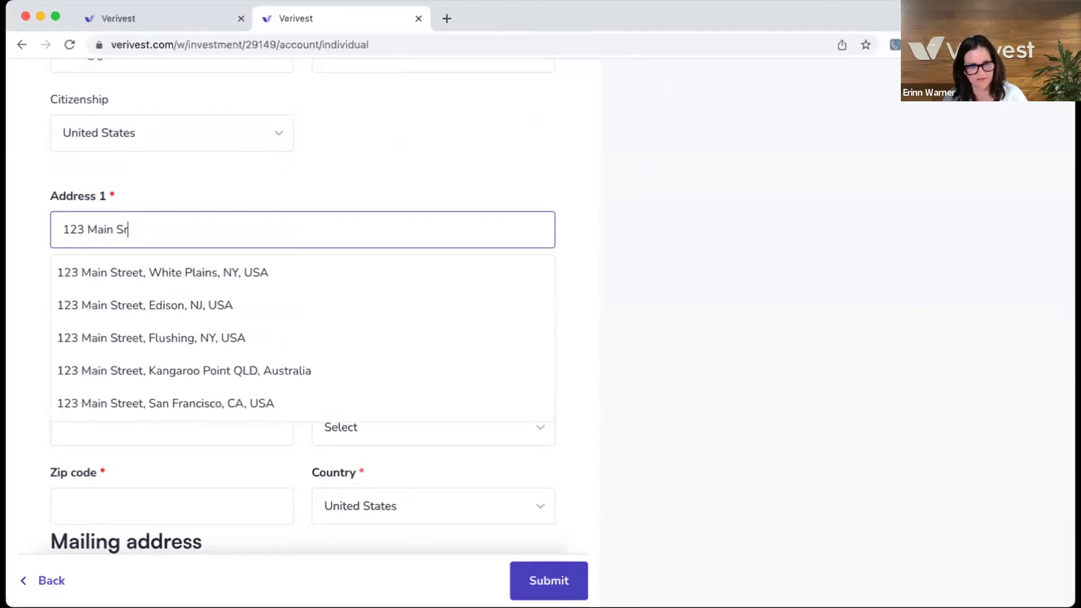
pyautogui.write('reet')
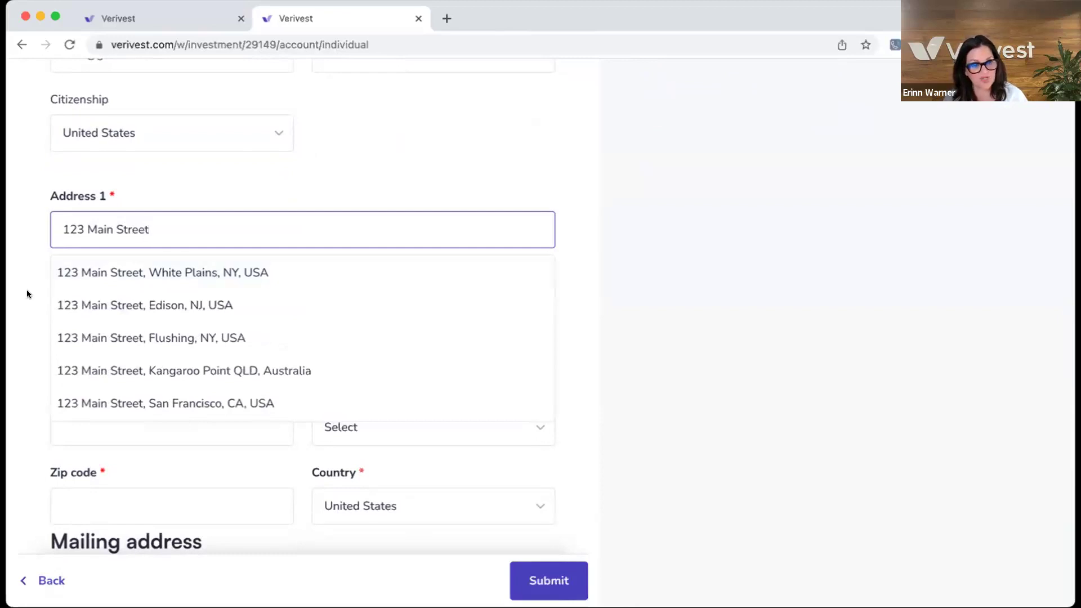
pyautogui.click(78, 273)
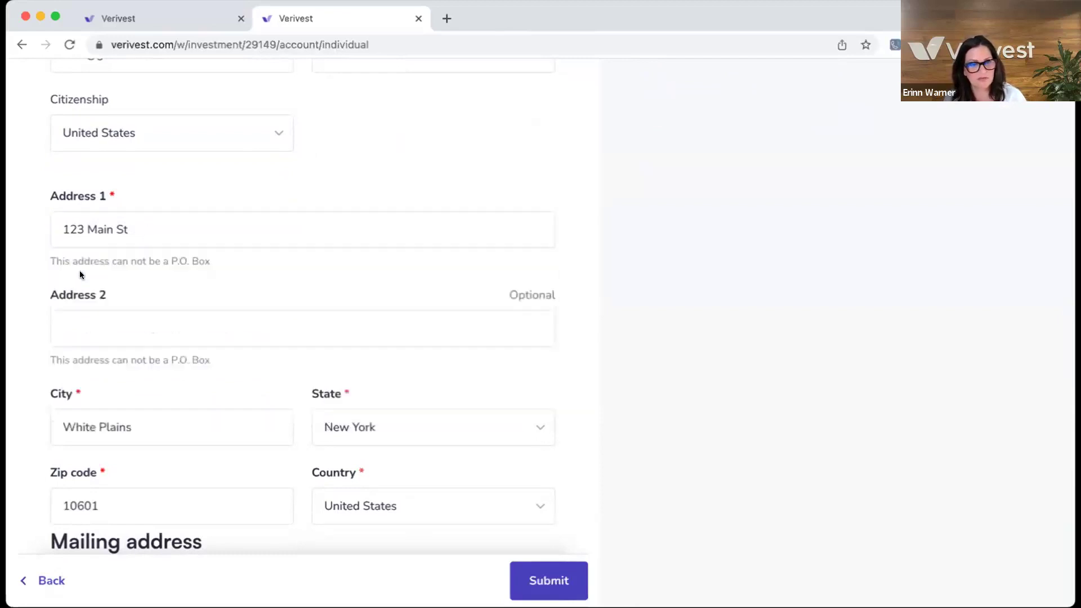
pyautogui.scroll(-3, 114, 338)
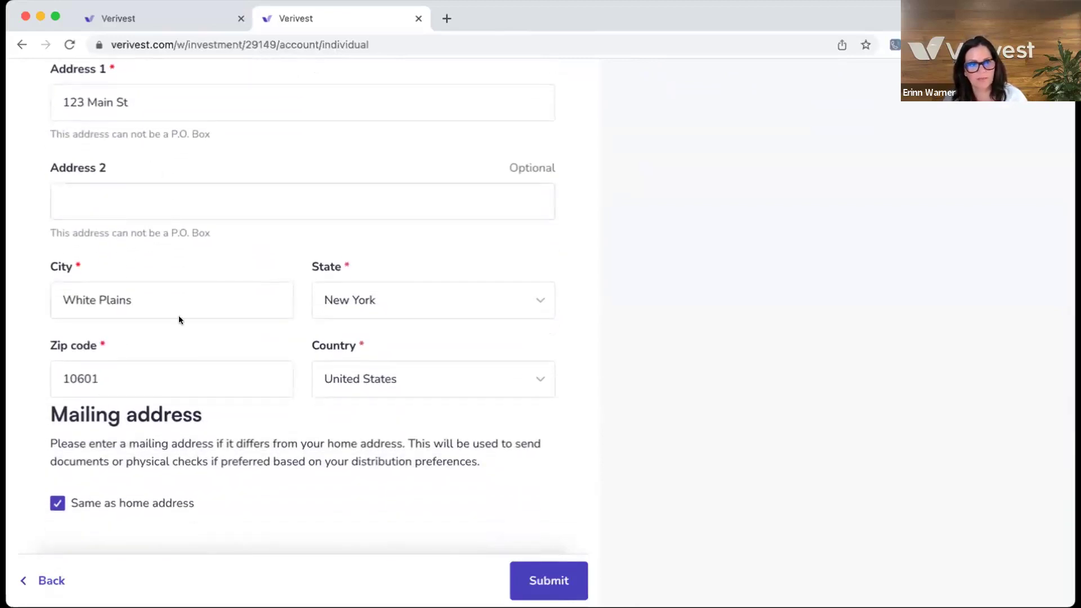
pyautogui.scroll(-3, 298, 373)
pyautogui.scroll(-4, 298, 375)
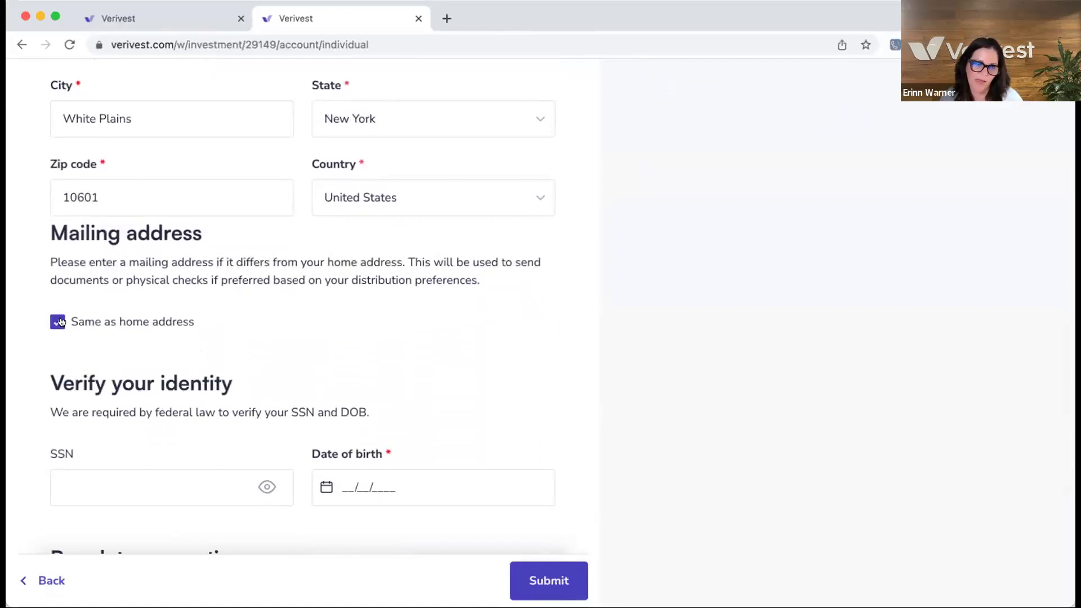
# - Add a separate P.O. box mailing address, autofilled from the first suggestion
pyautogui.click(58, 322)
pyautogui.scroll(-2, 104, 366)
pyautogui.click(82, 327)
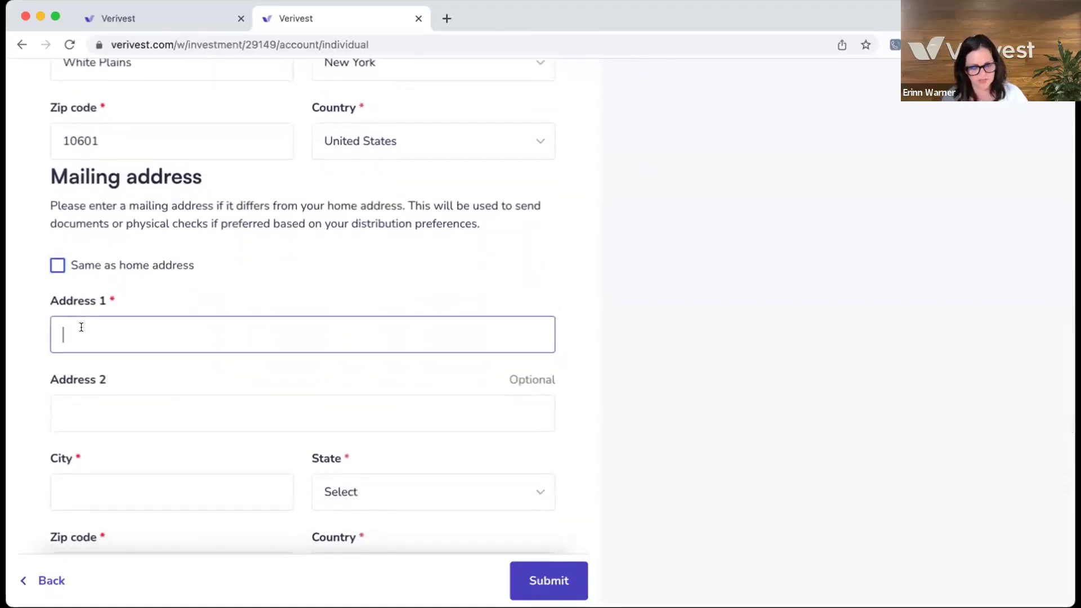
pyautogui.write('Po Bo')
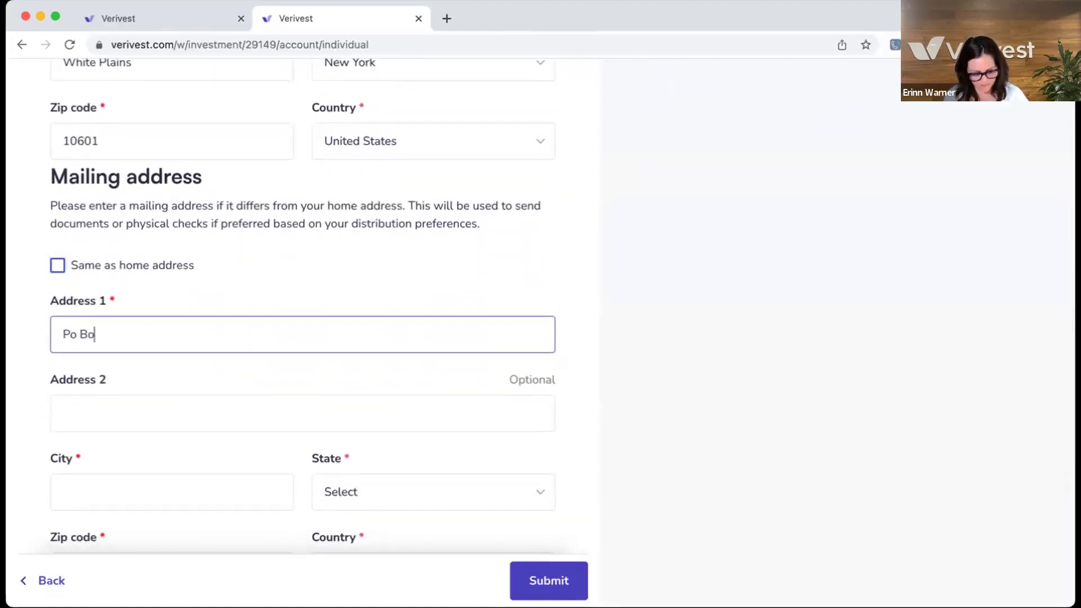
pyautogui.write('x 123')
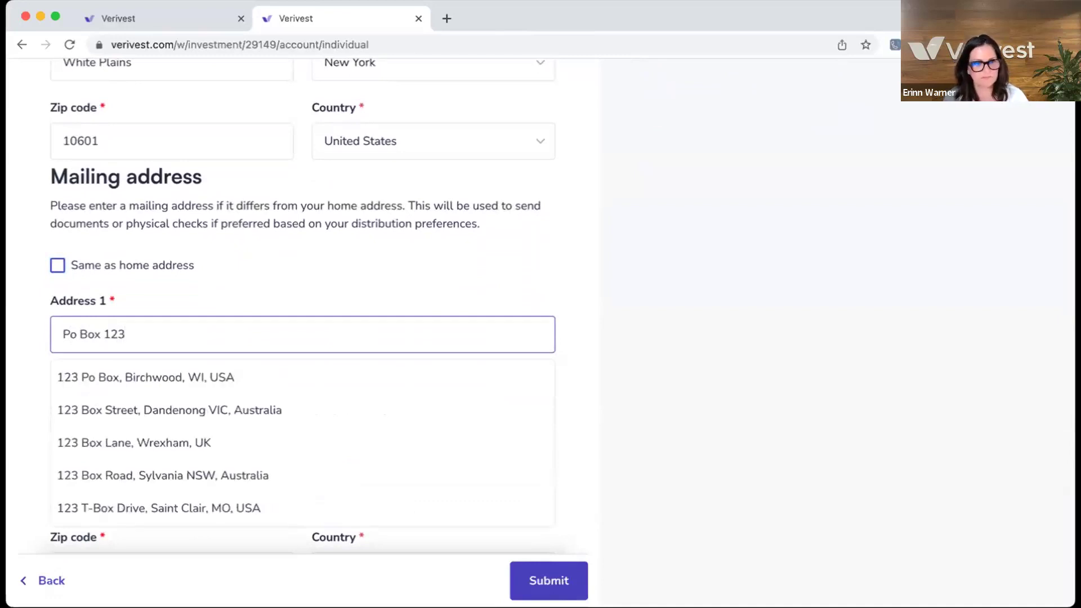
pyautogui.click(157, 376)
pyautogui.scroll(-3, 238, 466)
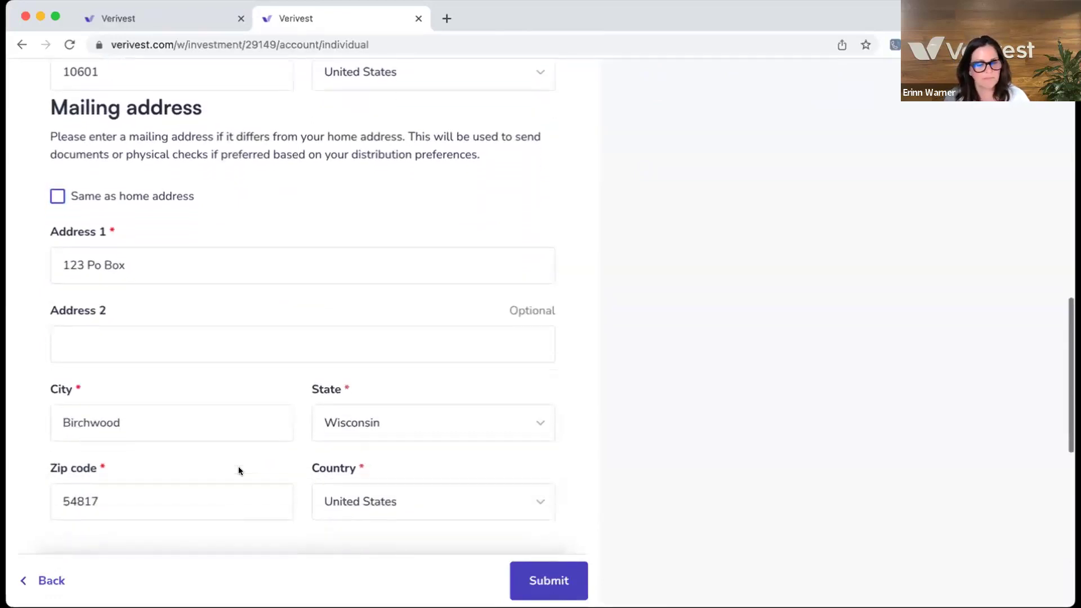
pyautogui.scroll(-4, 238, 471)
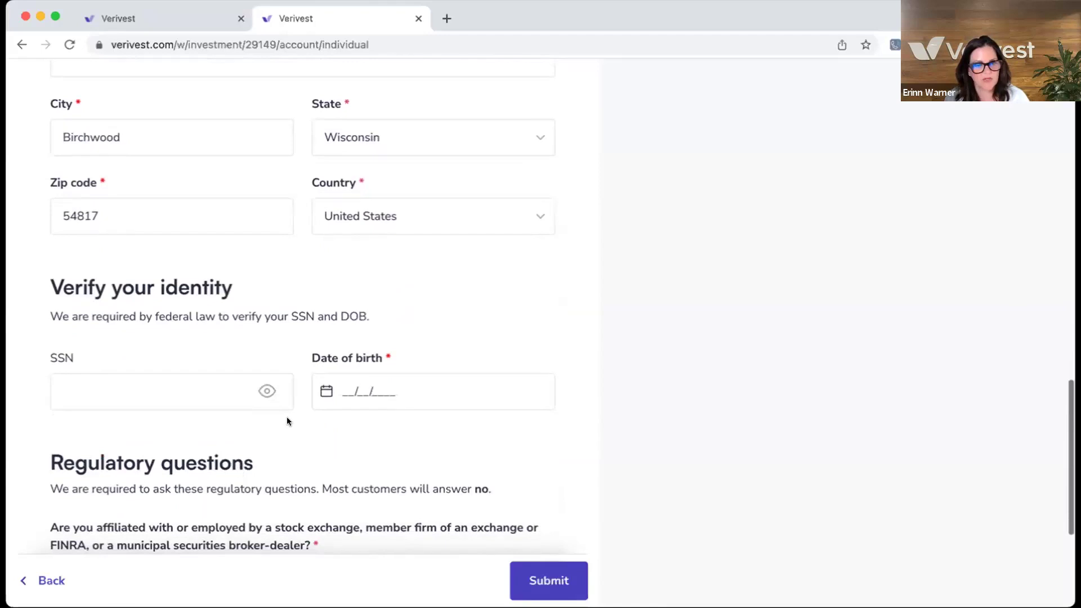
# - Enter the investor's SSN, shown in plain text, and date of birth
pyautogui.scroll(-2, 287, 420)
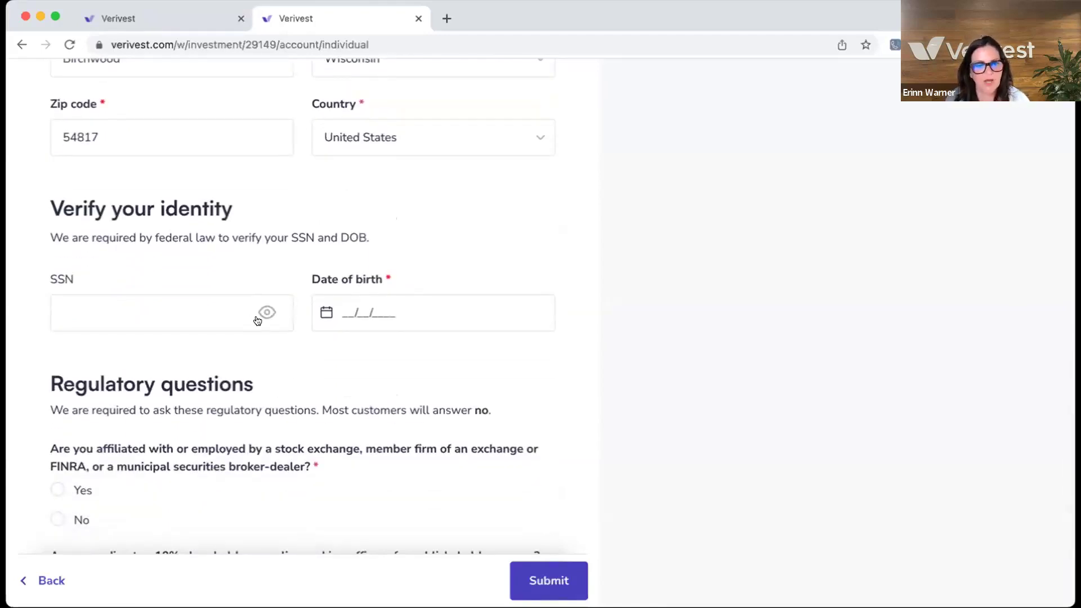
pyautogui.scroll(1, 265, 312)
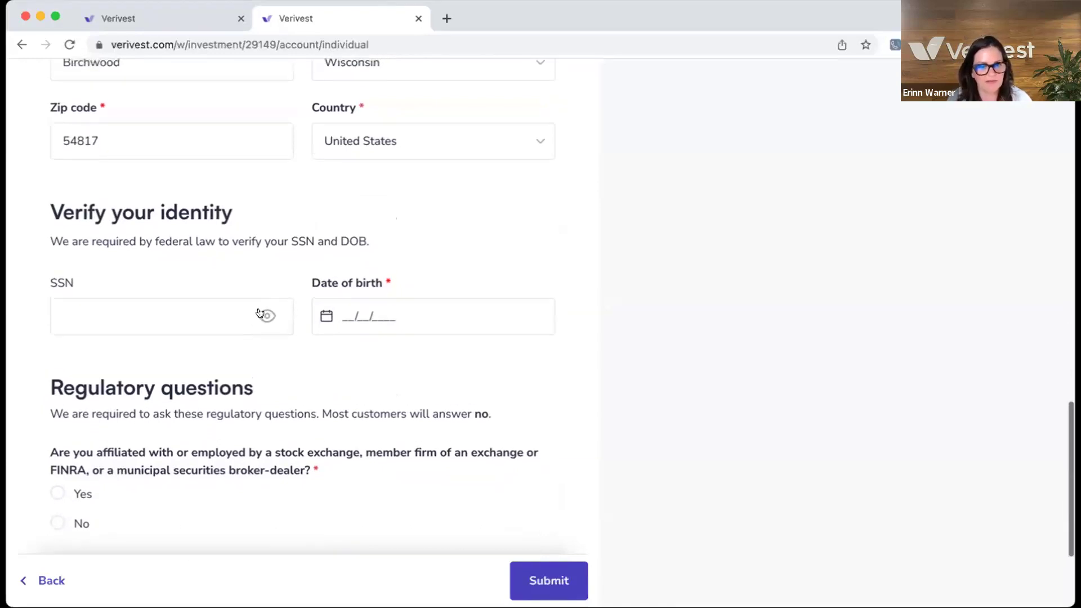
pyautogui.click(265, 325)
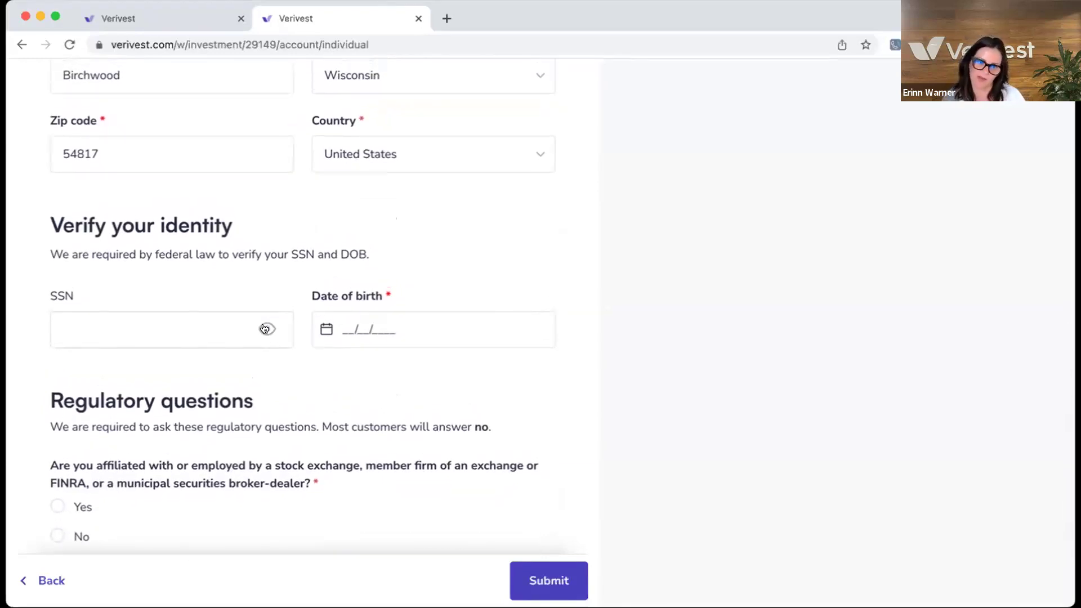
pyautogui.click(156, 325)
pyautogui.write('123-45-6789')
pyautogui.click(353, 329)
pyautogui.write('01/01/1985')
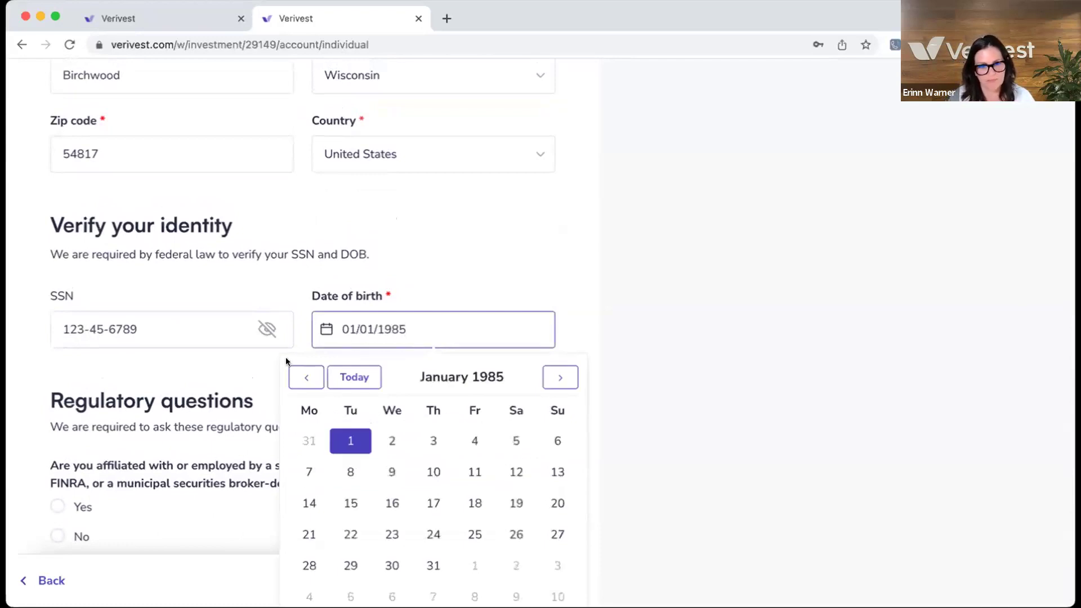
pyautogui.click(248, 373)
# - Answer No to the broker-dealer and public company officer questions, then submit
pyautogui.scroll(-3, 248, 375)
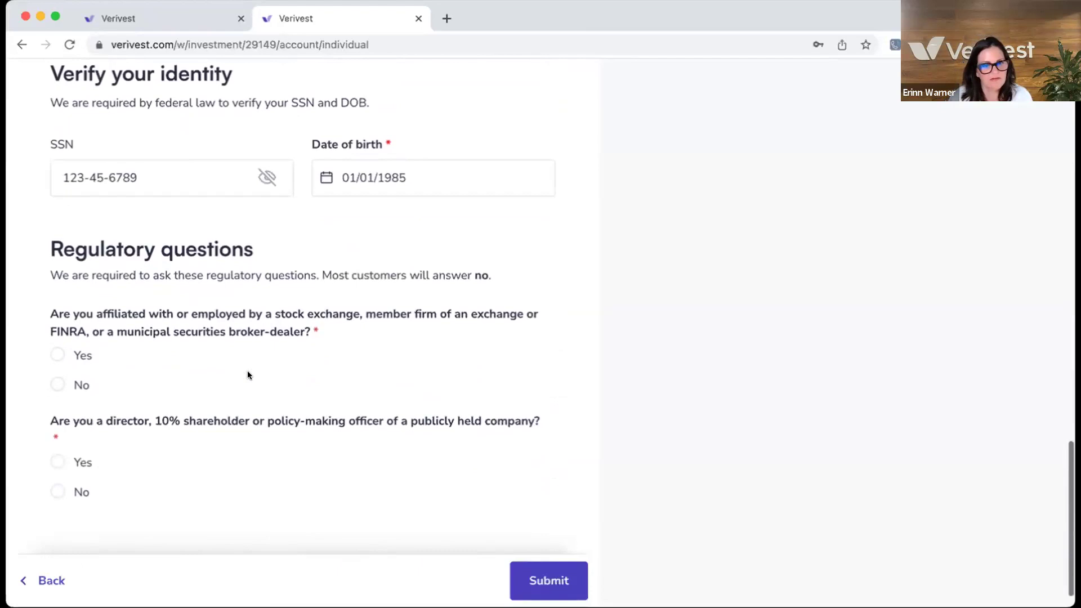
pyautogui.scroll(-1, 249, 375)
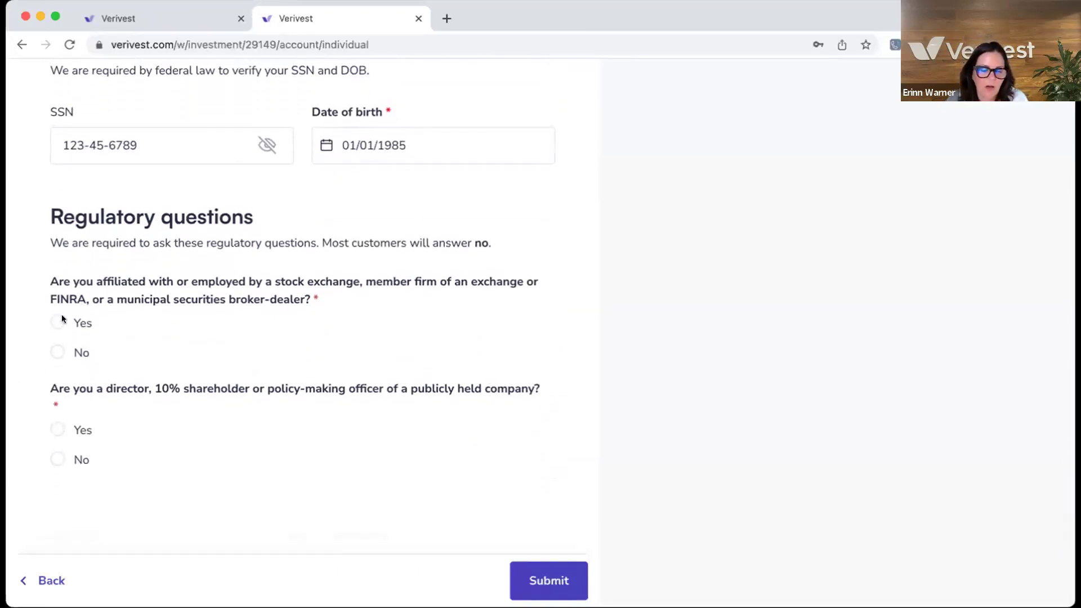
pyautogui.click(57, 350)
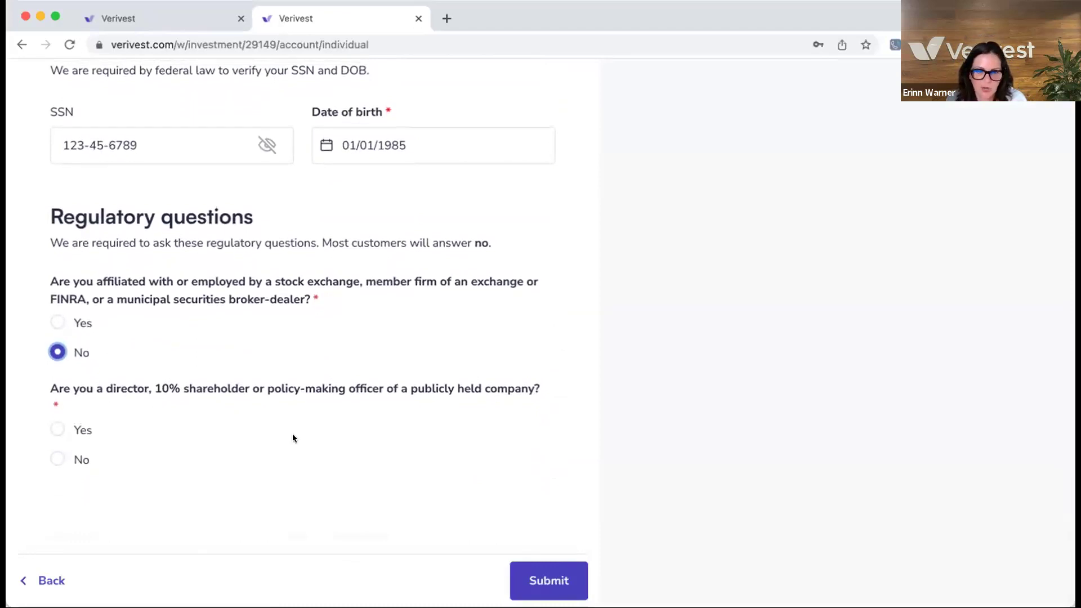
pyautogui.click(56, 459)
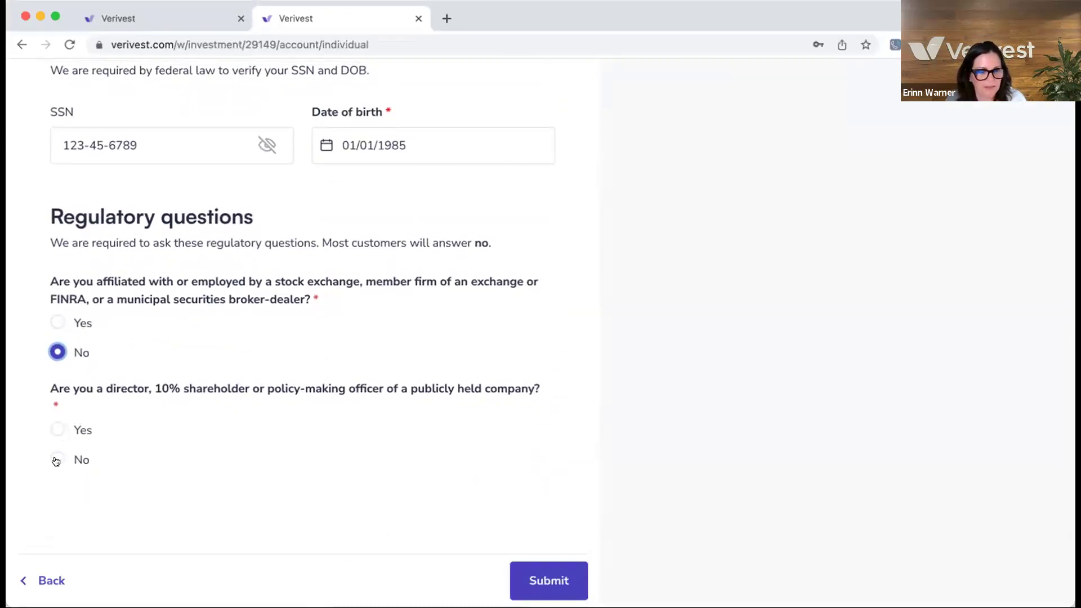
pyautogui.click(555, 583)
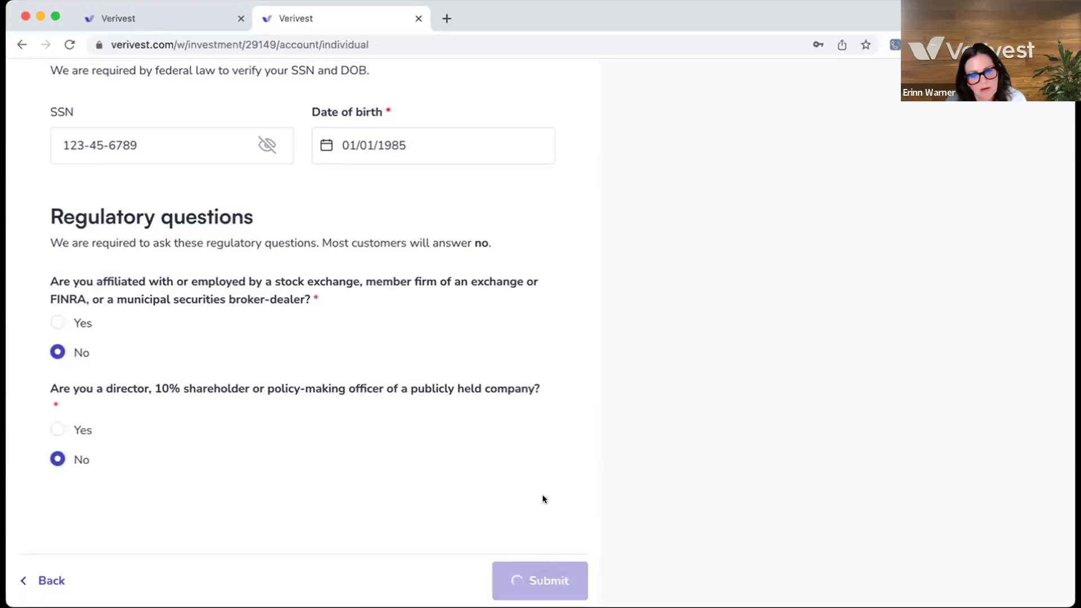
# - Scroll back to the top of the Investment progress page
pyautogui.scroll(3, 538, 447)
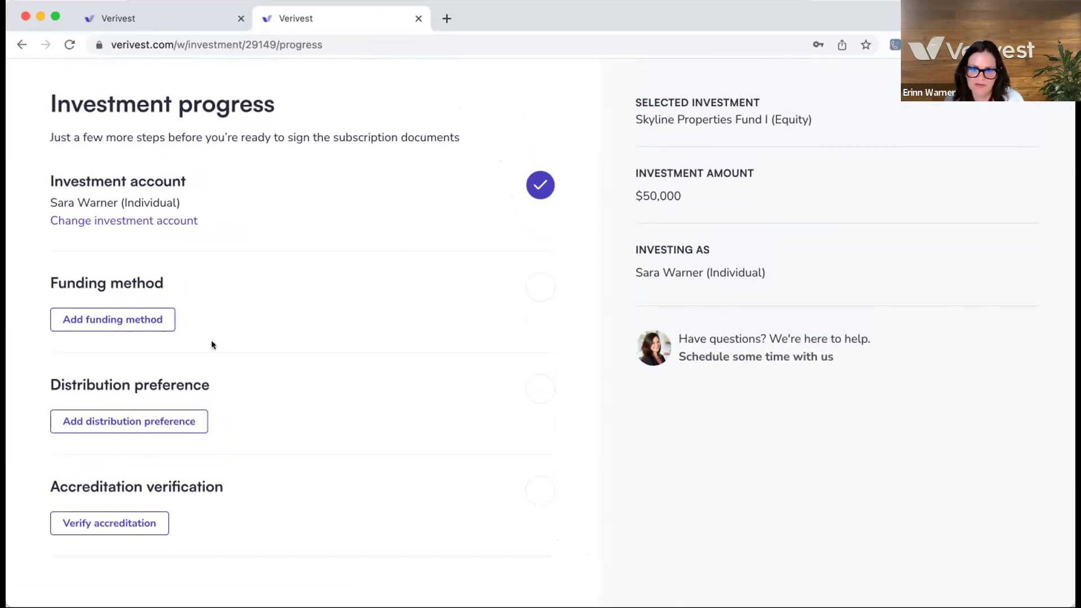
# - Add Wire as the funding method and confirm it
pyautogui.click(135, 318)
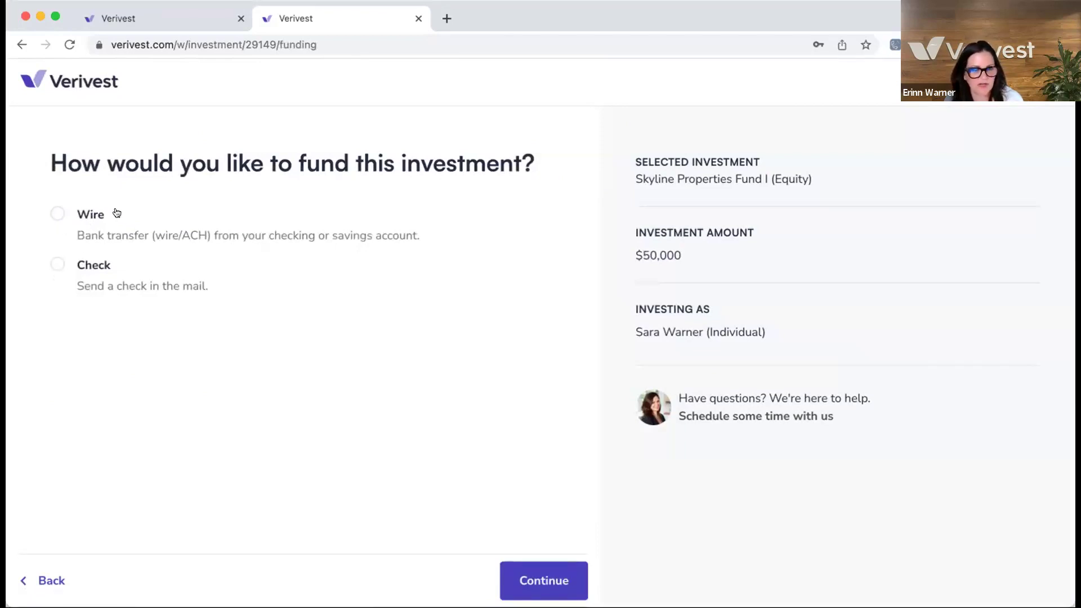
pyautogui.click(57, 214)
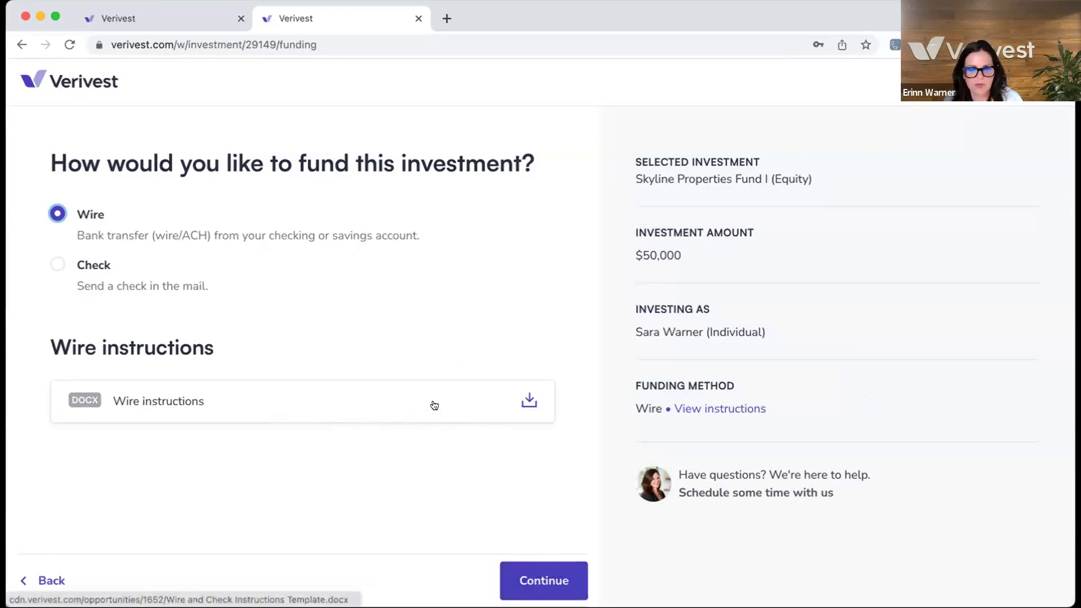
pyautogui.click(529, 585)
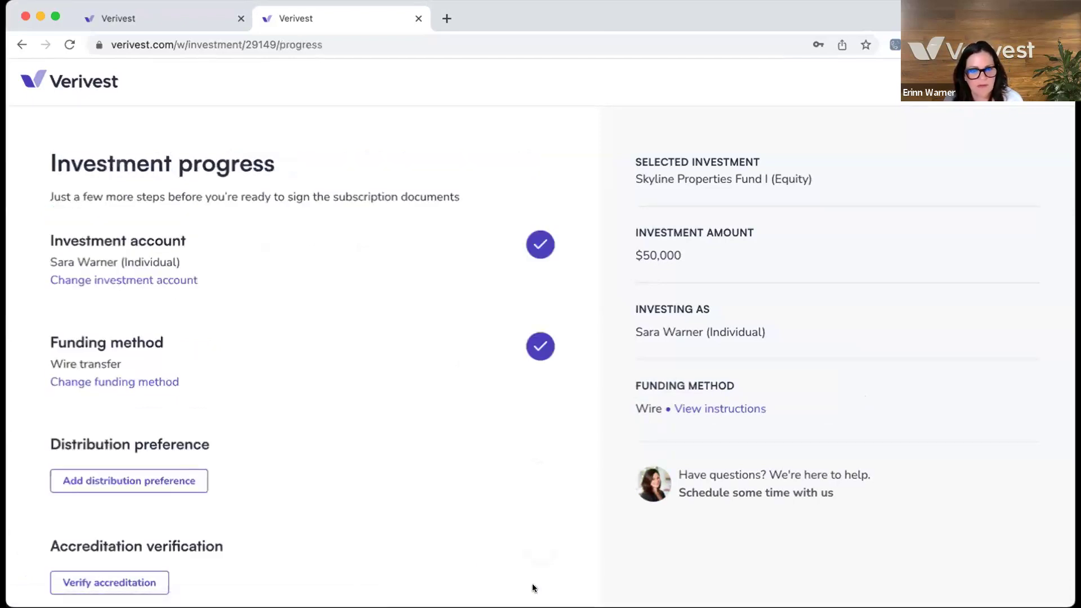
# - Set the distribution preference to receive payments by bank transfer
pyautogui.scroll(-3, 329, 494)
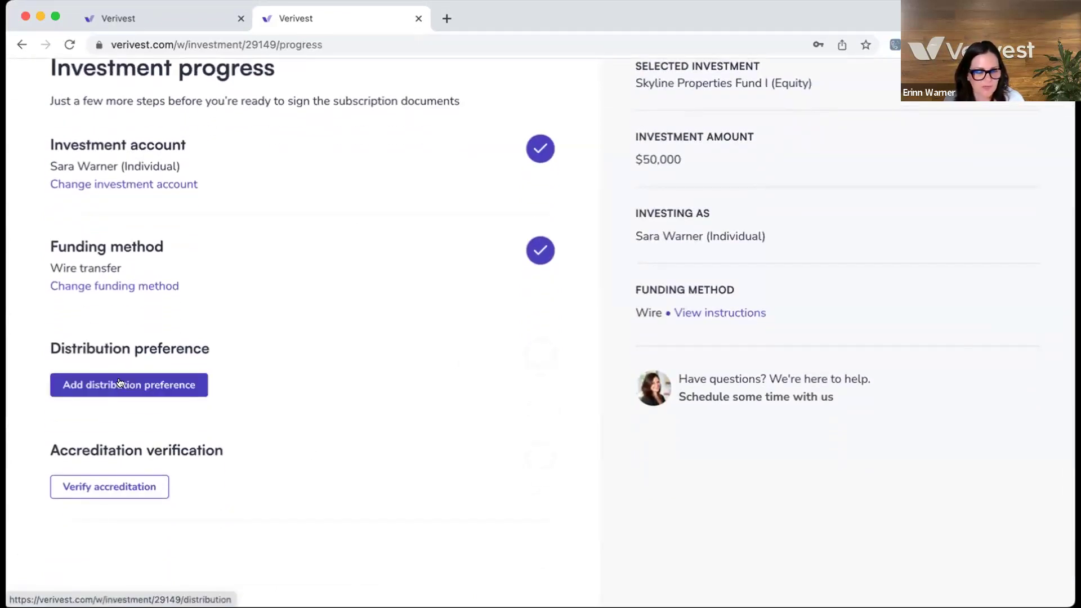
pyautogui.click(119, 383)
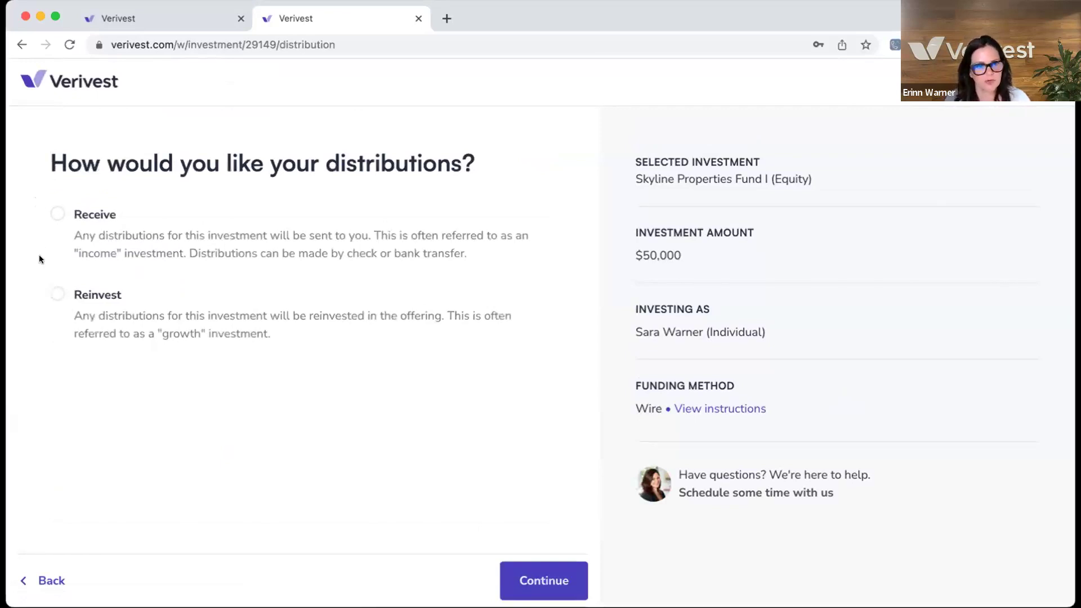
pyautogui.click(52, 214)
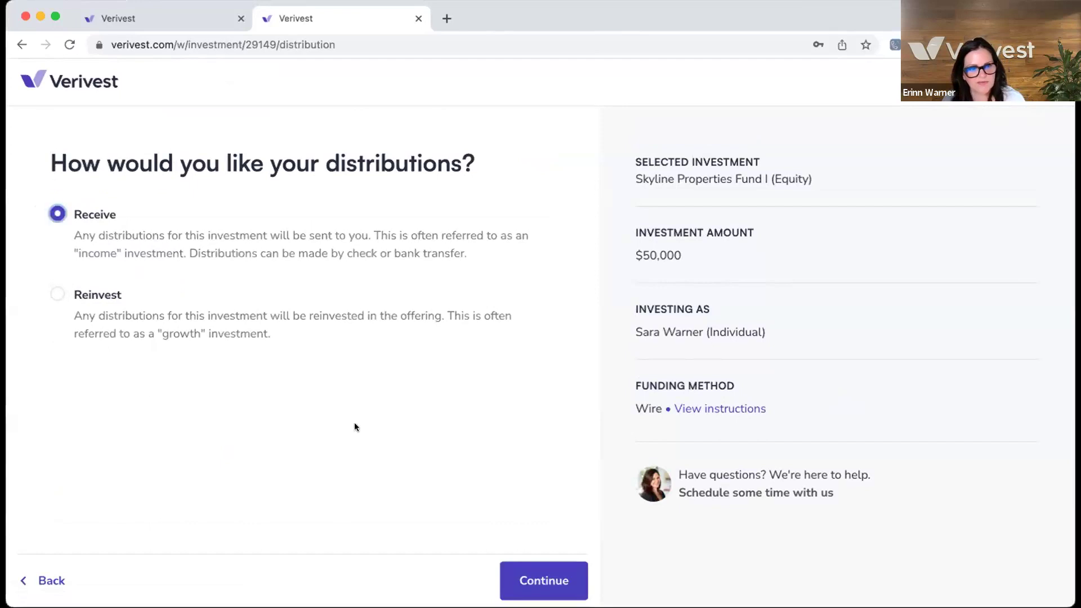
pyautogui.click(541, 575)
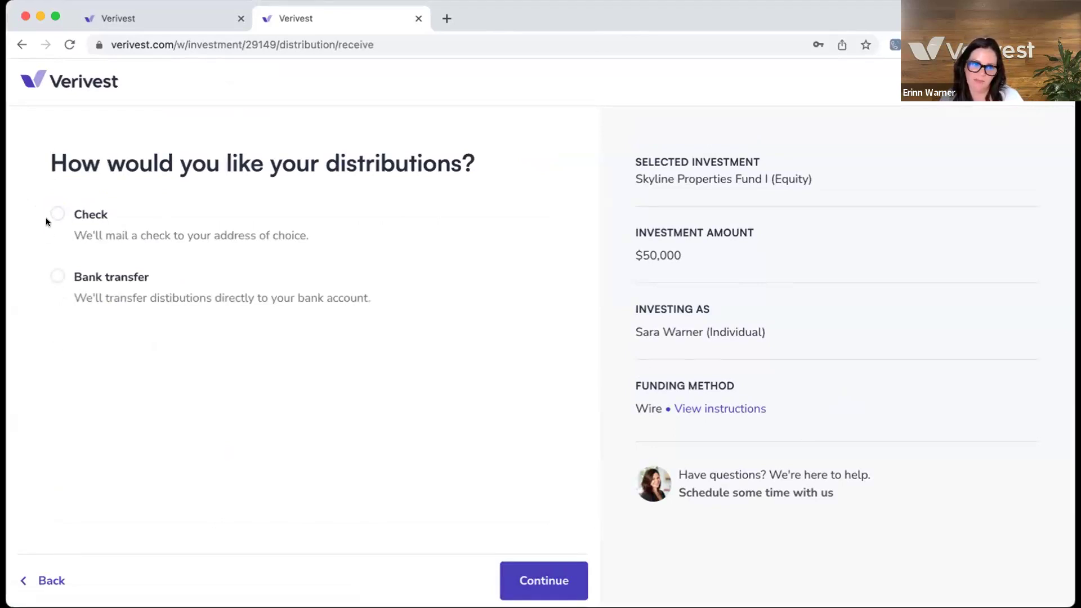
pyautogui.click(56, 277)
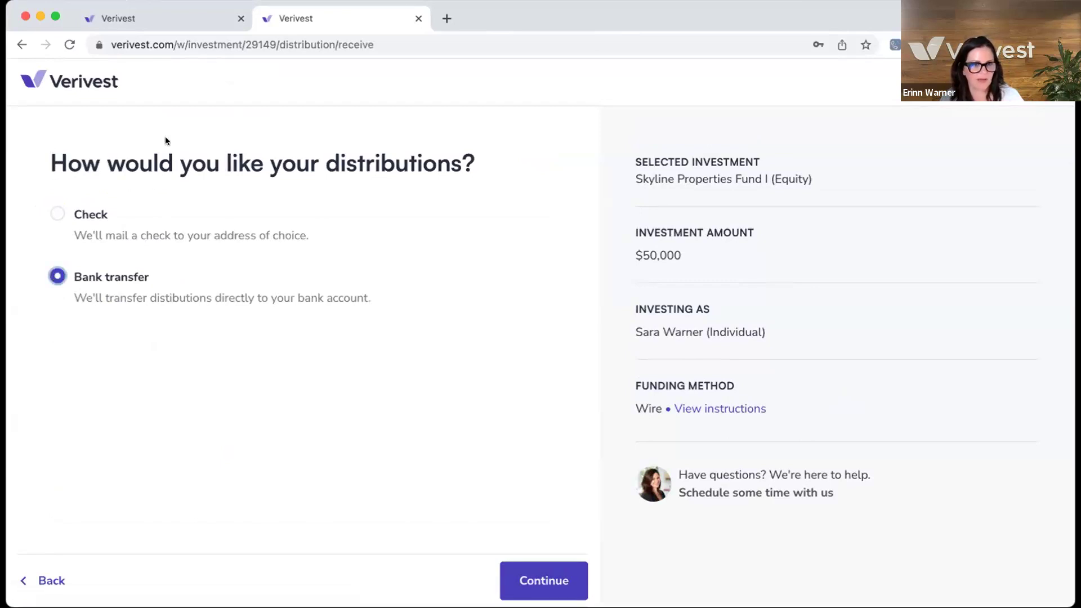
pyautogui.click(544, 581)
pyautogui.scroll(-2, 187, 276)
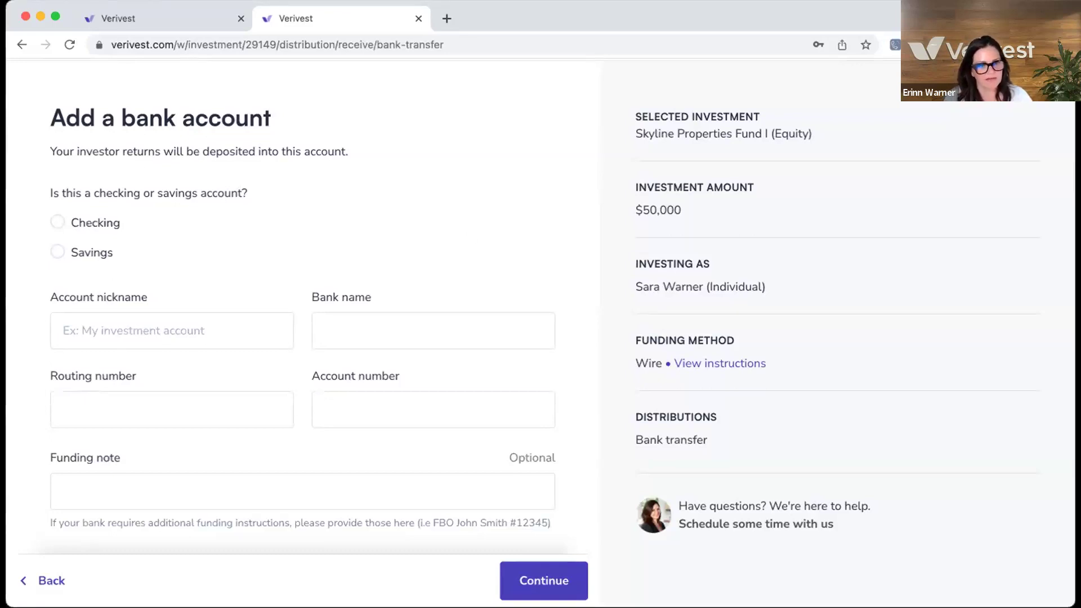
# - Mark the account as checking and enter its nickname, the bank name US Bank, and the routing number
pyautogui.click(57, 221)
pyautogui.click(79, 329)
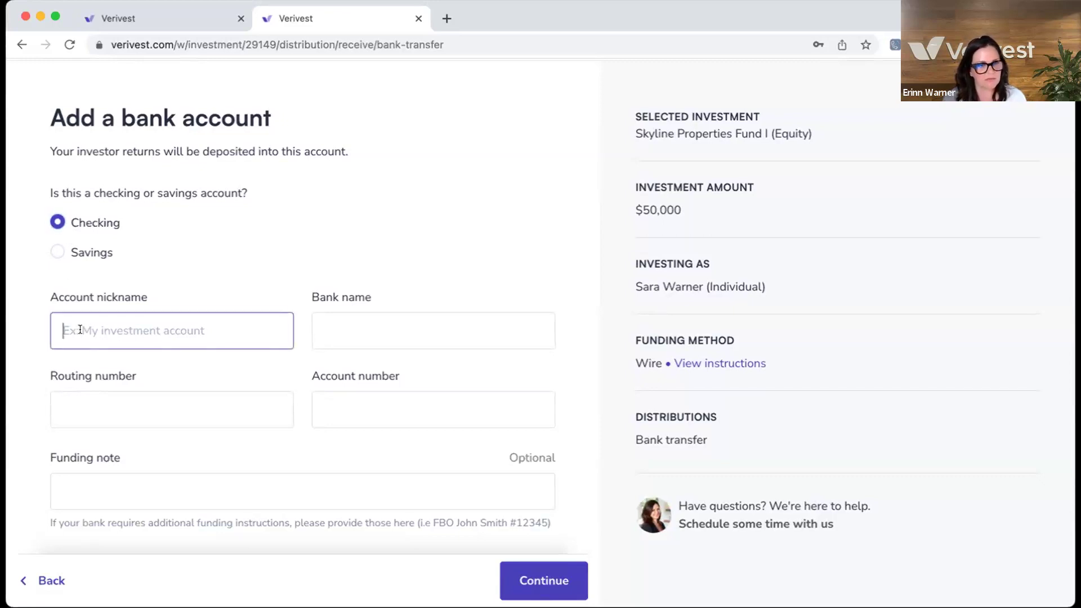
pyautogui.write('War')
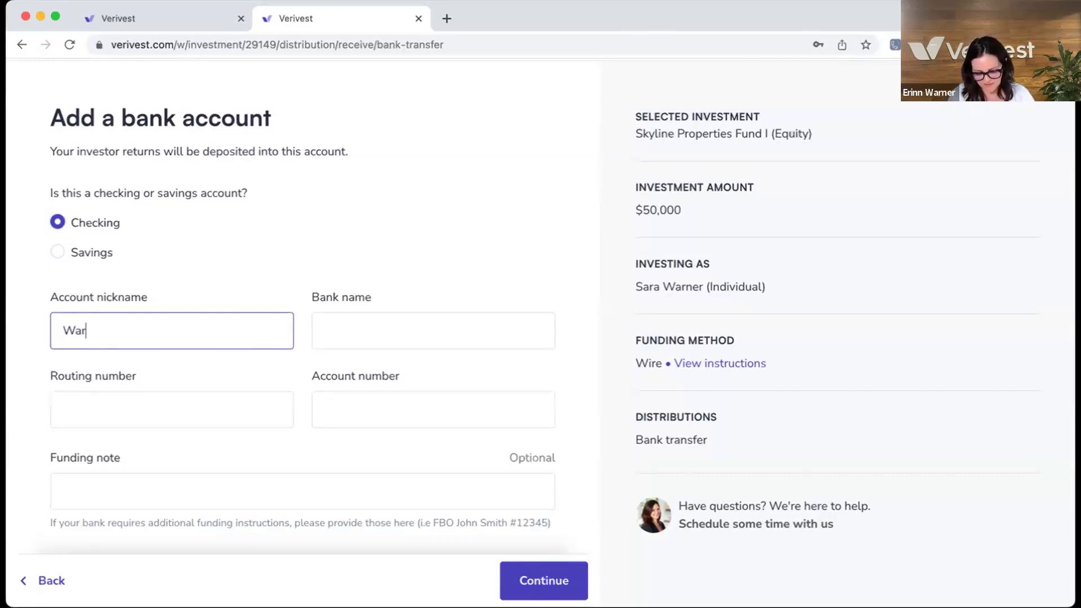
pyautogui.write('ner Checking')
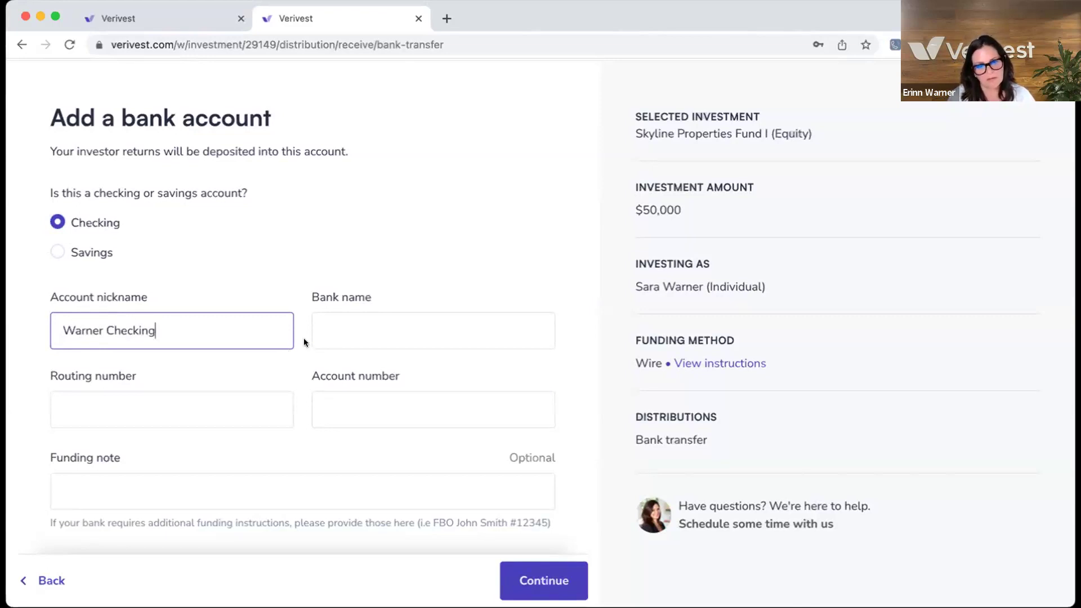
pyautogui.click(332, 330)
pyautogui.write('US Bank')
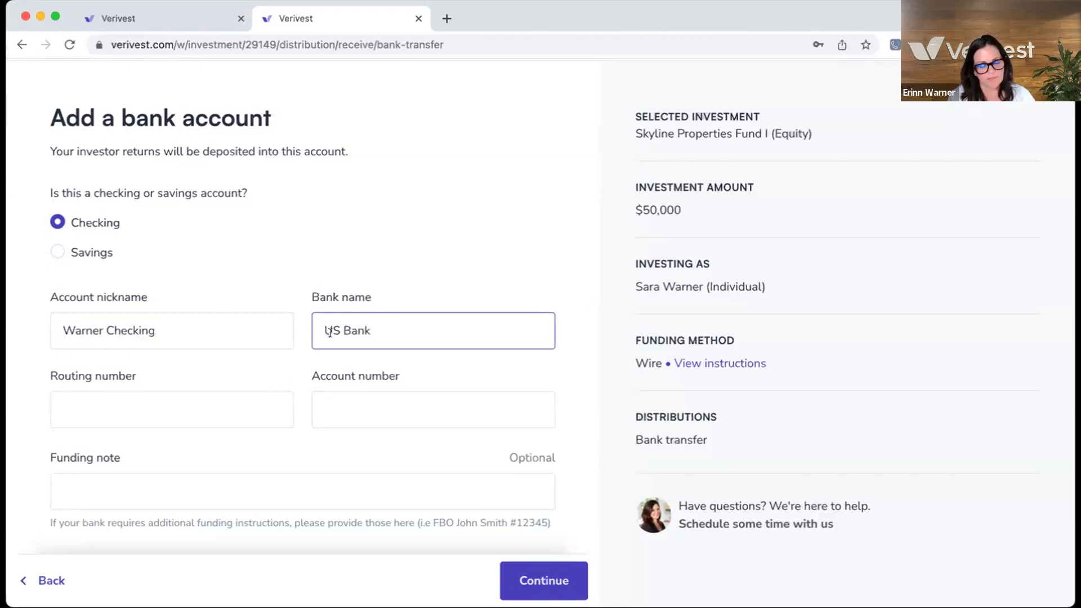
pyautogui.click(177, 404)
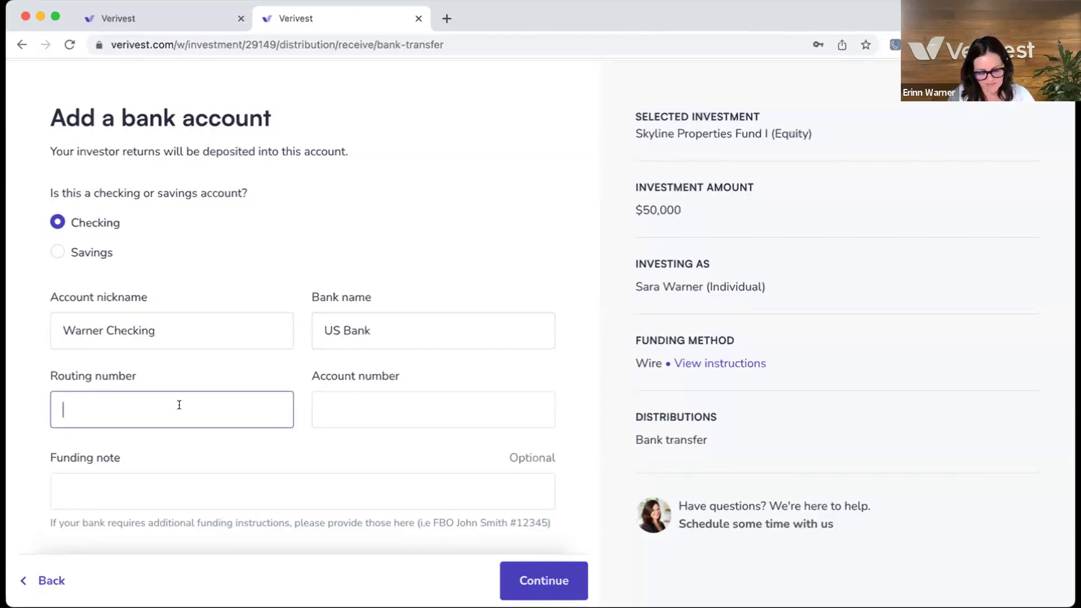
pyautogui.write('567')
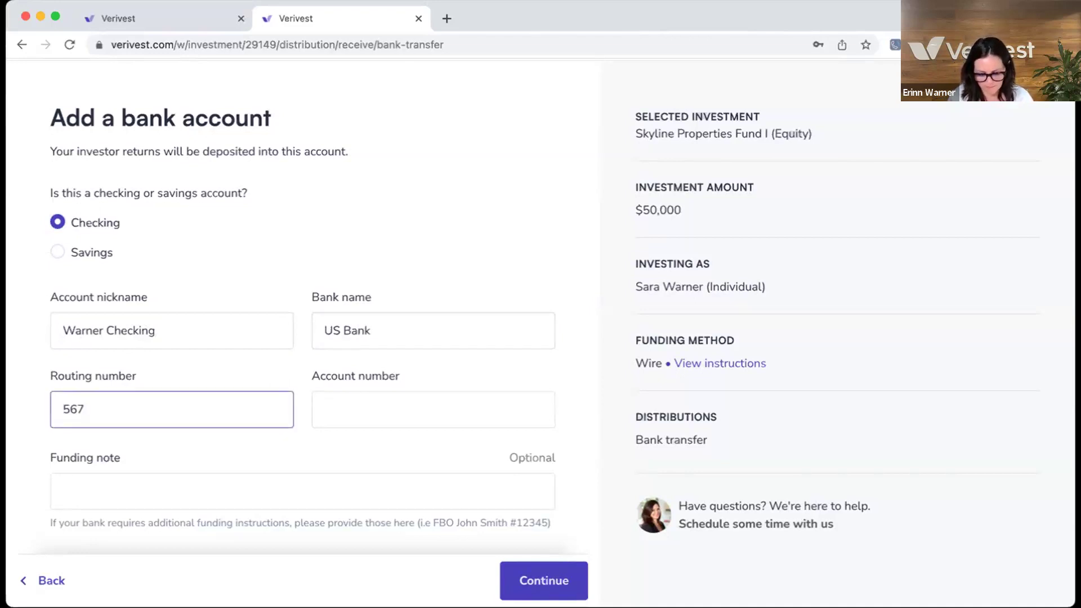
pyautogui.write('89-0123')
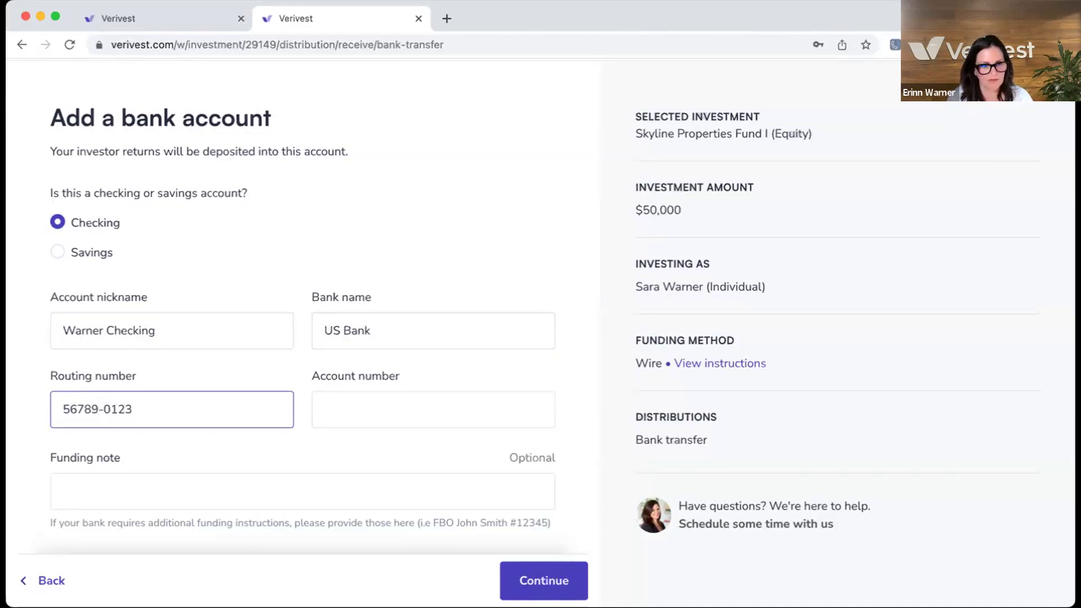
# - Enter the bank account number and submit the bank details
pyautogui.scroll(-1, 85, 394)
pyautogui.click(80, 403)
pyautogui.click(335, 401)
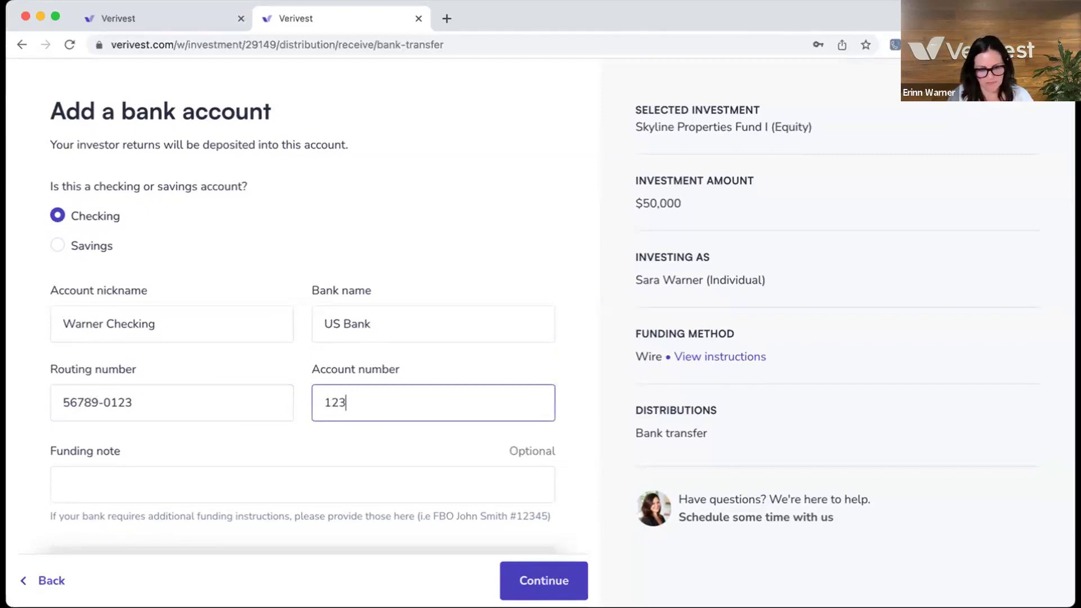
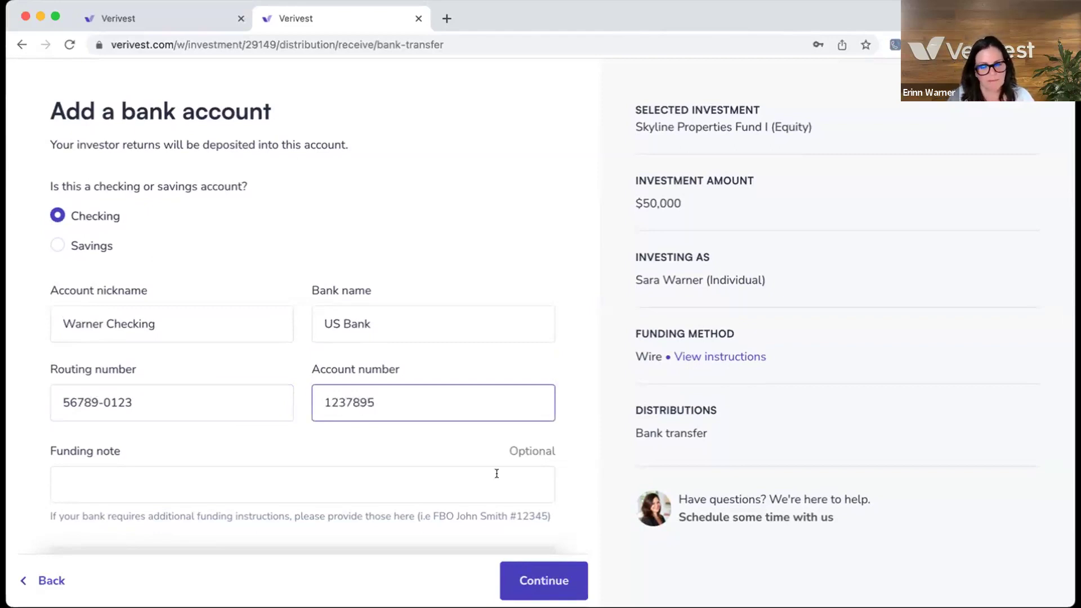
pyautogui.scroll(-2, 530, 352)
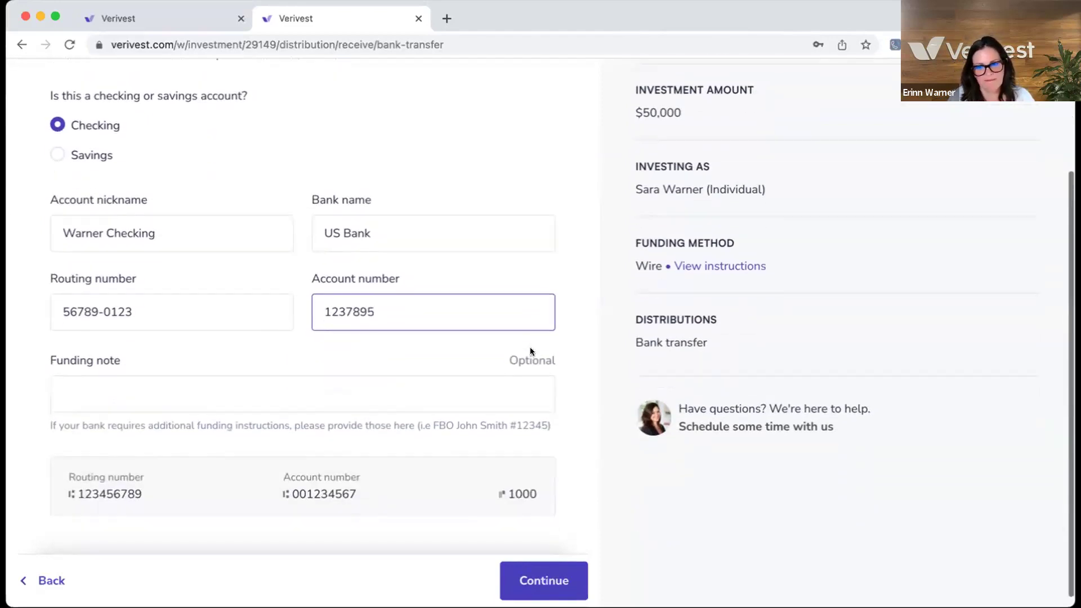
pyautogui.click(544, 577)
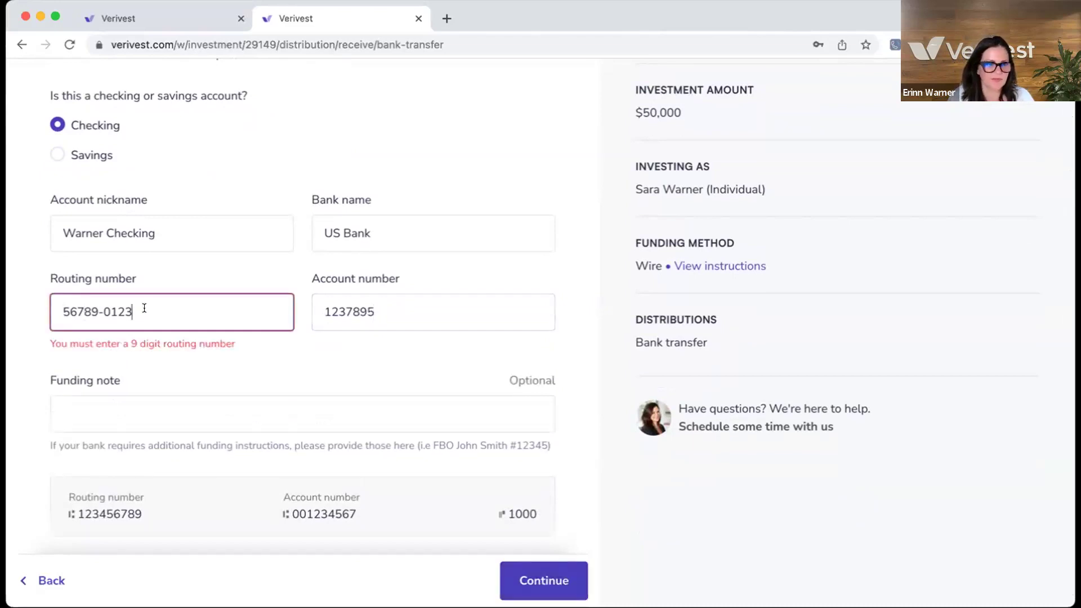
# - Re-enter the routing number as nine digits without the dash and resubmit
pyautogui.moveTo(143, 307); pyautogui.dragTo(50, 306)
pyautogui.press('BackSpace')
pyautogui.write('5')
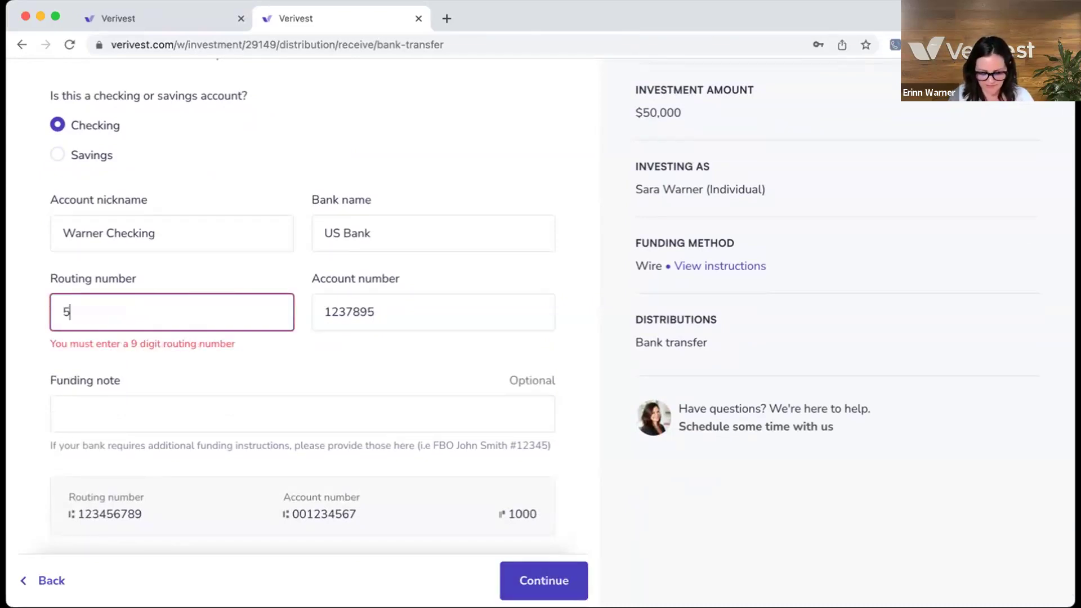
pyautogui.write('67890123')
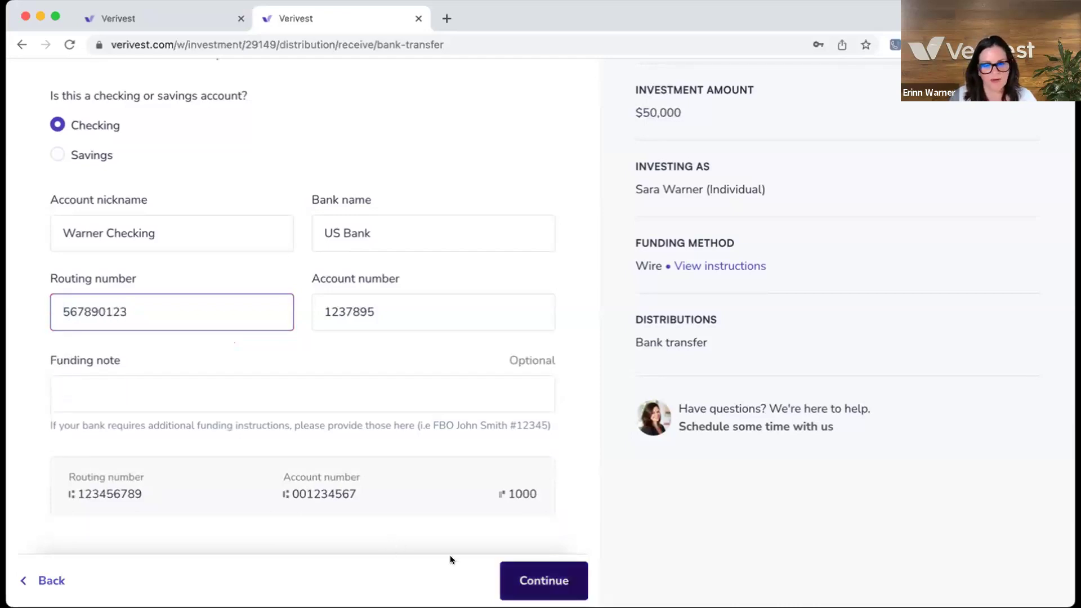
pyautogui.click(560, 582)
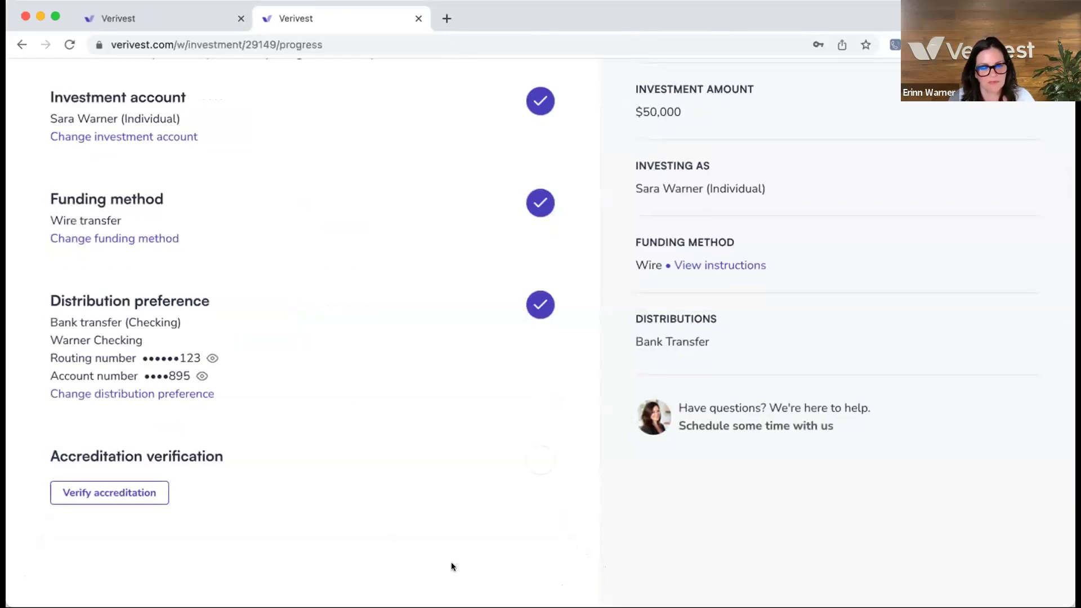
# - Start accreditation verification and answer 'Yes, I certify' to being an accredited investor
pyautogui.scroll(-1, 345, 170)
pyautogui.scroll(-2, 338, 180)
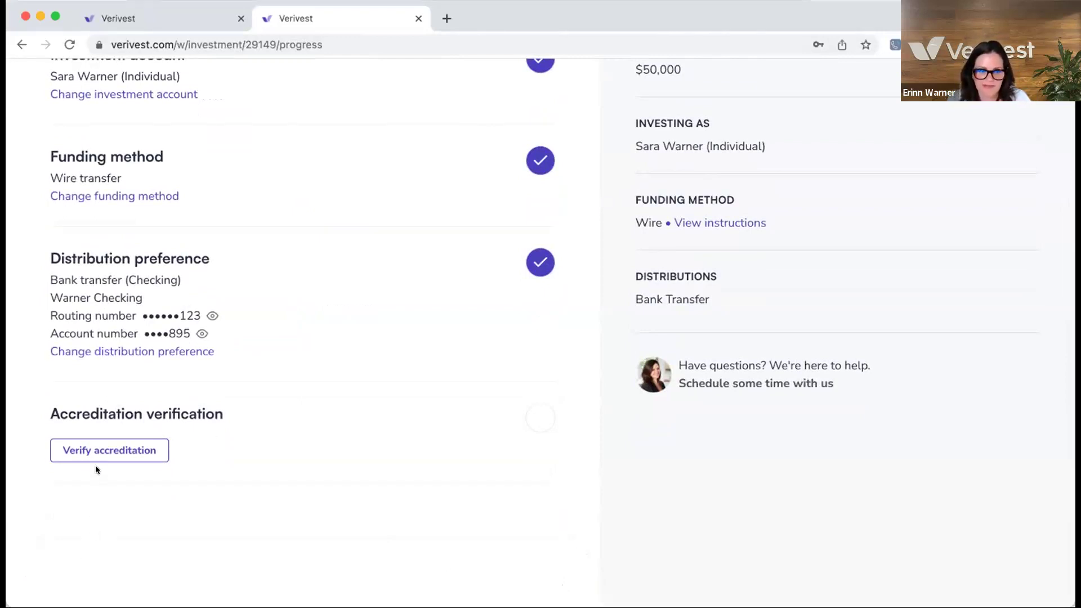
pyautogui.click(98, 450)
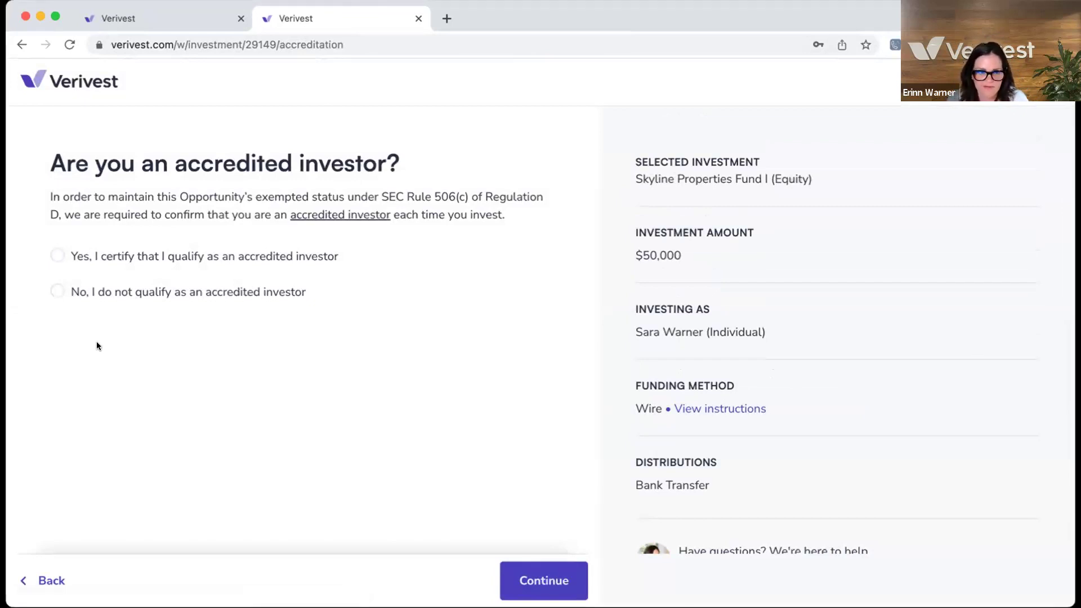
pyautogui.click(56, 256)
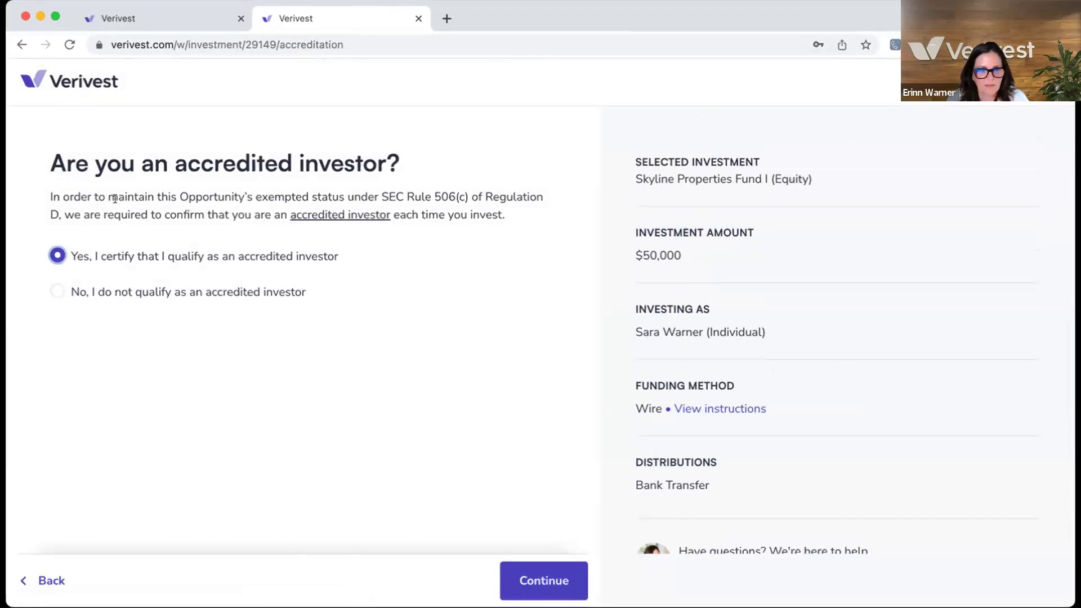
pyautogui.click(524, 577)
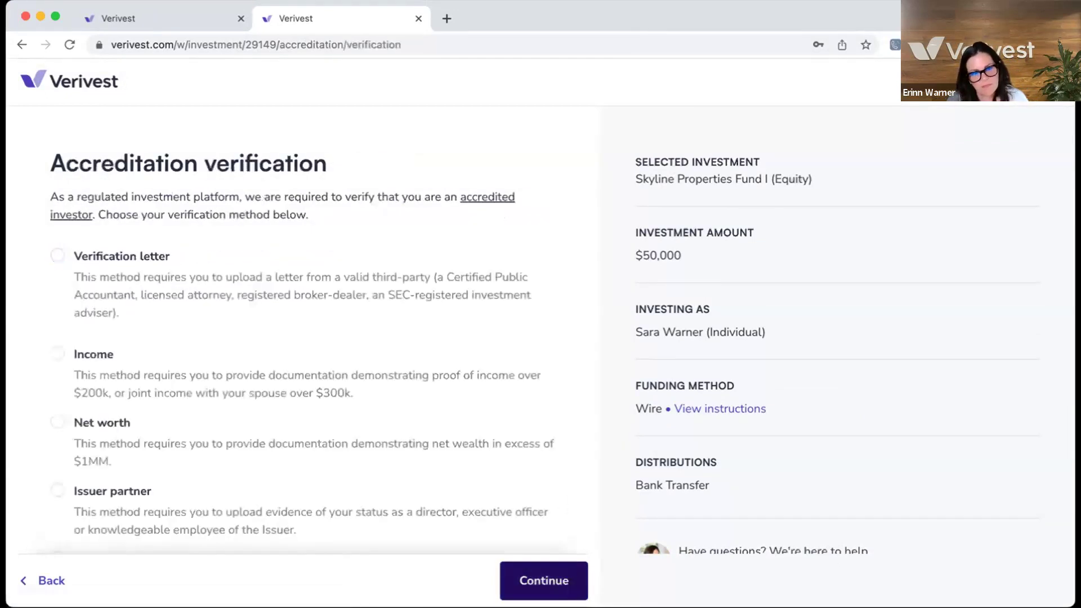
# - Select Verification letter as the accreditation proof method and continue
pyautogui.scroll(-3, 515, 518)
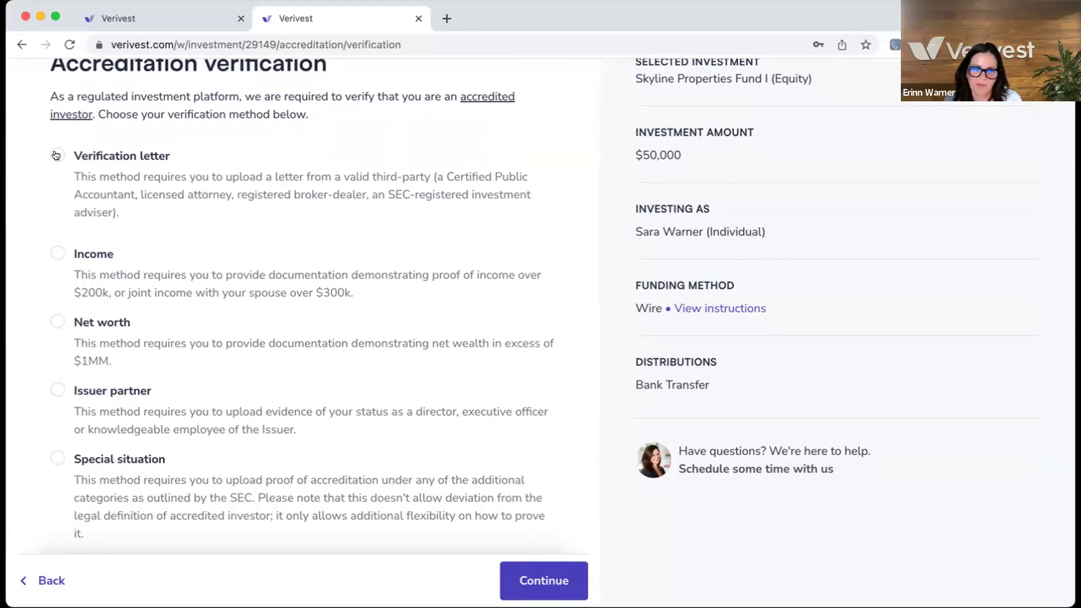
pyautogui.scroll(-1, 57, 157)
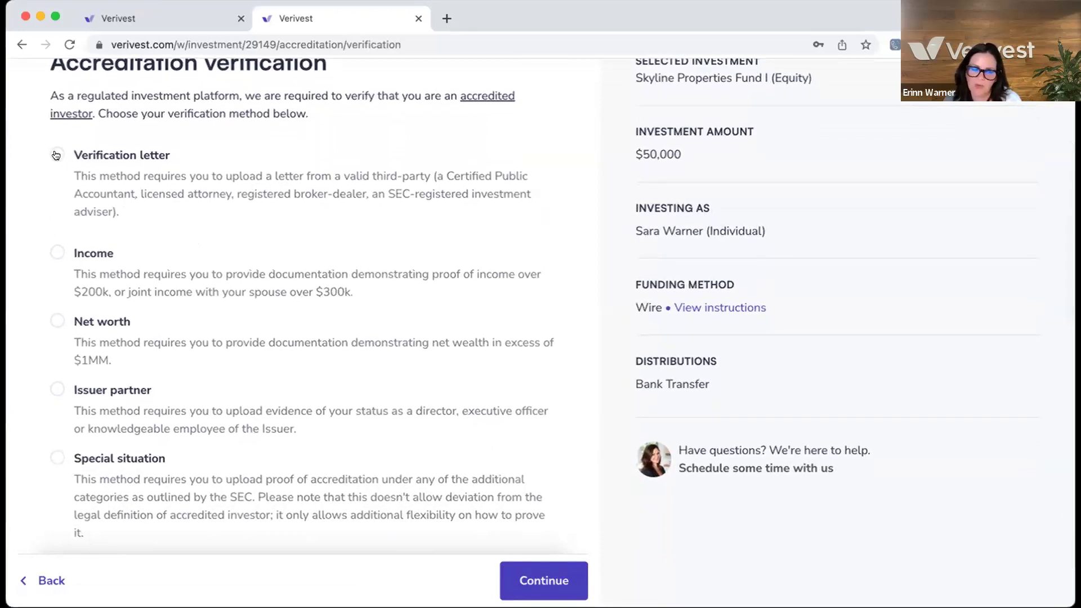
pyautogui.click(55, 154)
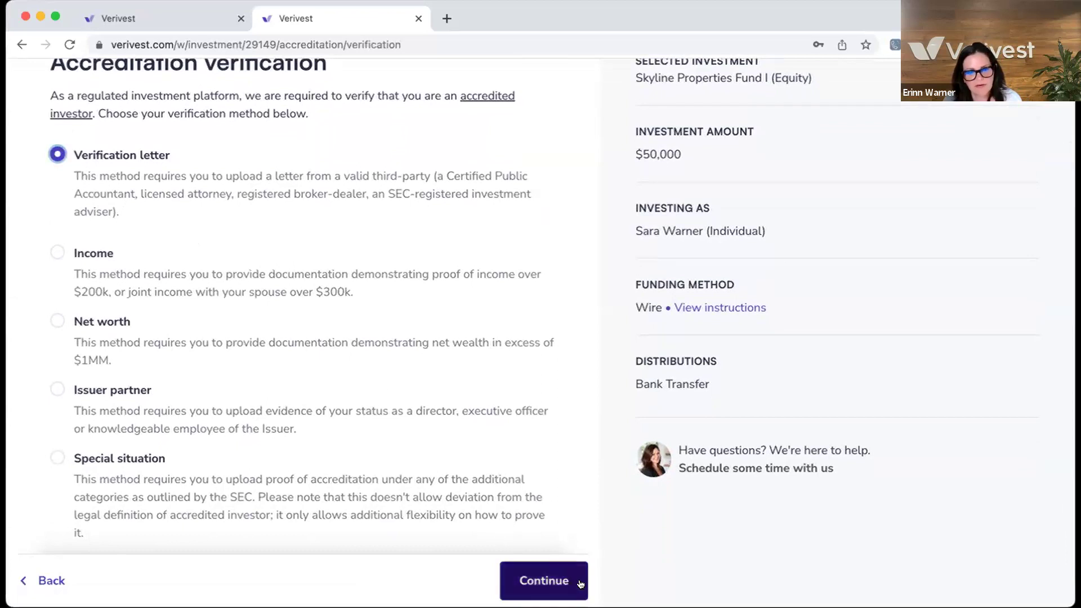
pyautogui.scroll(-1, 562, 584)
pyautogui.click(562, 585)
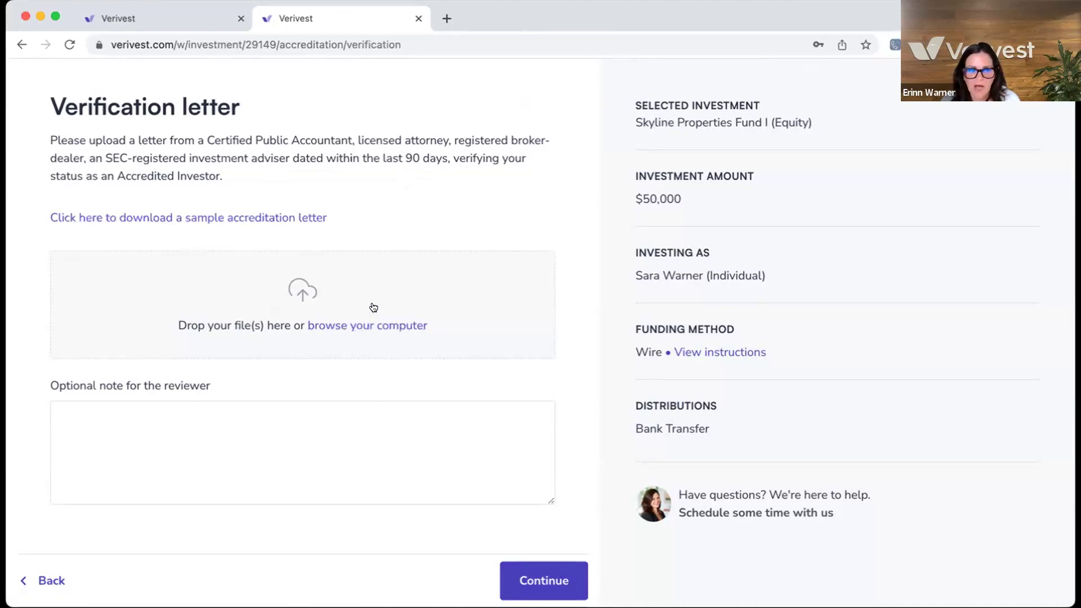
# - Open the sample accreditation letter template PDF in a new tab
pyautogui.click(203, 217)
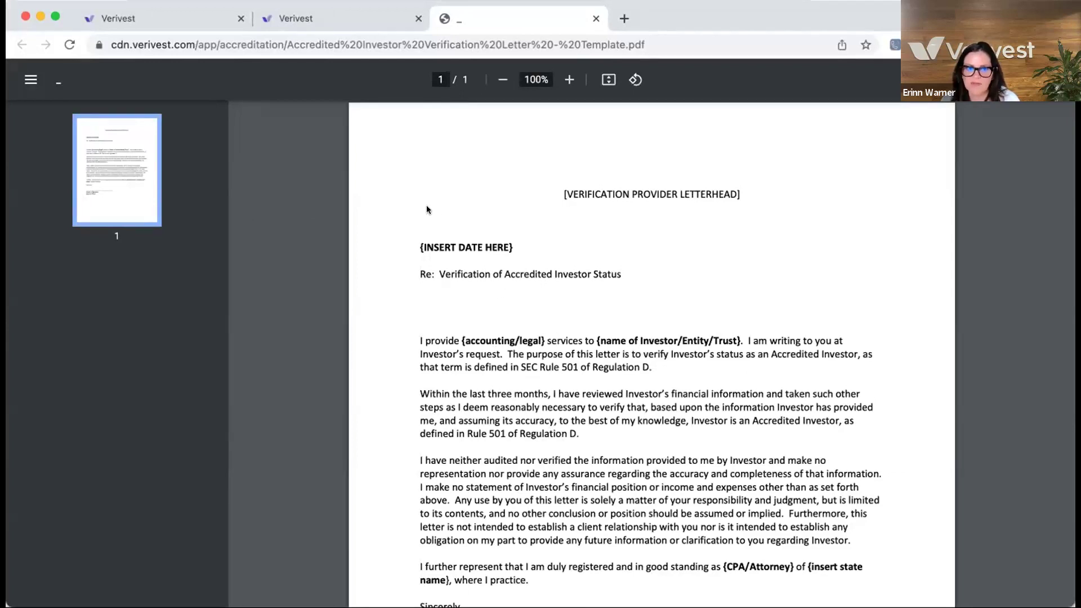
# - Scroll through the sample letter PDF and return to the Verivest verification letter tab
pyautogui.scroll(-2, 501, 295)
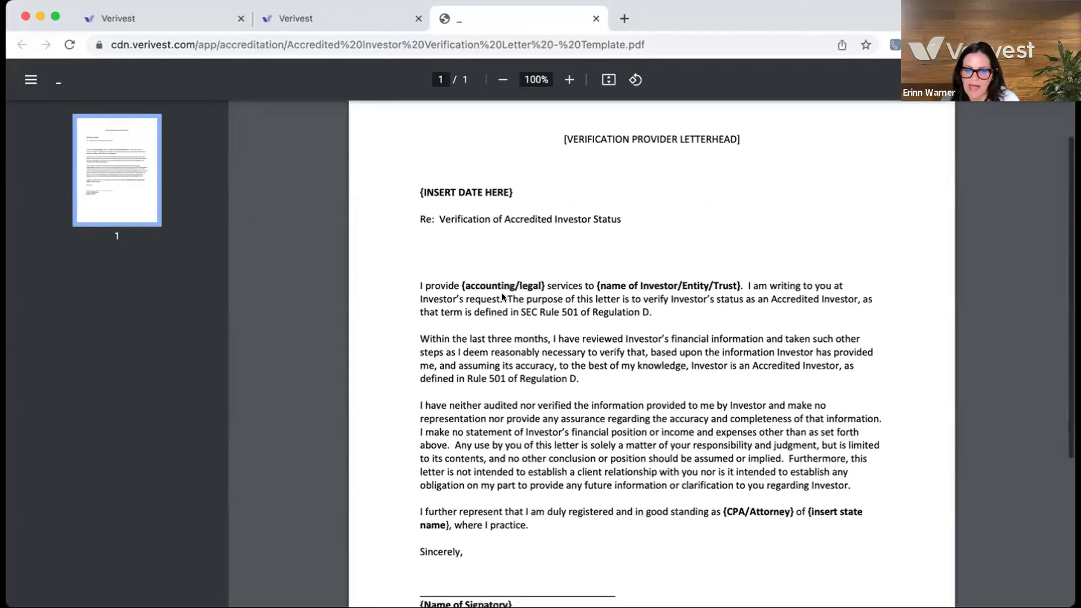
pyautogui.click(303, 30)
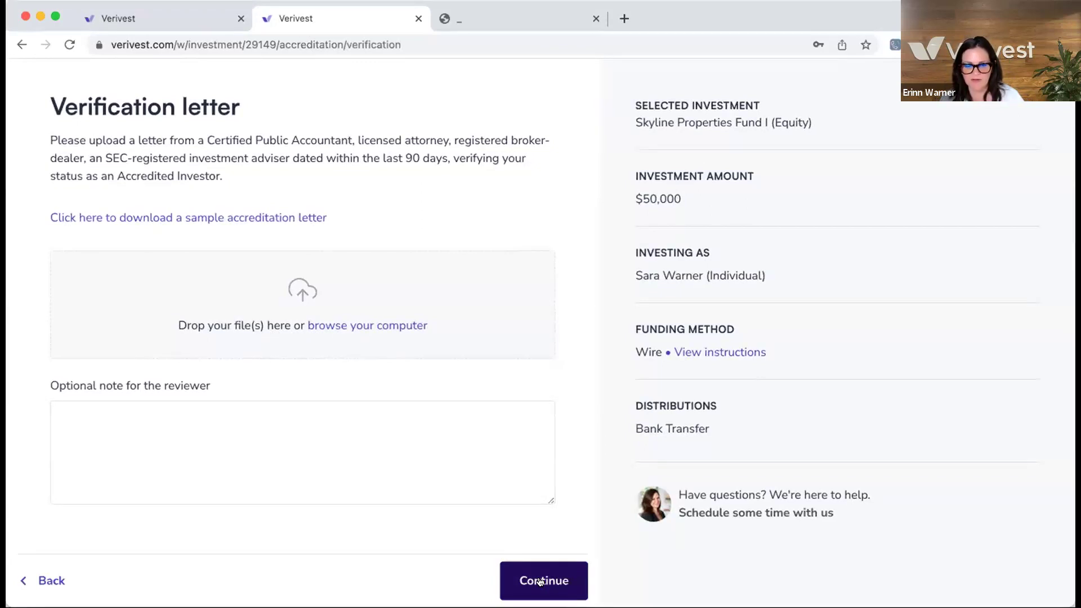
# - Submit the verification letter step and scroll the Review and sign summary to Sign documents
pyautogui.click(540, 580)
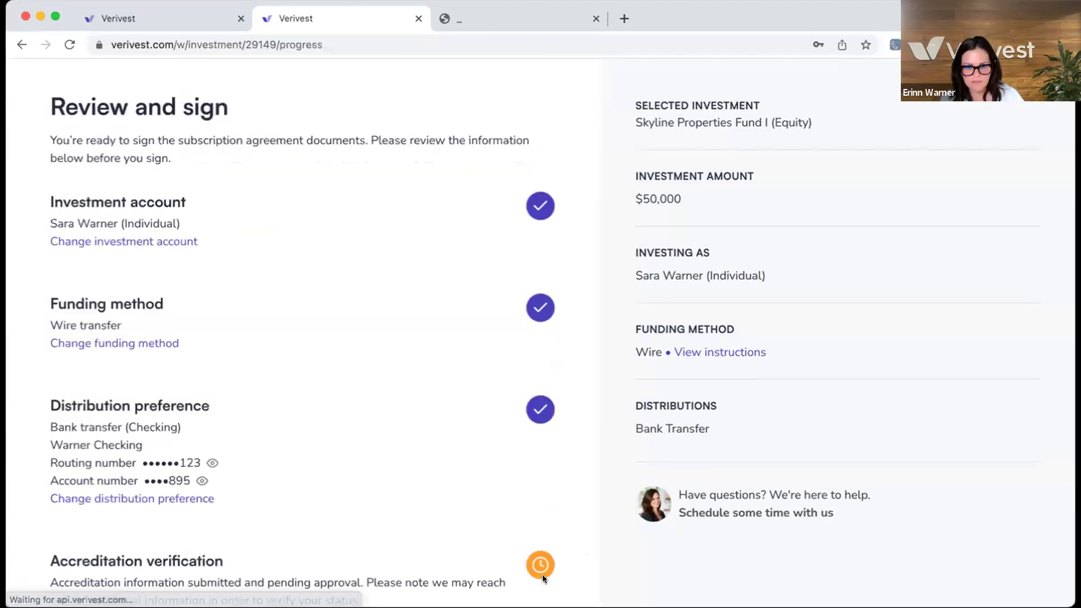
pyautogui.scroll(-3, 377, 489)
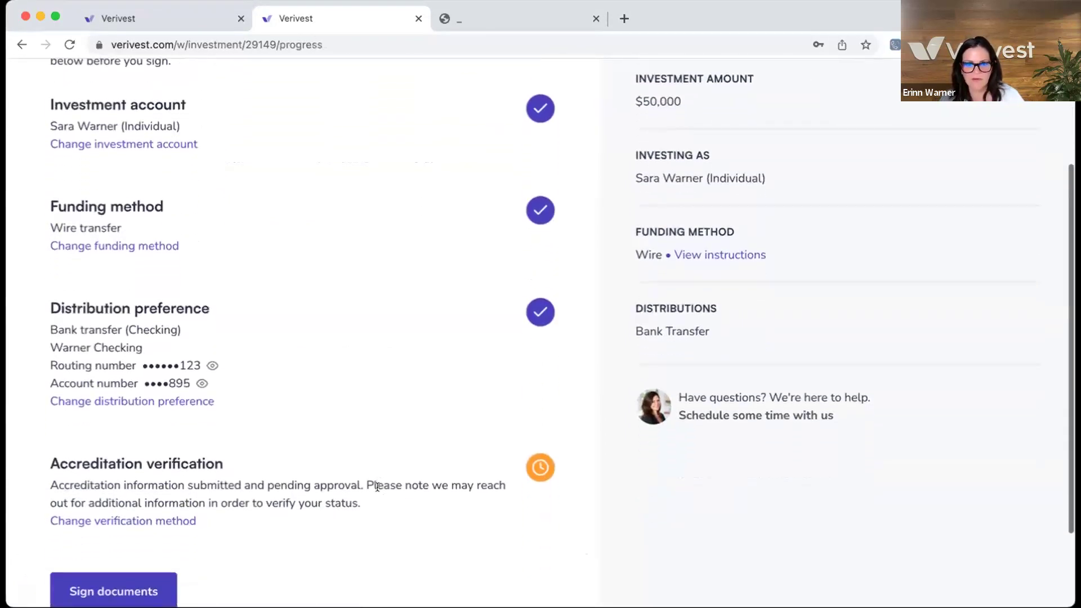
pyautogui.scroll(1, 141, 248)
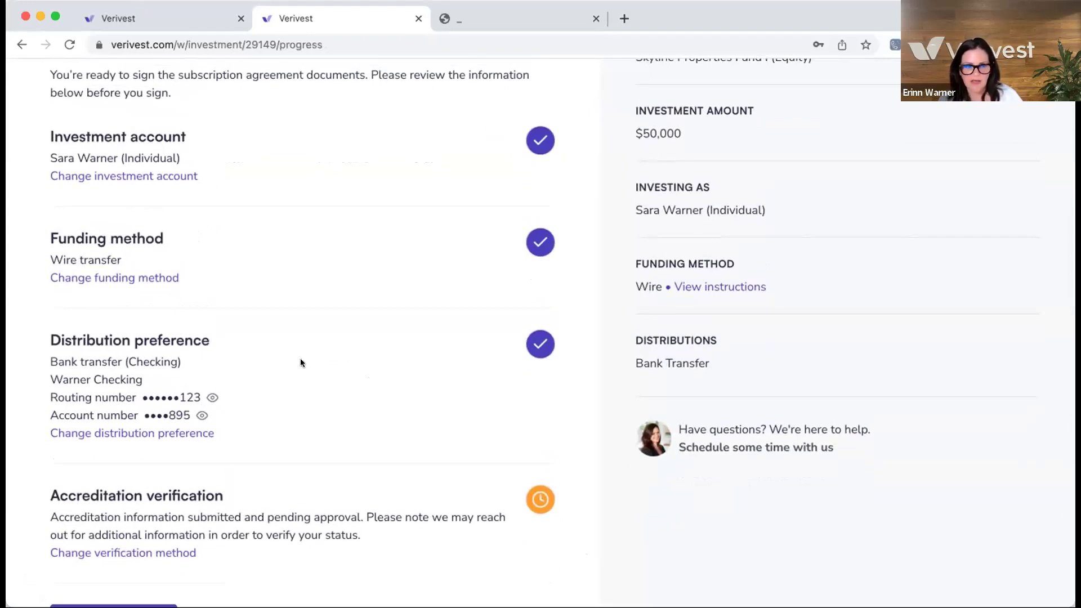
pyautogui.scroll(-2, 328, 361)
pyautogui.scroll(-2, 328, 374)
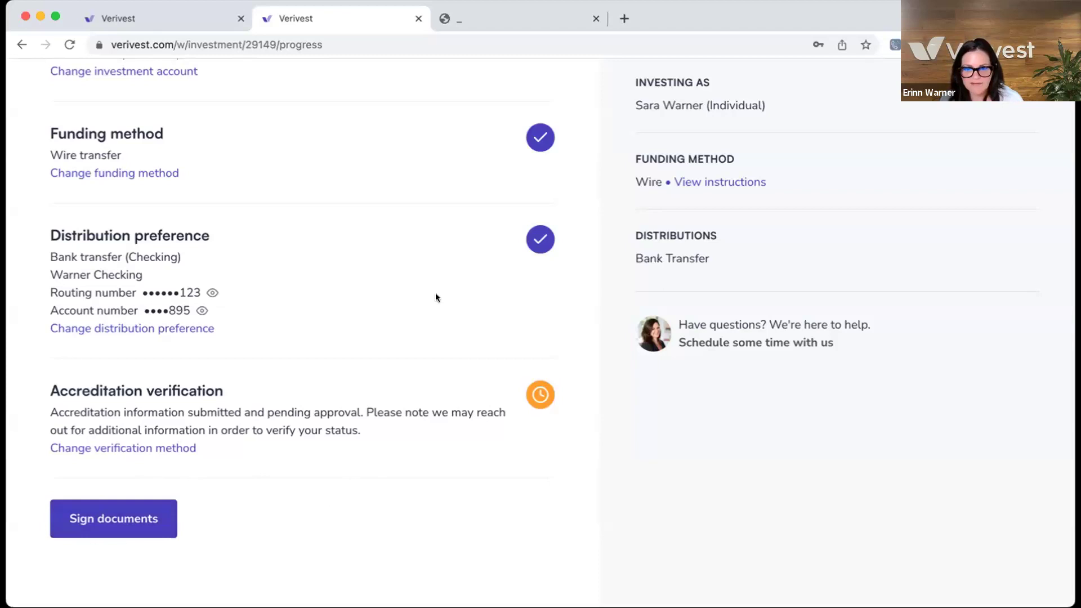
pyautogui.scroll(2, 435, 297)
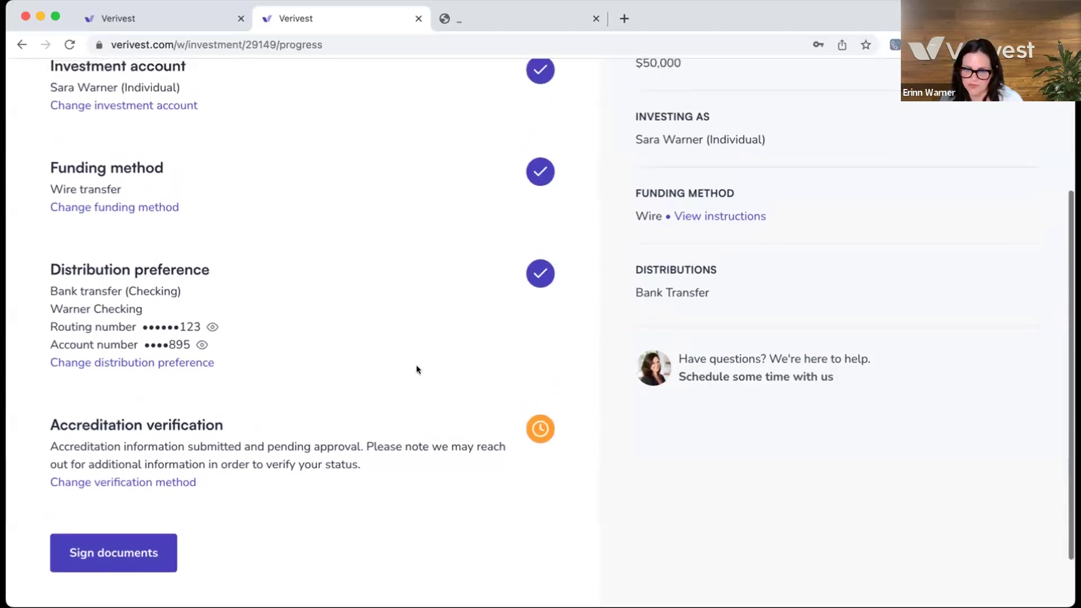
pyautogui.scroll(-1, 417, 369)
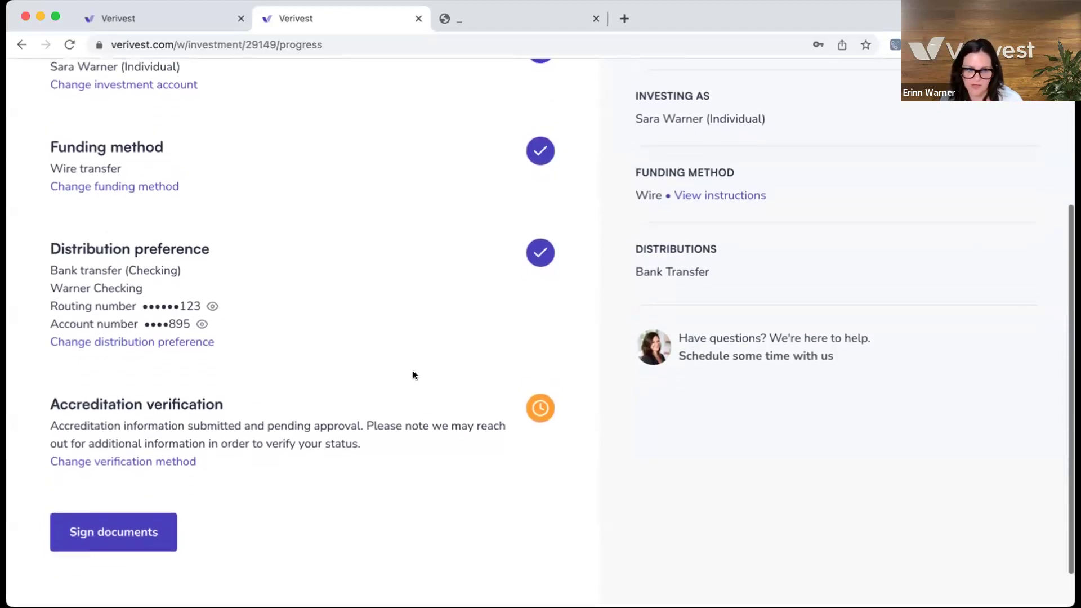
# - Send the subscription agreement for signing, close the confirmation, and return to Skyline Properties investments
pyautogui.click(128, 528)
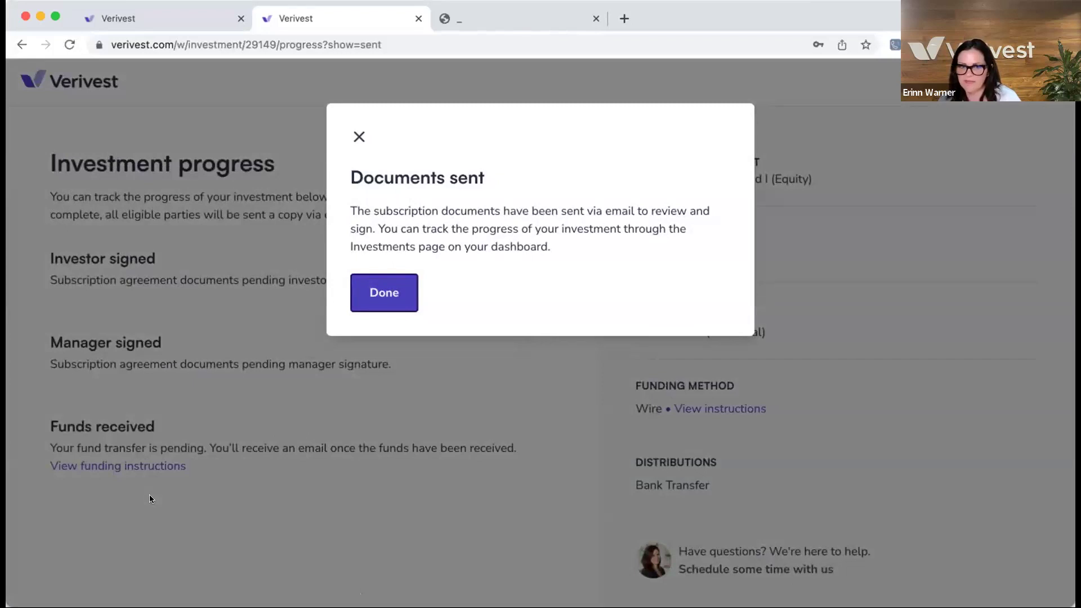
pyautogui.click(381, 299)
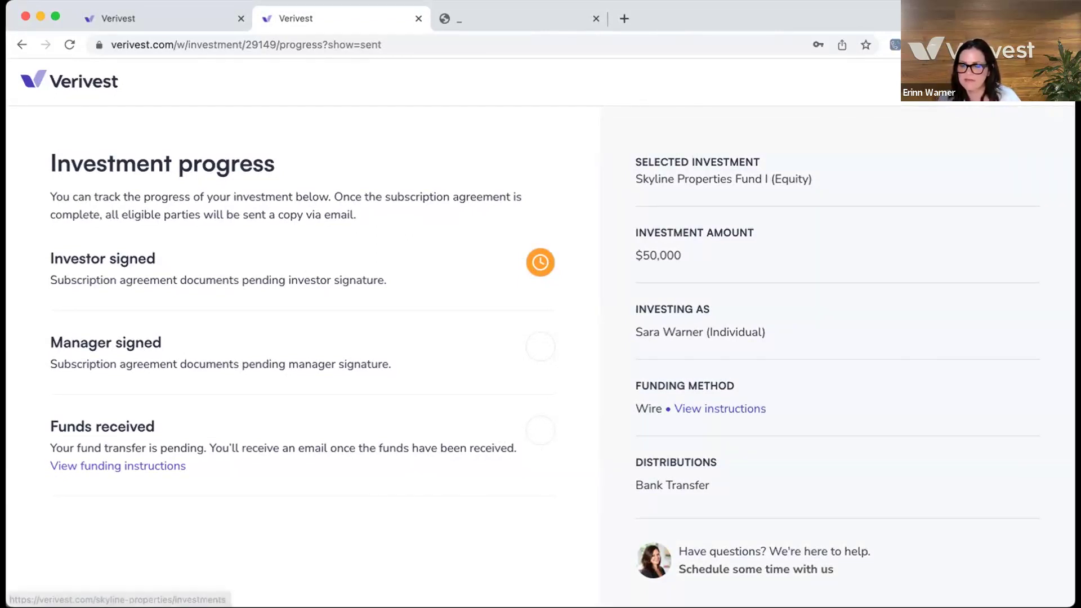
pyautogui.click(69, 80)
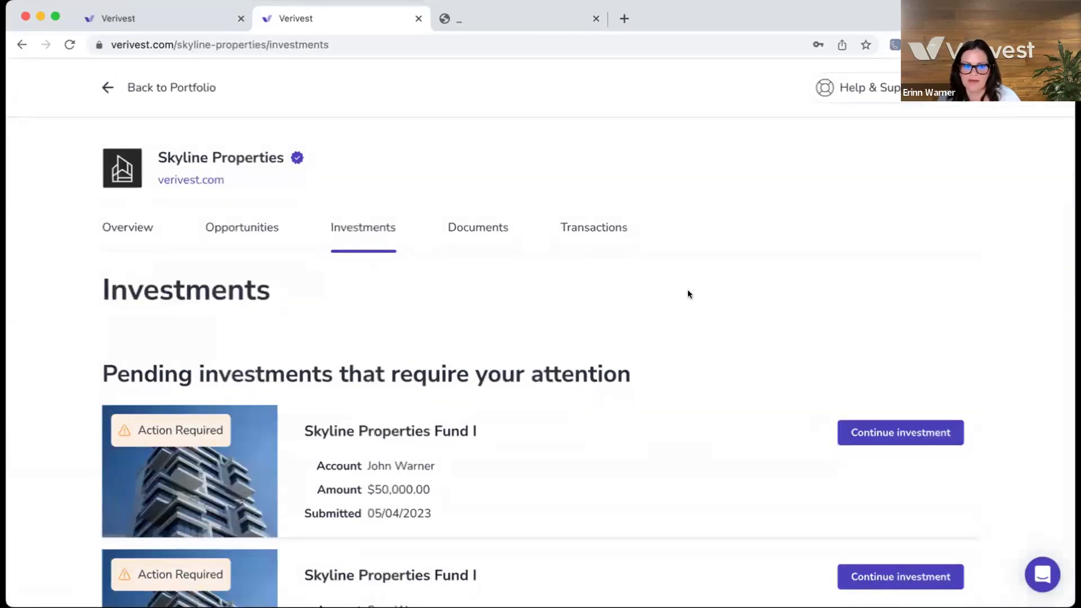
pyautogui.scroll(-3, 688, 293)
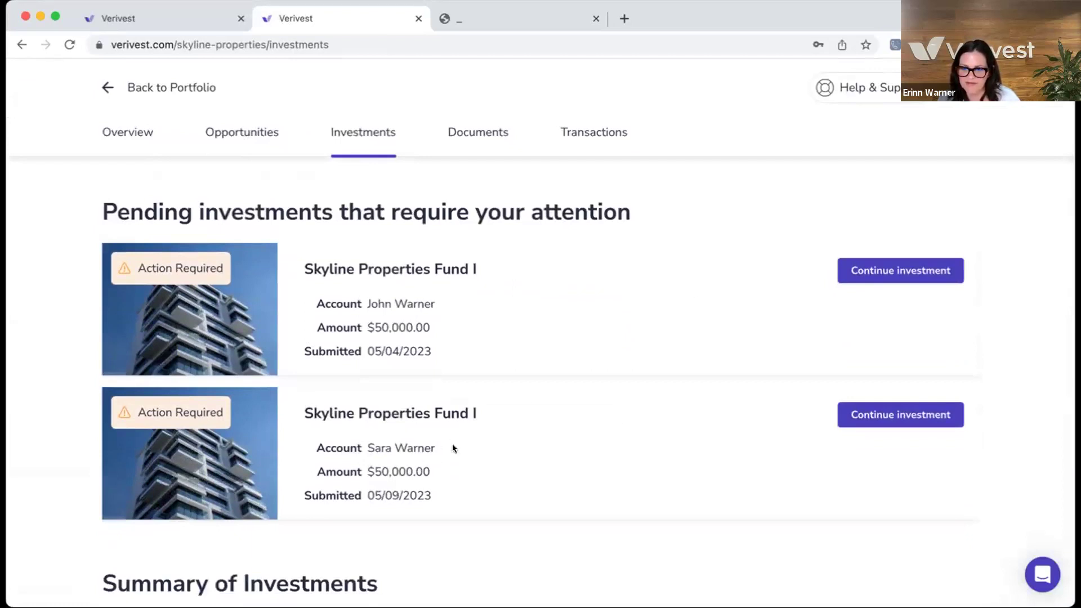
pyautogui.scroll(-1, 594, 424)
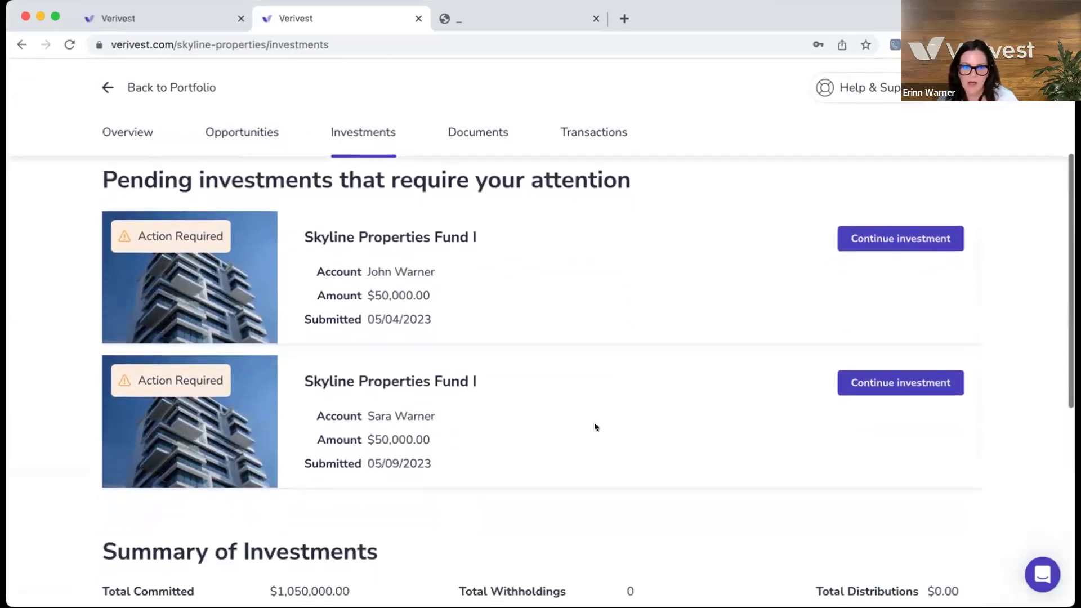
pyautogui.scroll(-1, 595, 427)
pyautogui.scroll(2, 595, 427)
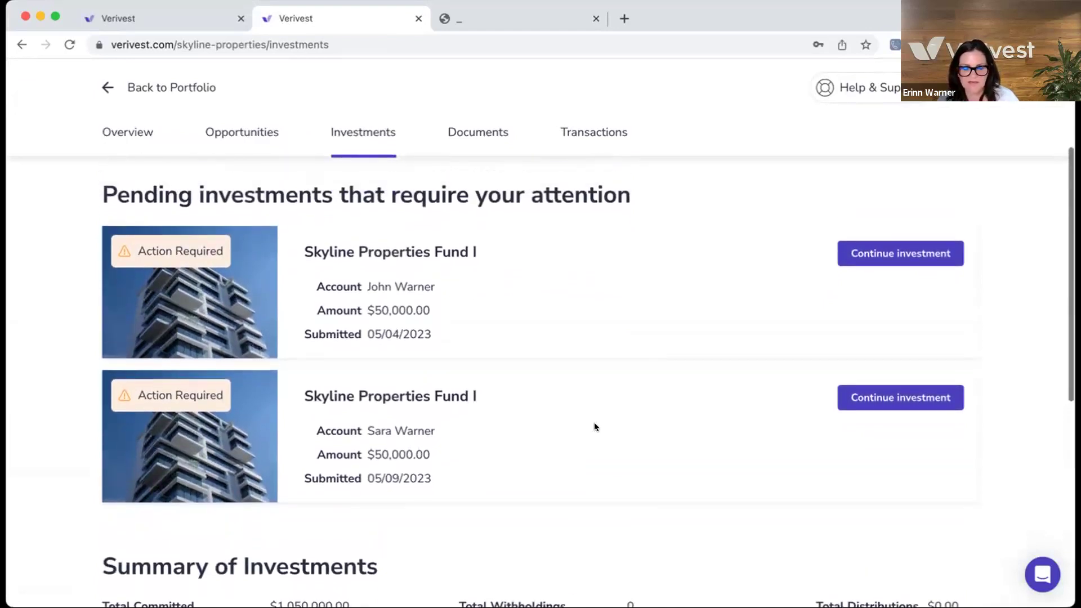
pyautogui.scroll(3, 591, 433)
pyautogui.scroll(3, 590, 434)
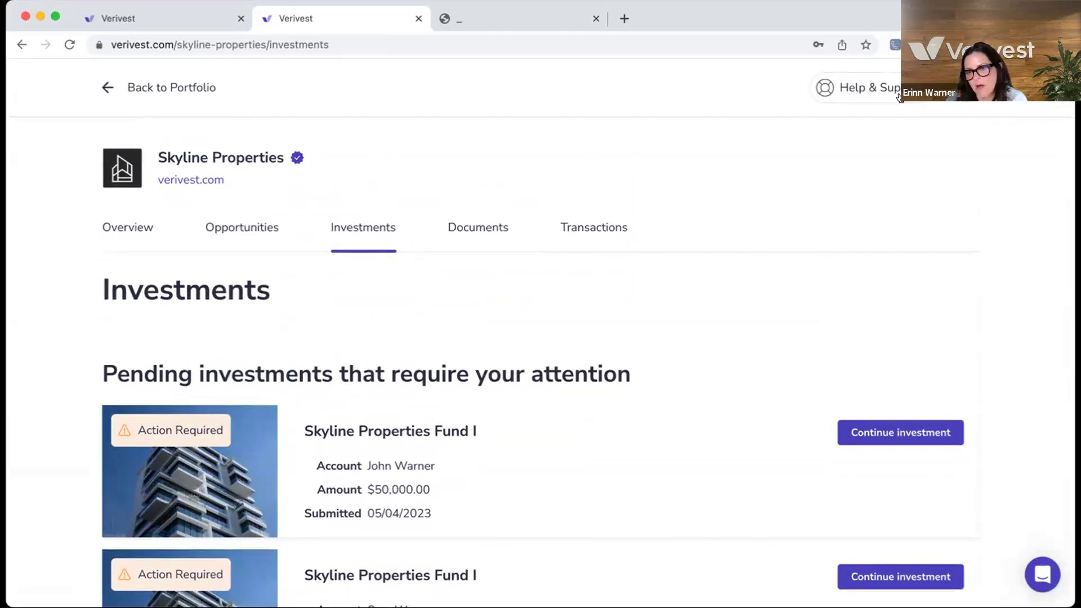
# - Open the Verivest Support Library and browse the Investors article collection
pyautogui.click(862, 89)
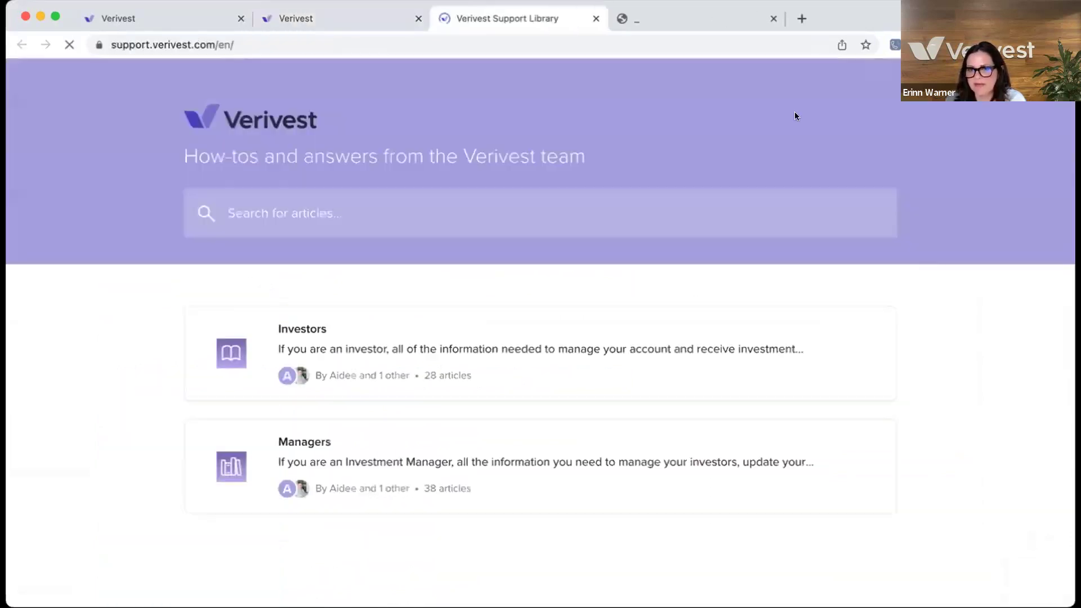
pyautogui.scroll(-2, 721, 185)
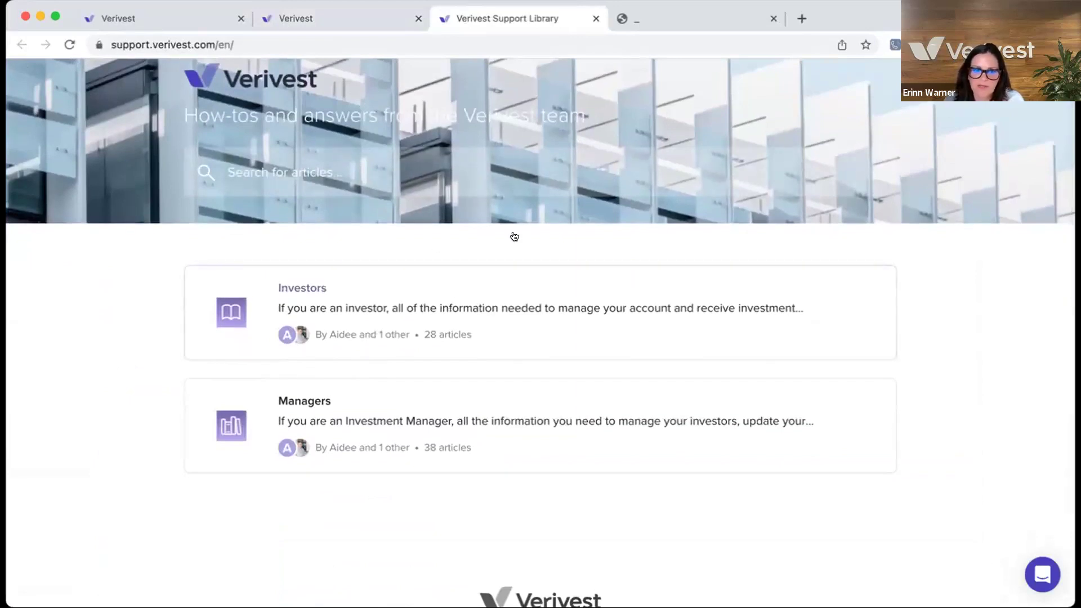
pyautogui.scroll(1, 304, 313)
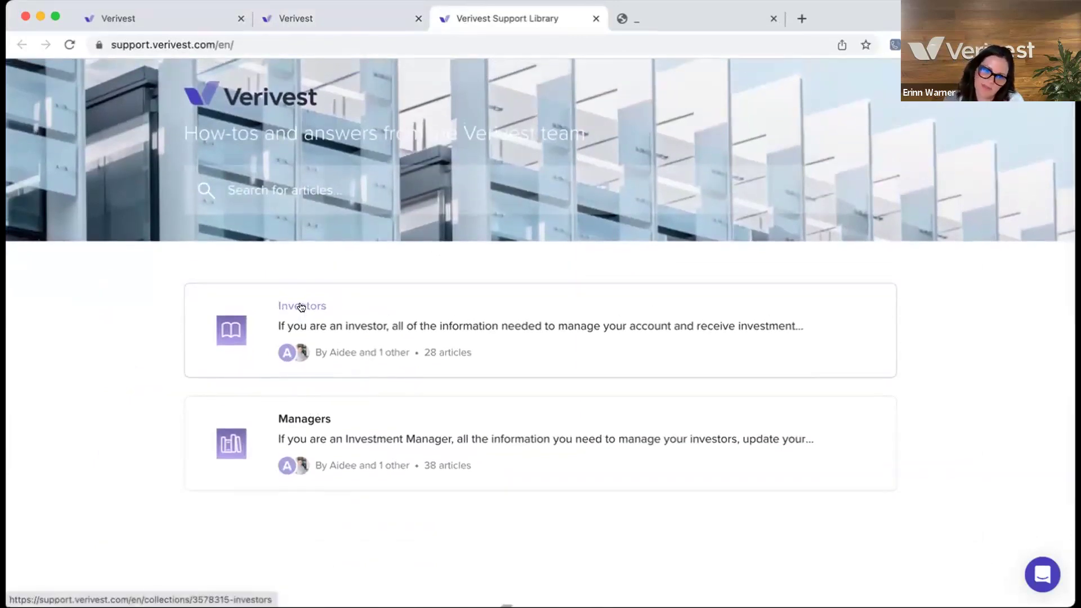
pyautogui.scroll(-1, 303, 306)
pyautogui.click(303, 306)
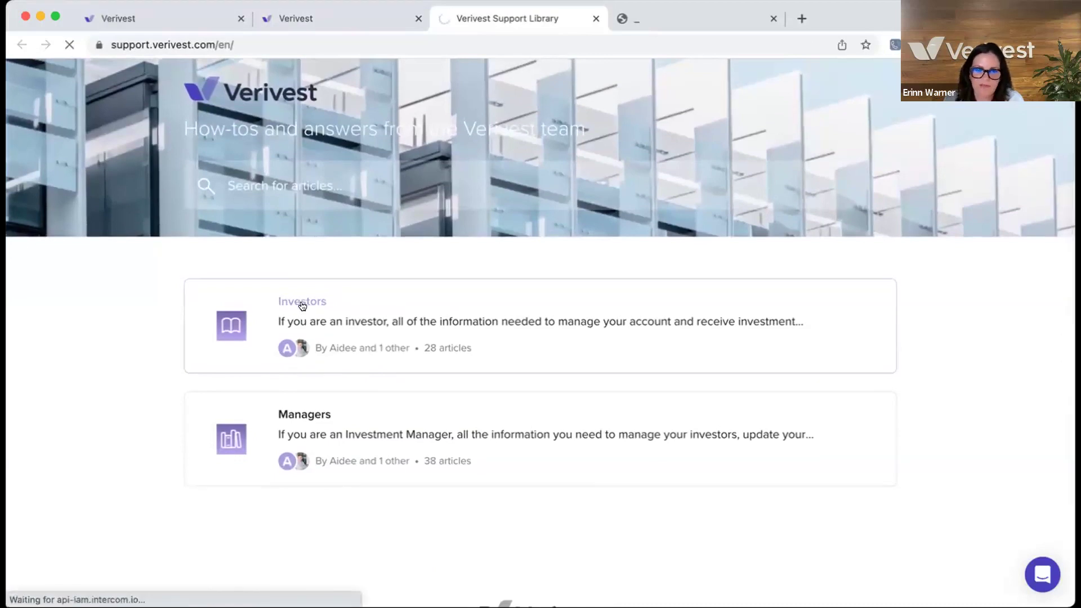
pyautogui.scroll(-5, 451, 408)
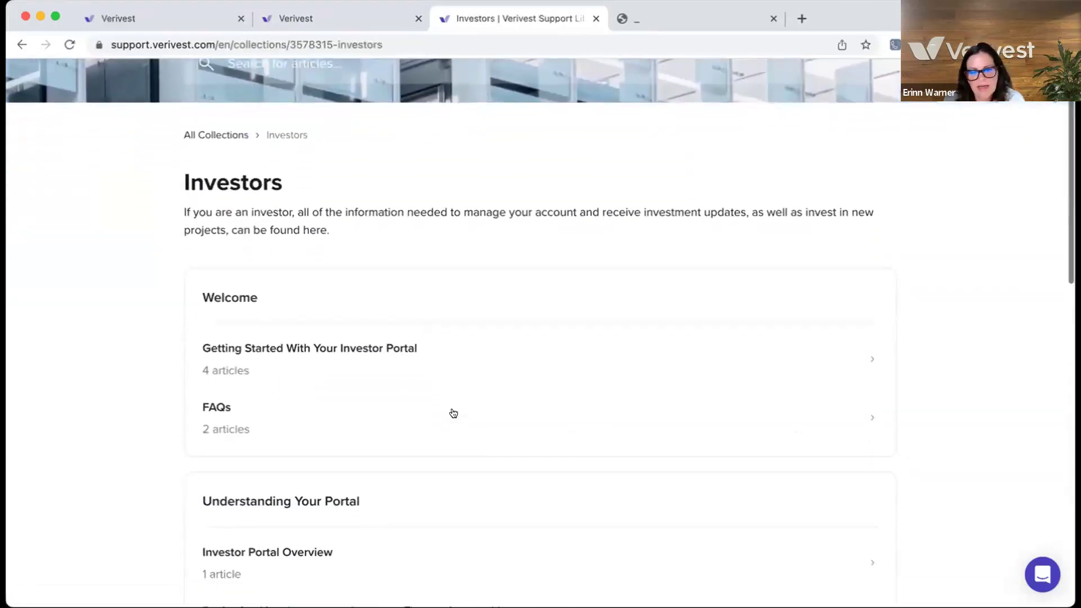
pyautogui.scroll(-5, 452, 413)
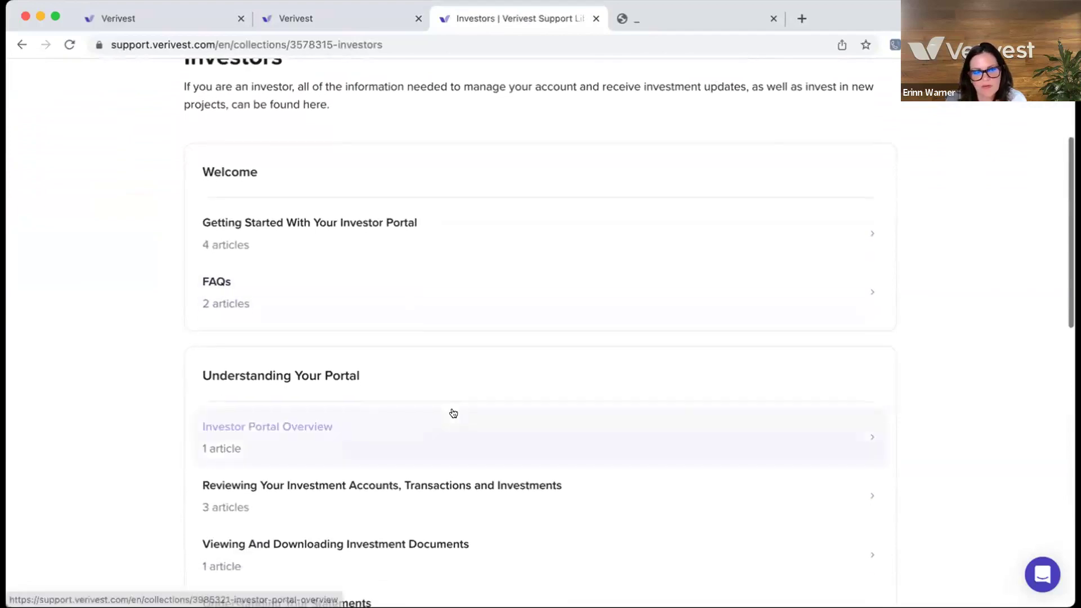
pyautogui.scroll(-5, 453, 413)
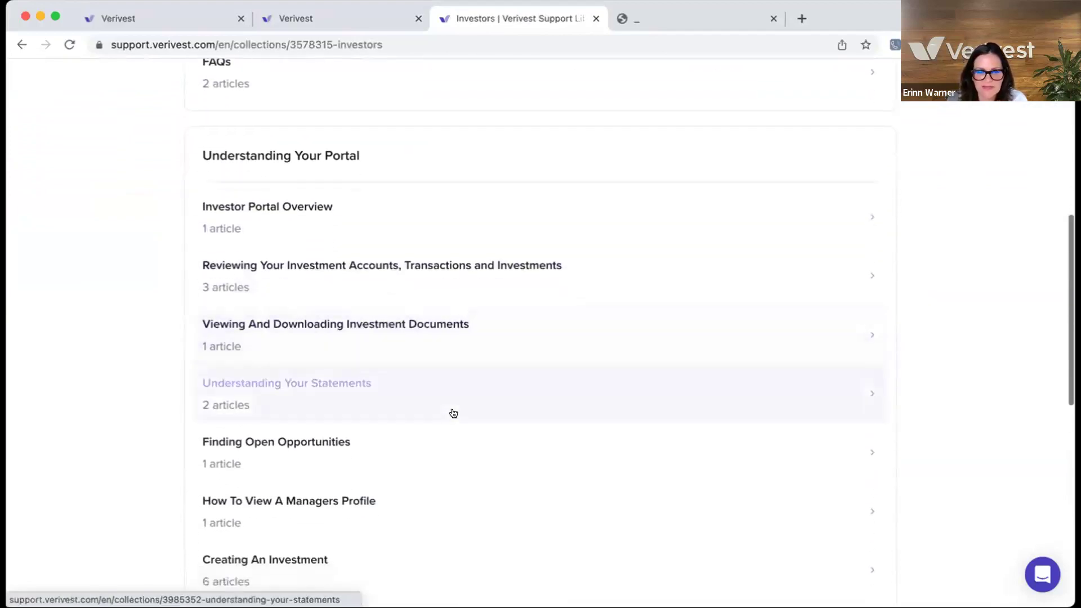
pyautogui.scroll(-7, 453, 413)
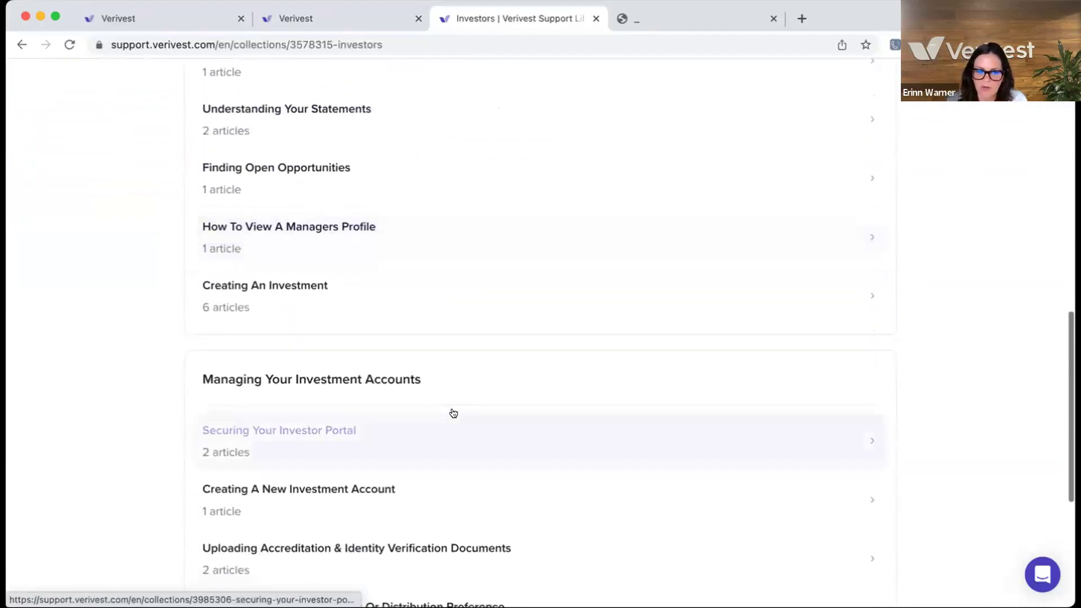
pyautogui.scroll(-1, 453, 412)
pyautogui.scroll(7, 454, 412)
pyautogui.scroll(3, 453, 412)
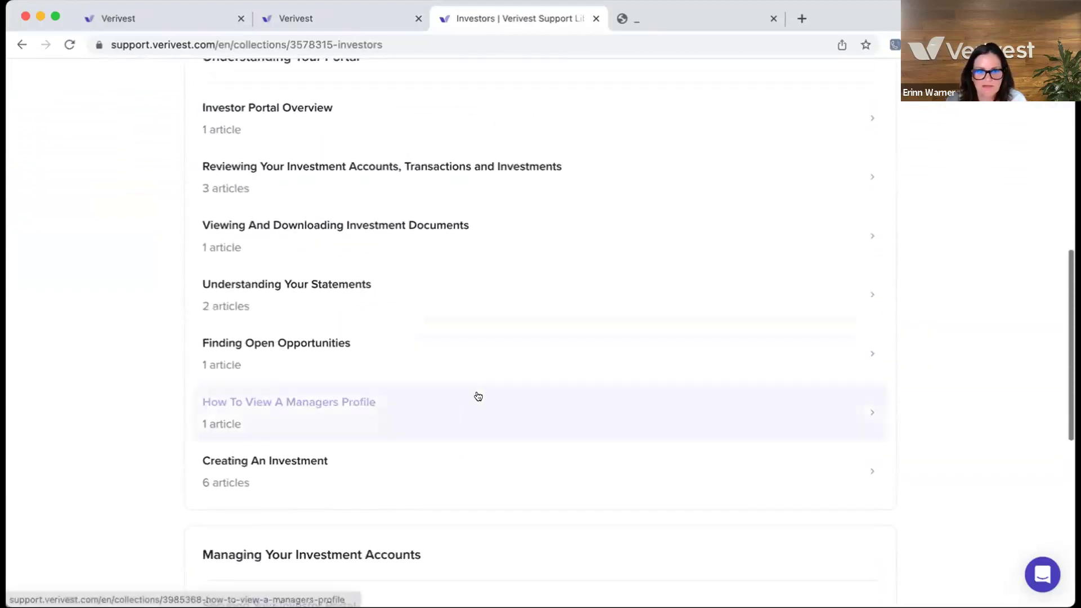
pyautogui.scroll(1, 456, 220)
# - Open and read 'Viewing Your Investment Transactions' from the Reviewing Your Investment Accounts collection
pyautogui.click(461, 216)
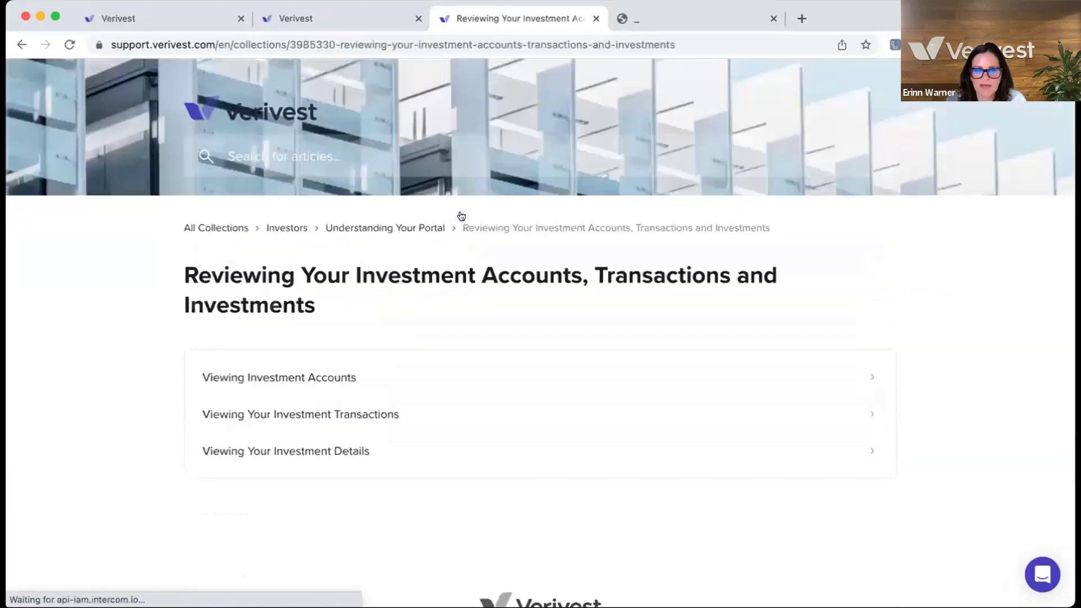
pyautogui.click(456, 343)
pyautogui.scroll(-5, 518, 386)
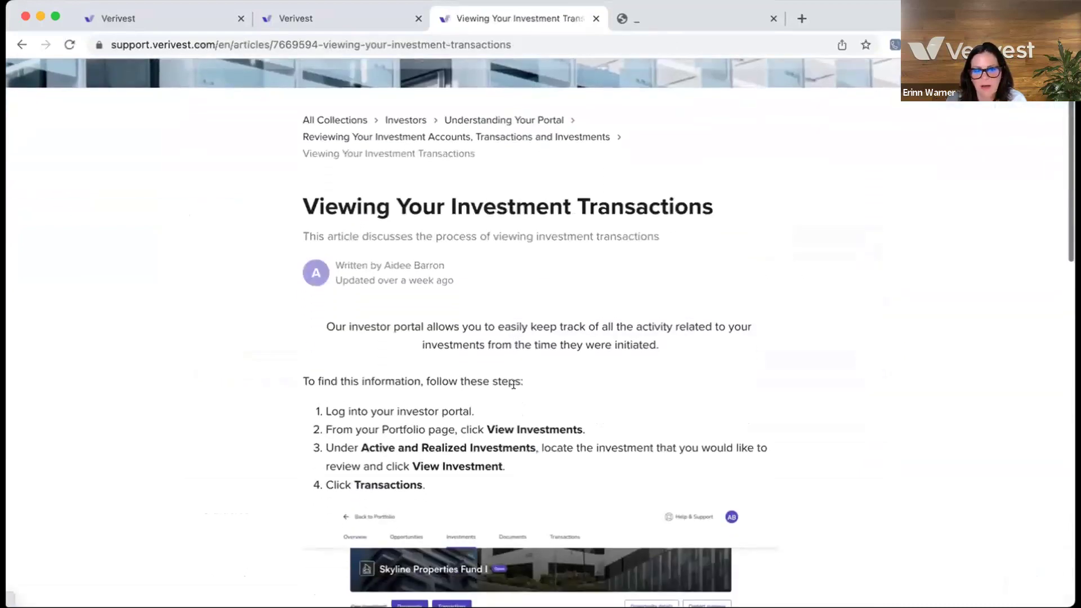
pyautogui.scroll(-1, 524, 386)
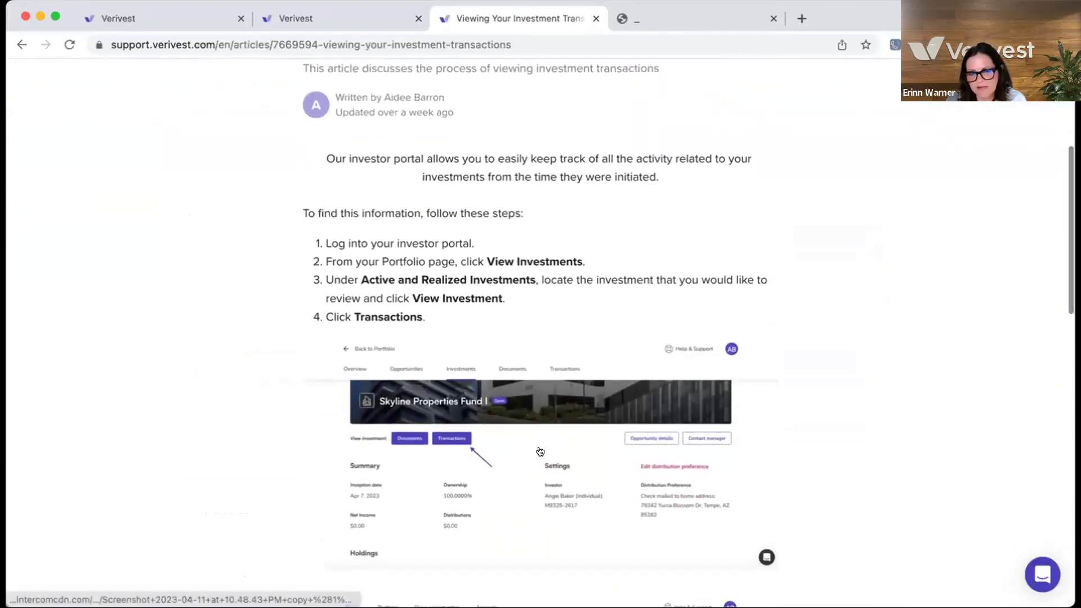
pyautogui.scroll(-1, 488, 512)
pyautogui.scroll(8, 495, 503)
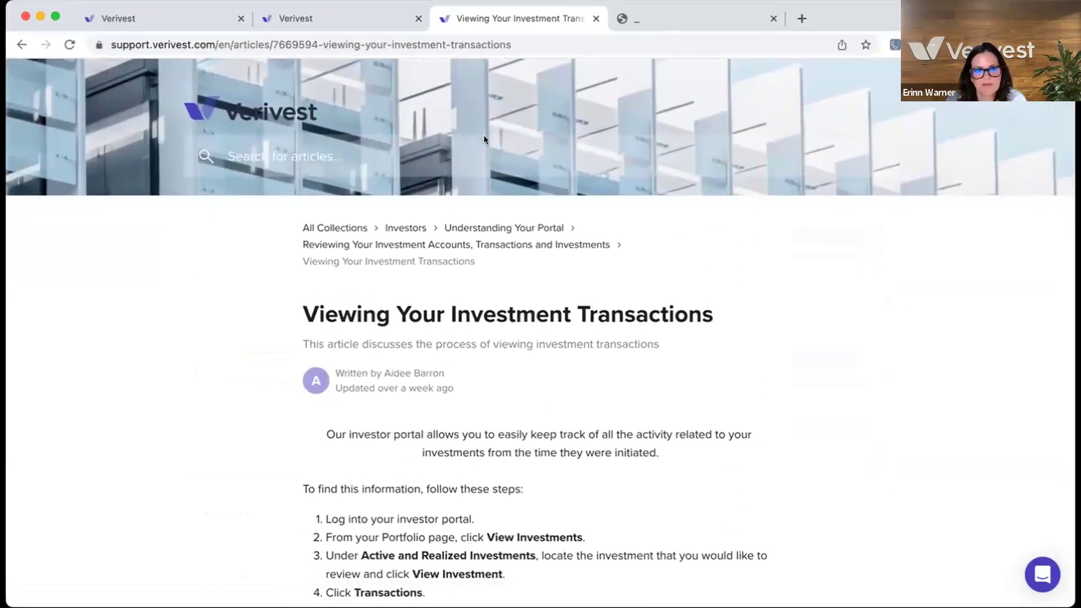
# - Search the support articles for 'statements' and scroll through the results
pyautogui.click(248, 153)
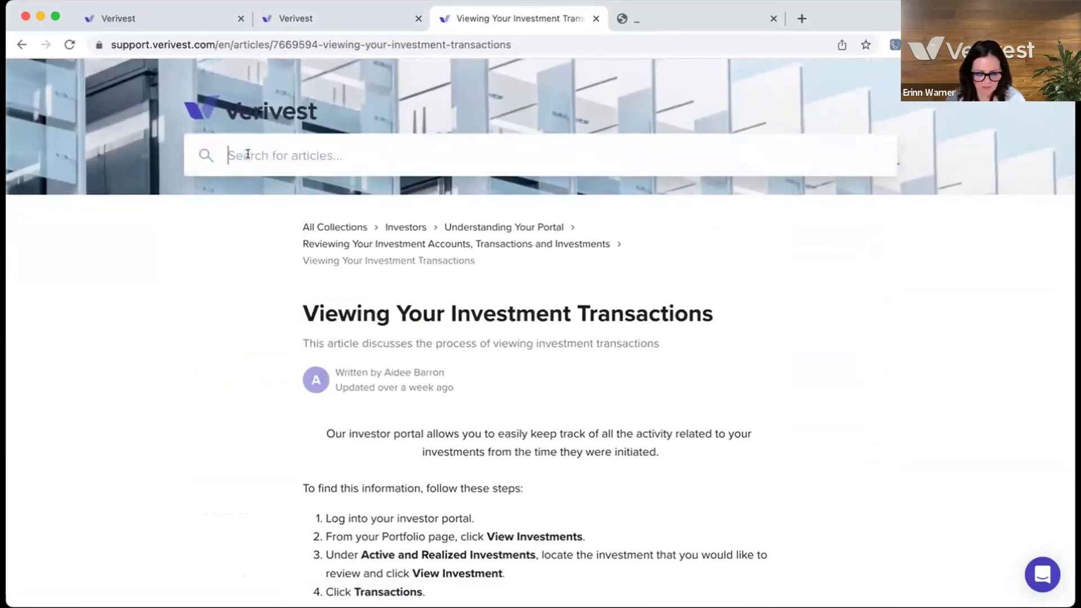
pyautogui.write('st')
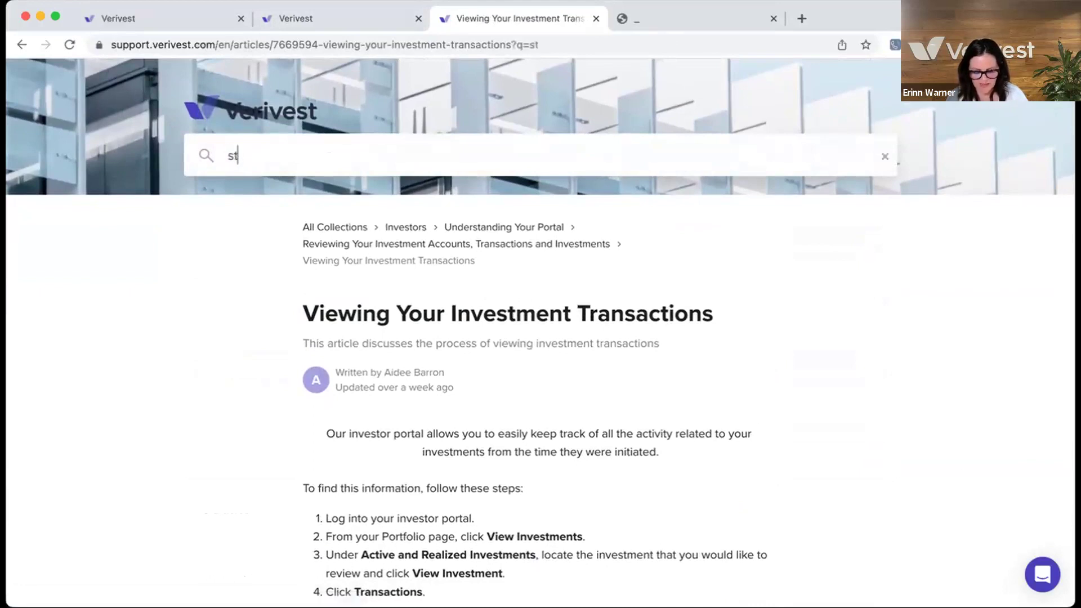
pyautogui.write('atements')
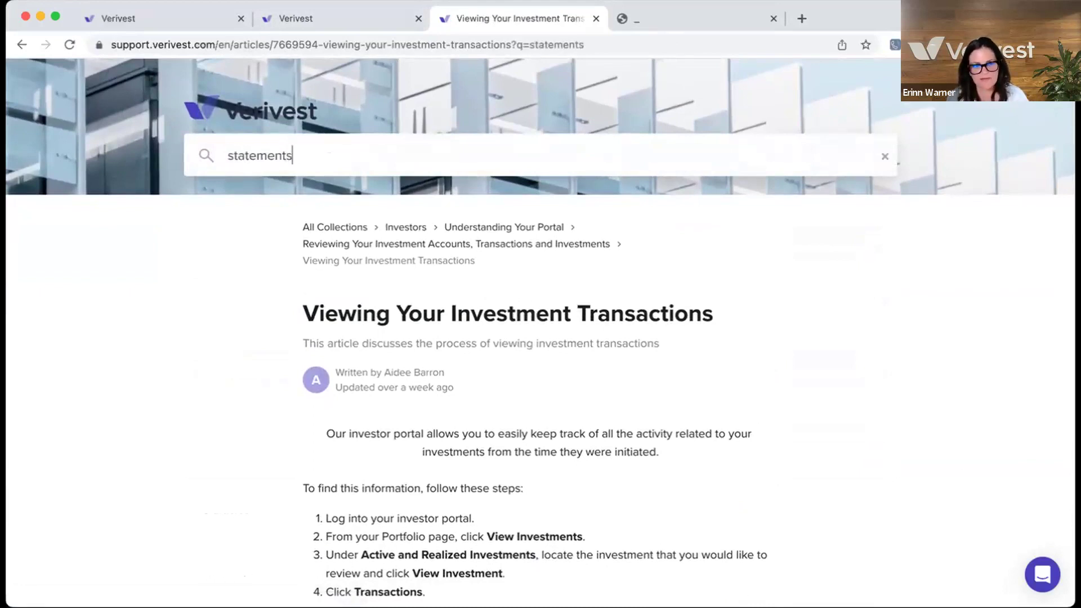
pyautogui.press('Return')
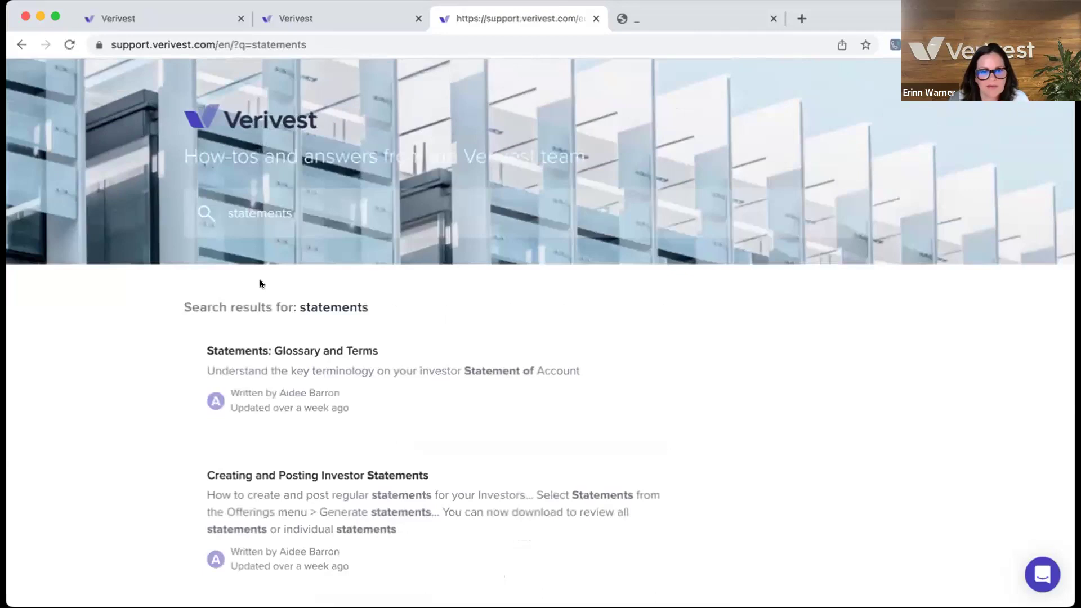
pyautogui.scroll(-2, 389, 332)
pyautogui.scroll(-3, 389, 332)
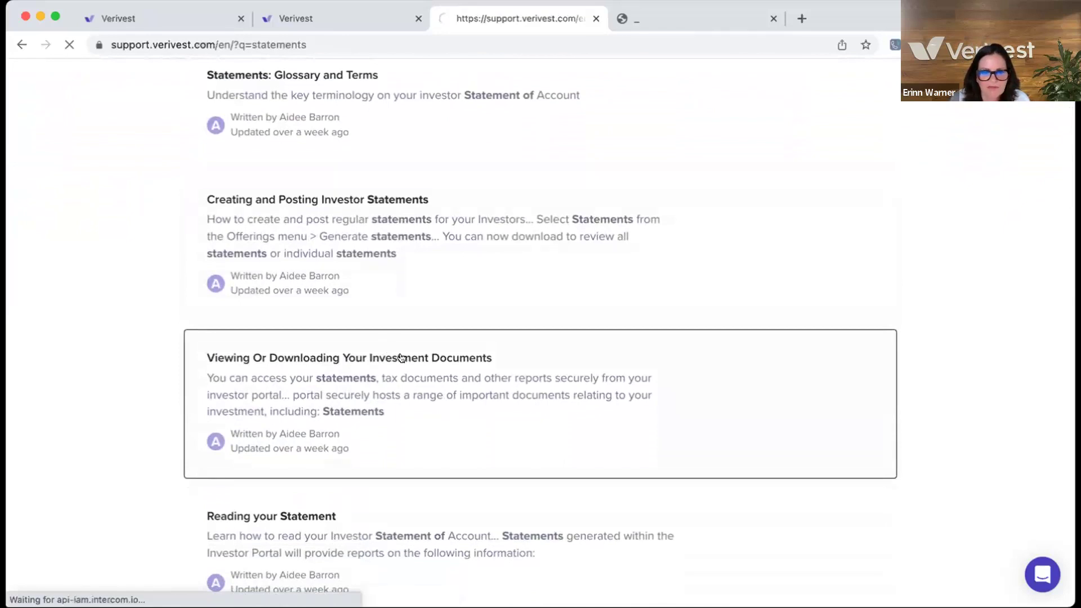
pyautogui.scroll(-5, 401, 357)
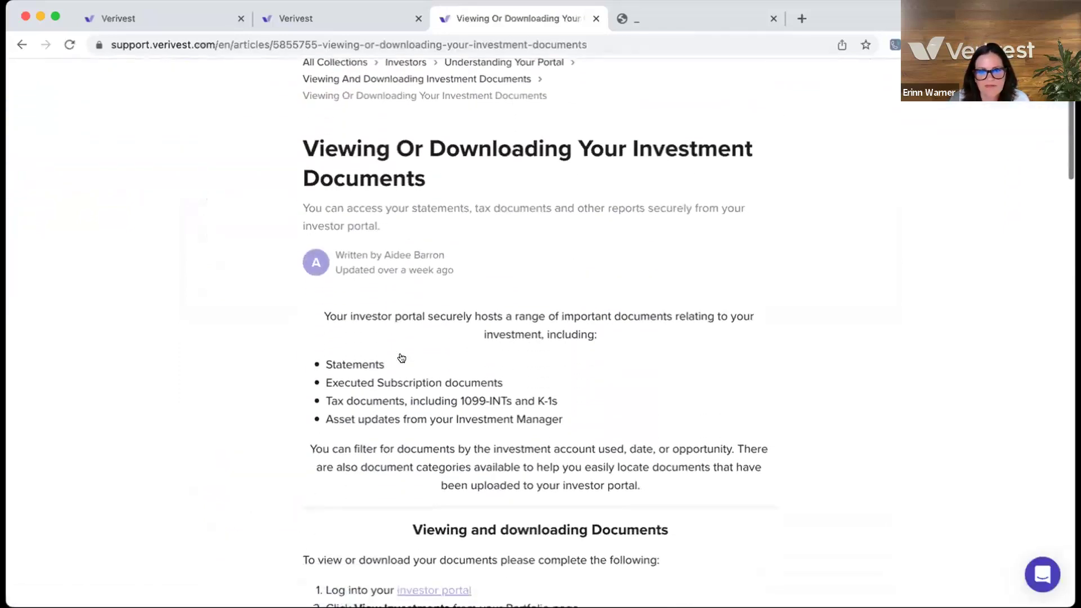
pyautogui.scroll(-2, 401, 358)
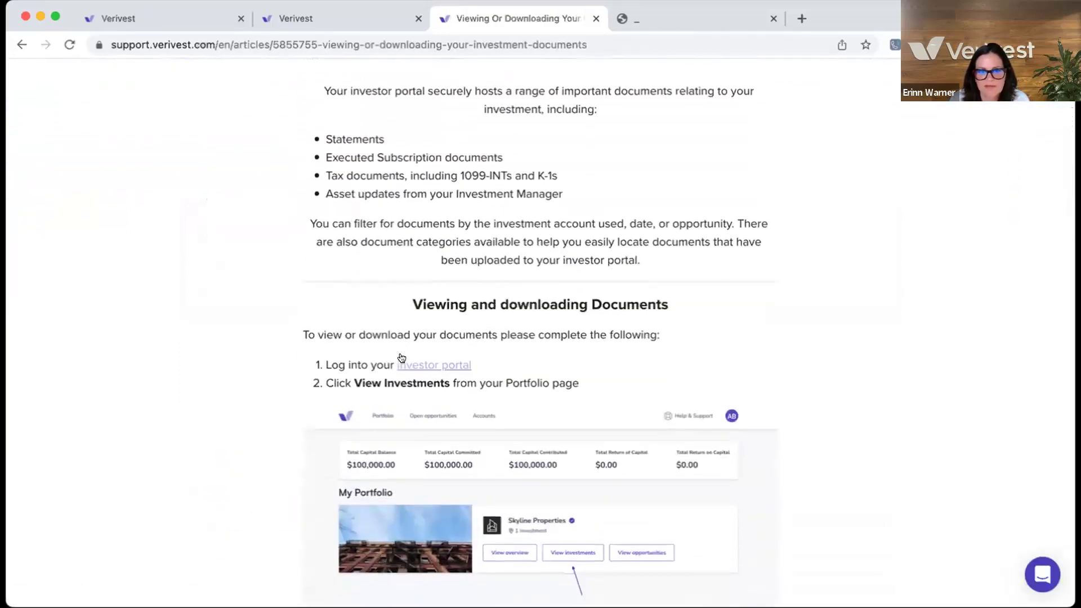
pyautogui.scroll(-5, 401, 358)
pyautogui.scroll(-4, 401, 357)
pyautogui.scroll(11, 401, 357)
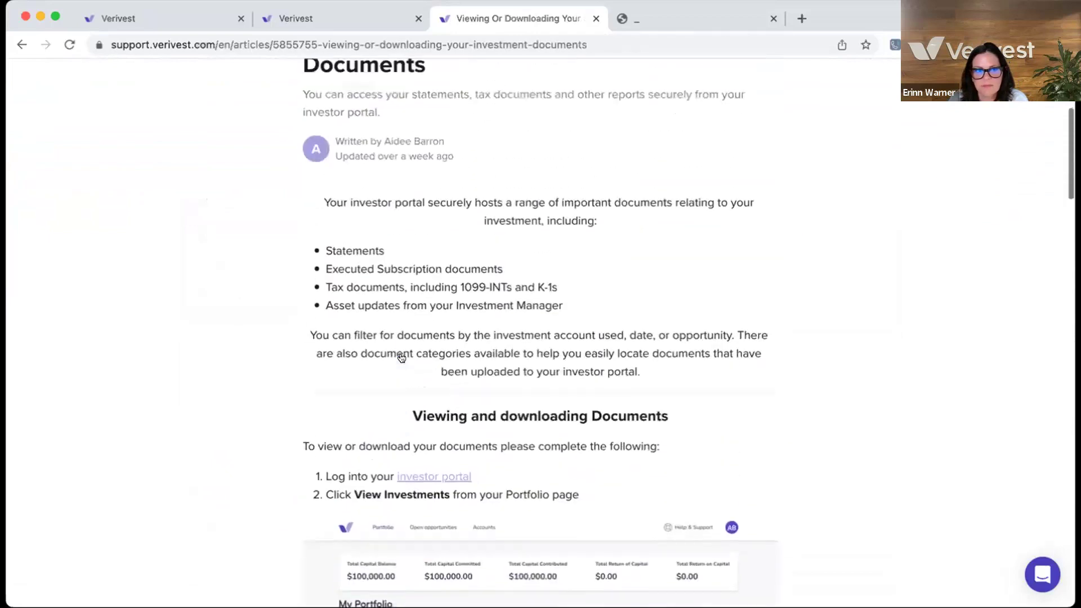
pyautogui.scroll(5, 402, 357)
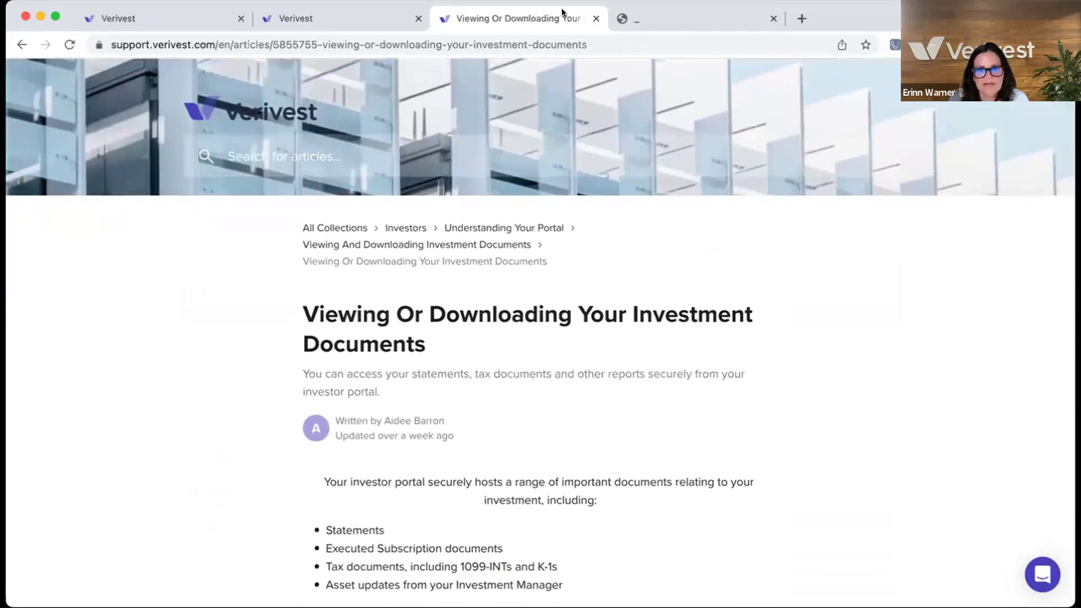